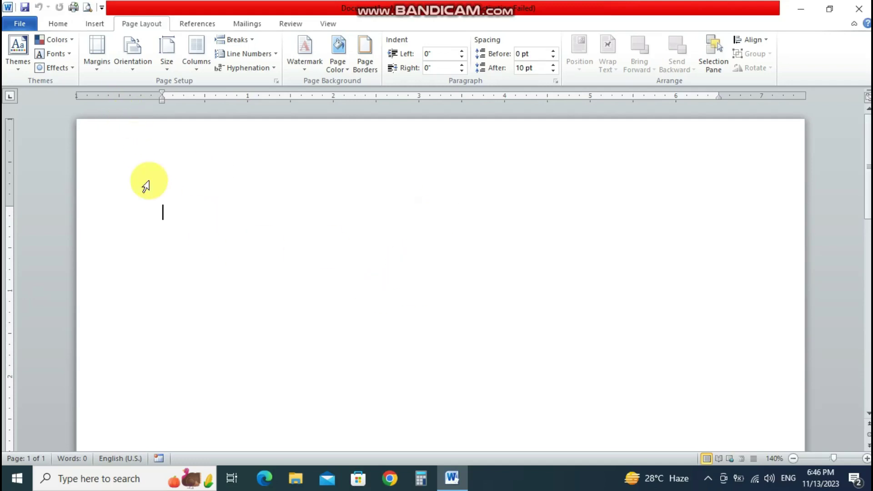
Apply the Narrow margin preset and A4 paper size to the blank page.
left_click(104, 71)
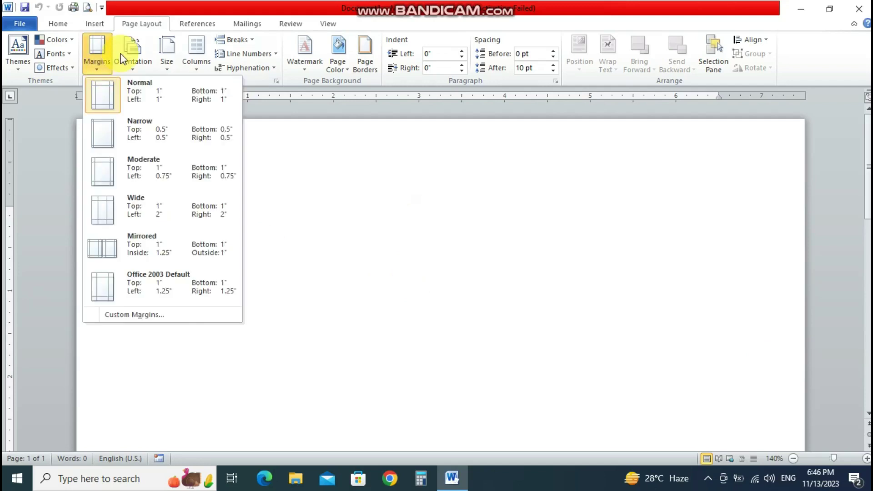
left_click(152, 23)
left_click(108, 58)
left_click(227, 131)
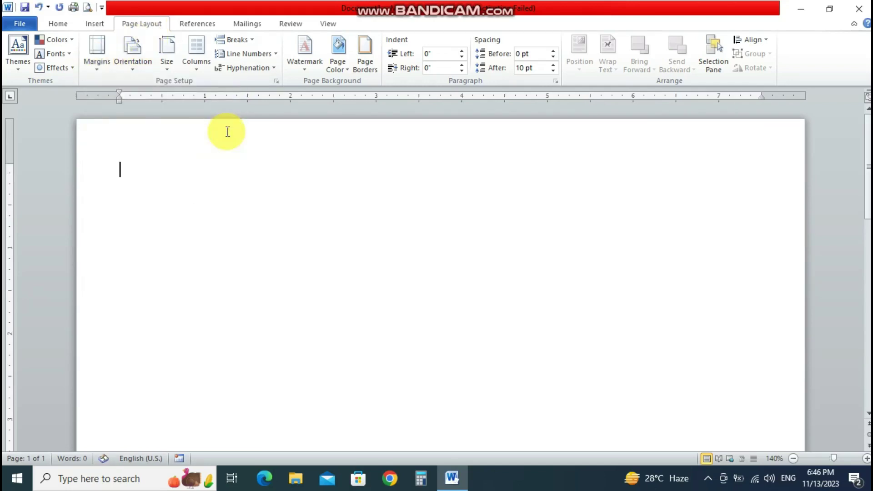
left_click(169, 64)
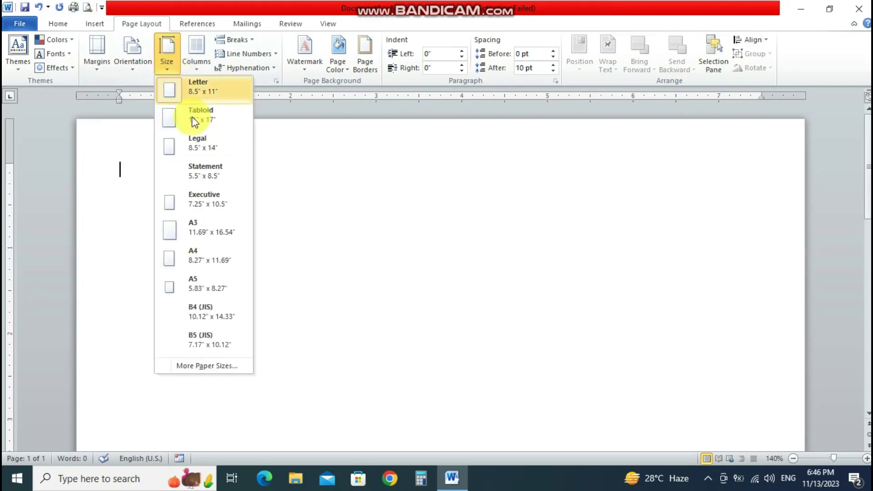
left_click(221, 257)
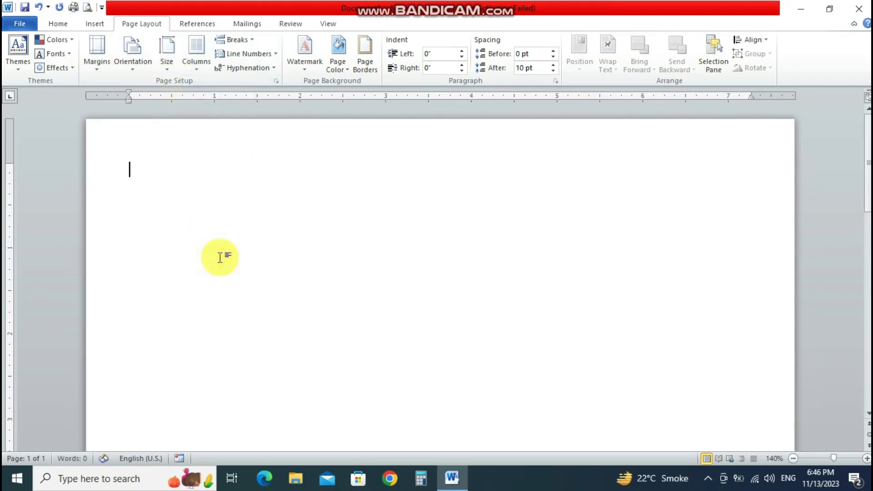
left_click(793, 459)
left_click(794, 459)
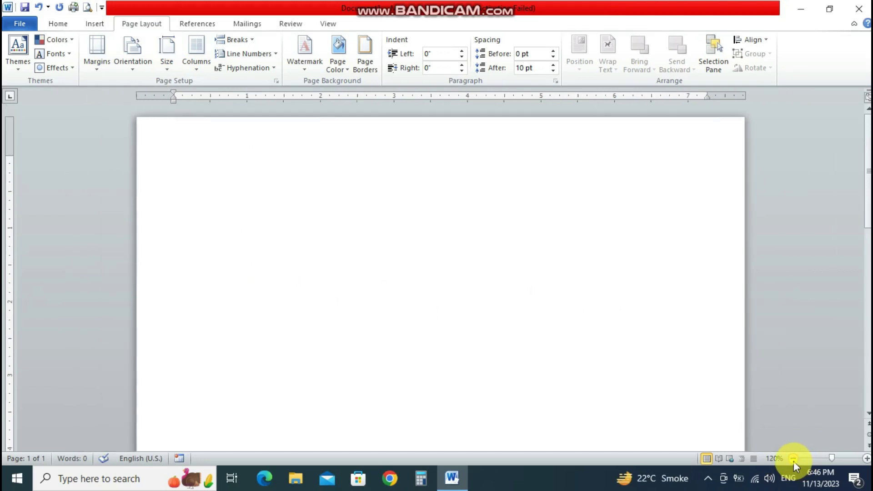
left_click(794, 459)
left_click(793, 459)
left_click(794, 459)
left_click(794, 459)
left_click(793, 459)
left_click(793, 459)
left_click(793, 460)
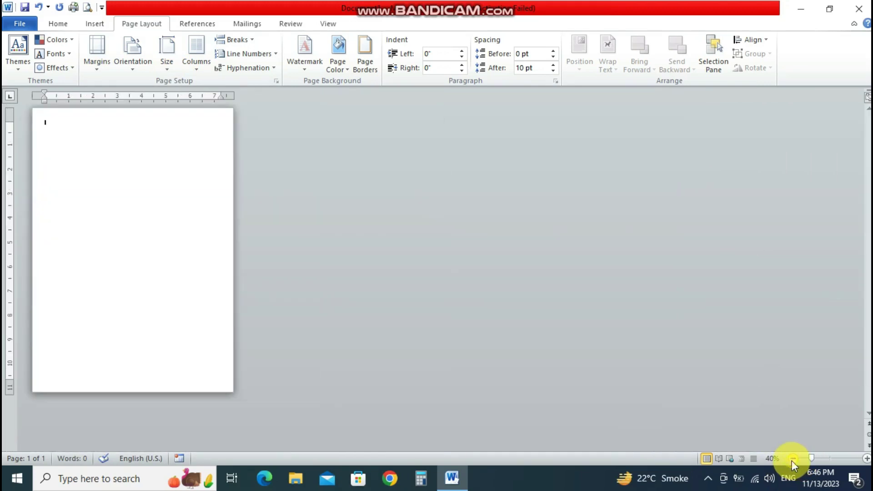
left_click(867, 458)
scroll(214, 267, "down", 1)
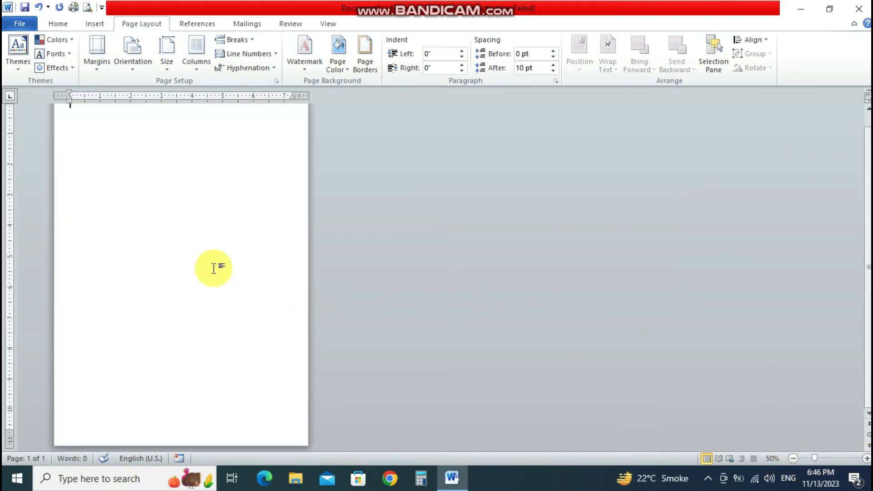
left_click(95, 24)
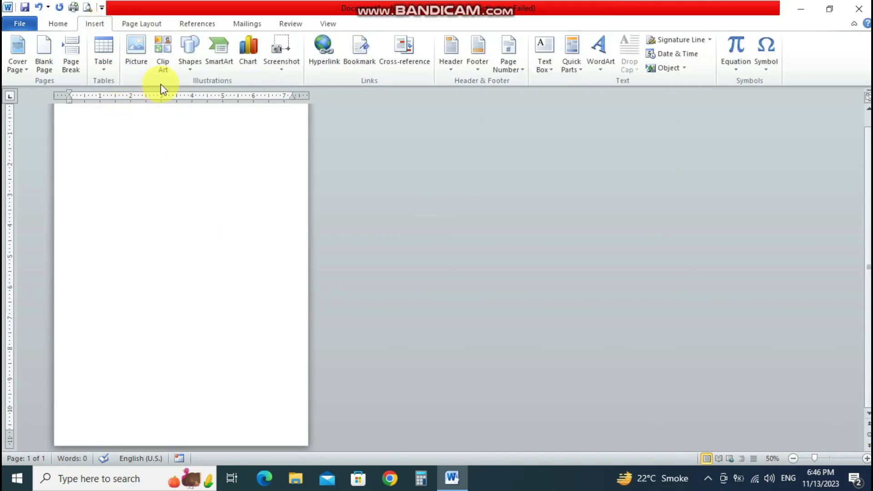
Draw a rectangle across the bottom of the page, about 0.69" tall and 8.29" wide.
left_click(190, 64)
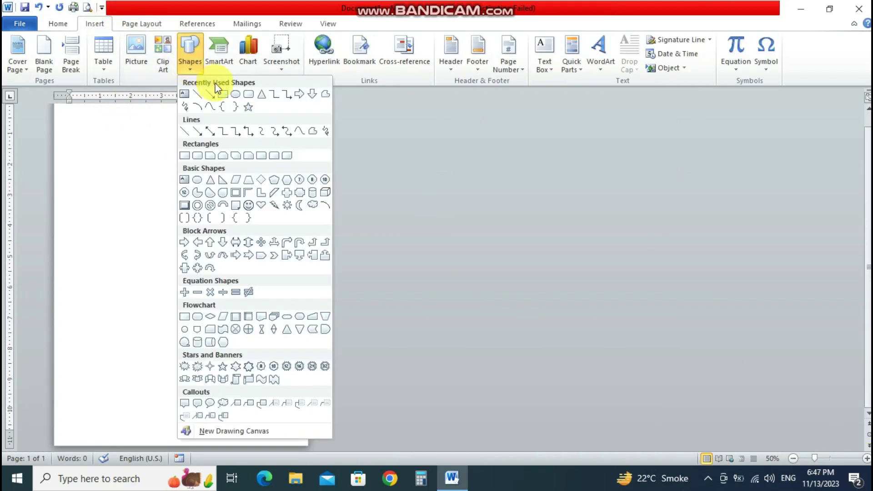
left_click(223, 94)
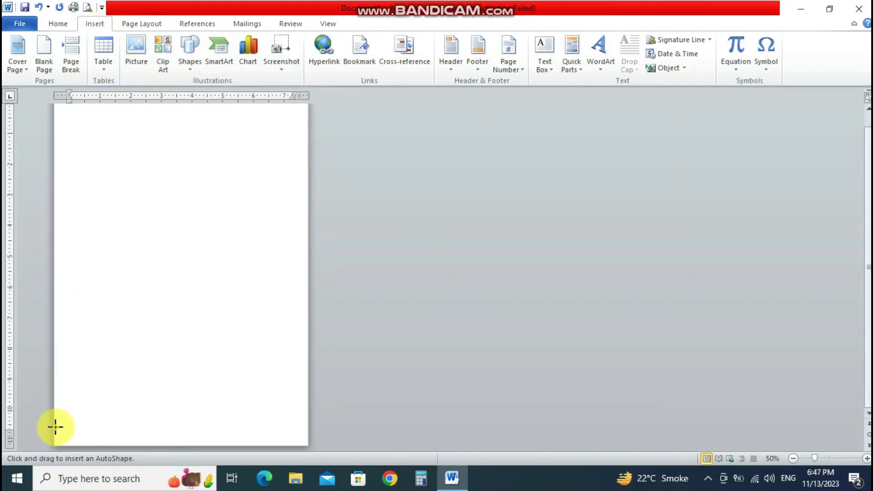
left_click_drag(55, 427, 306, 446)
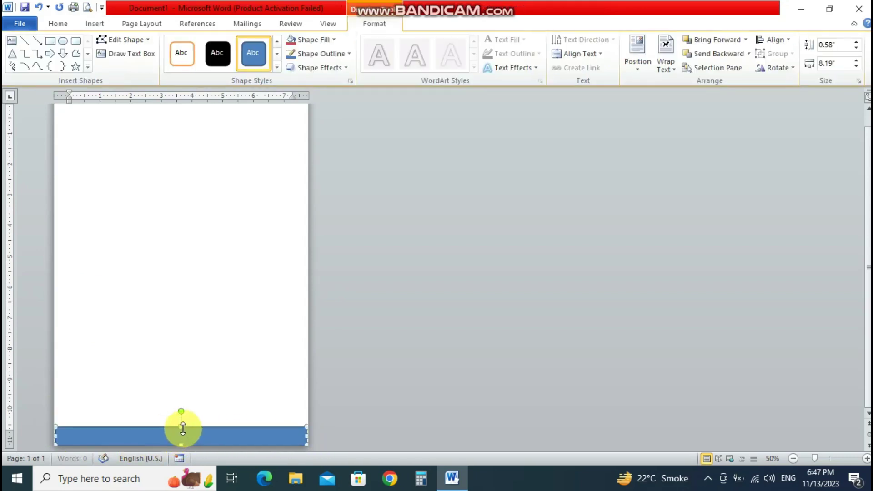
left_click_drag(183, 428, 181, 424)
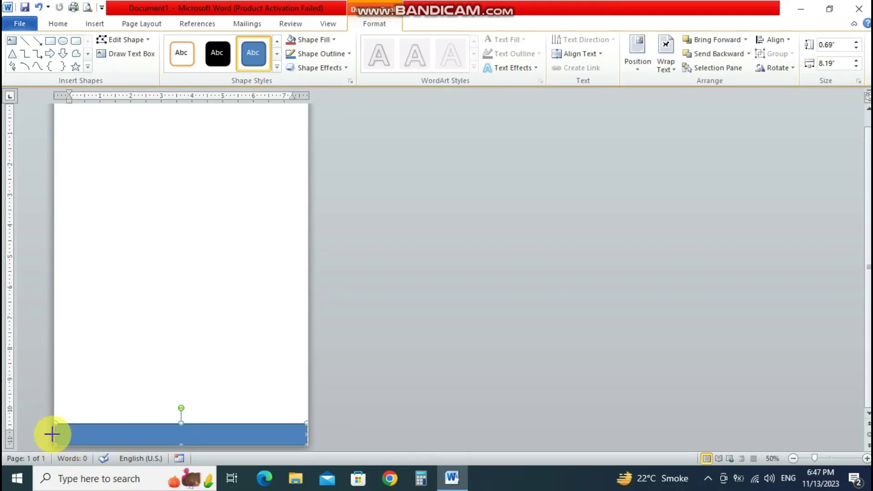
left_click(147, 447)
left_click(160, 436)
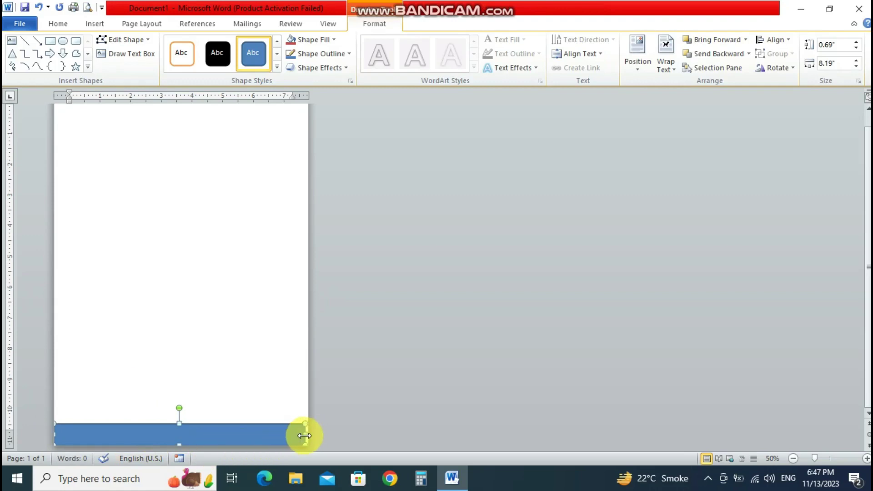
left_click(250, 447)
left_click(193, 436)
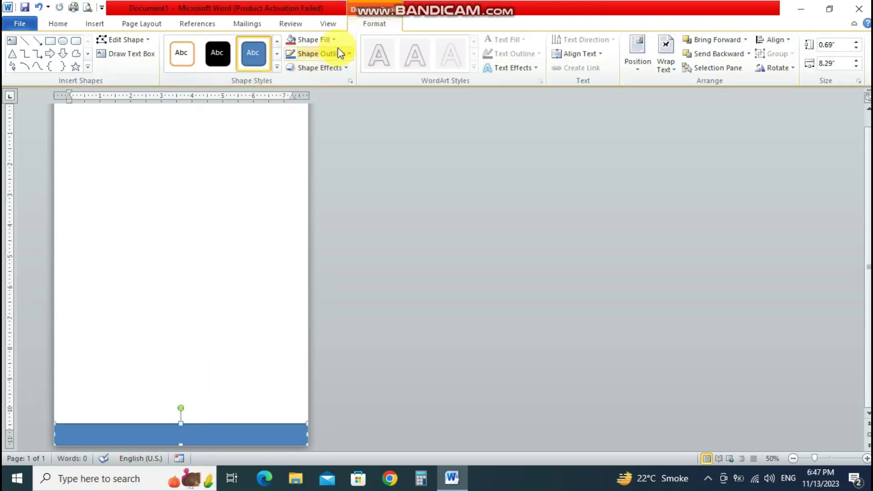
Fill the bottom bar with red and remove its outline.
left_click(314, 39)
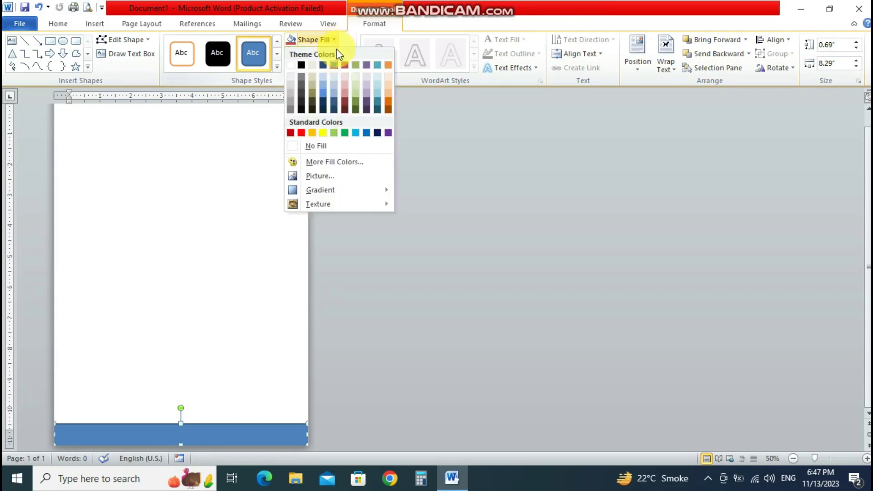
left_click(302, 131)
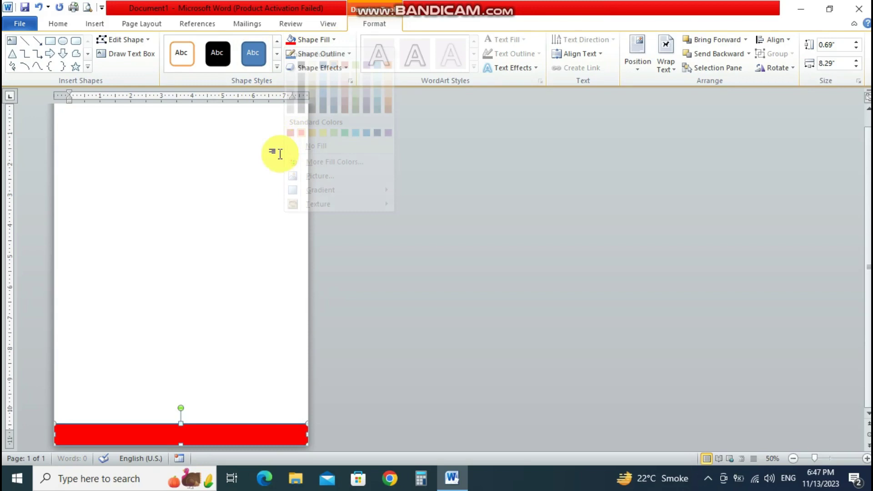
left_click(345, 55)
left_click(312, 159)
left_click(154, 357)
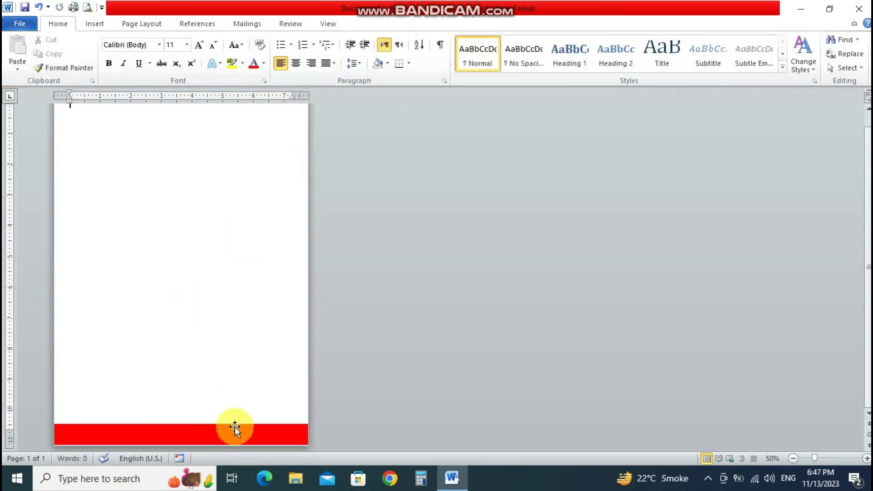
left_click(793, 458)
left_click(793, 459)
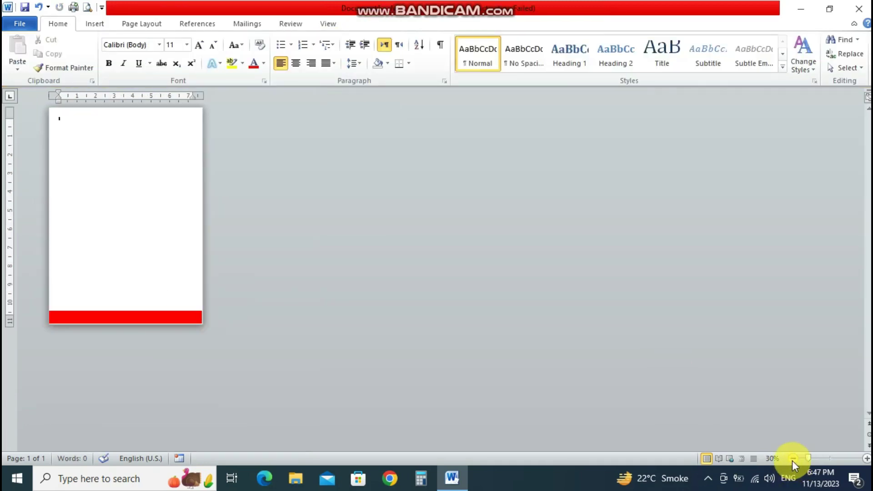
left_click(867, 458)
left_click(867, 458)
left_click(867, 459)
left_click(868, 459)
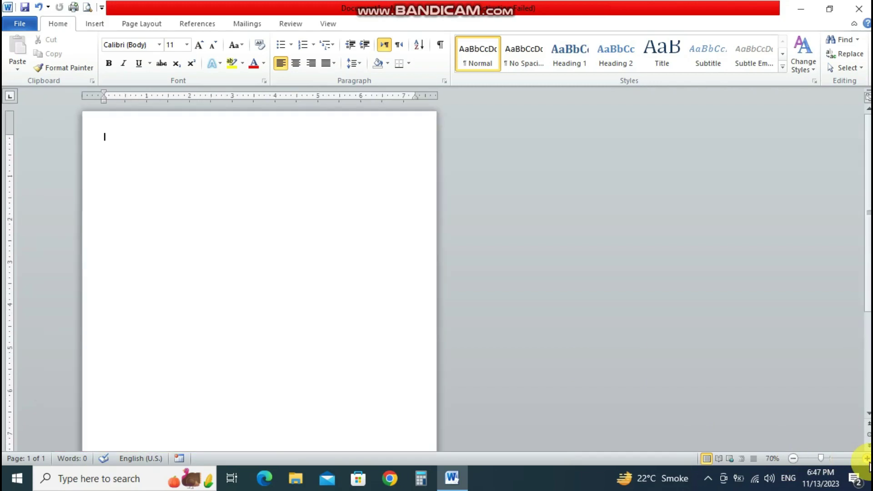
left_click(868, 458)
left_click(868, 458)
left_click(868, 459)
left_click(868, 458)
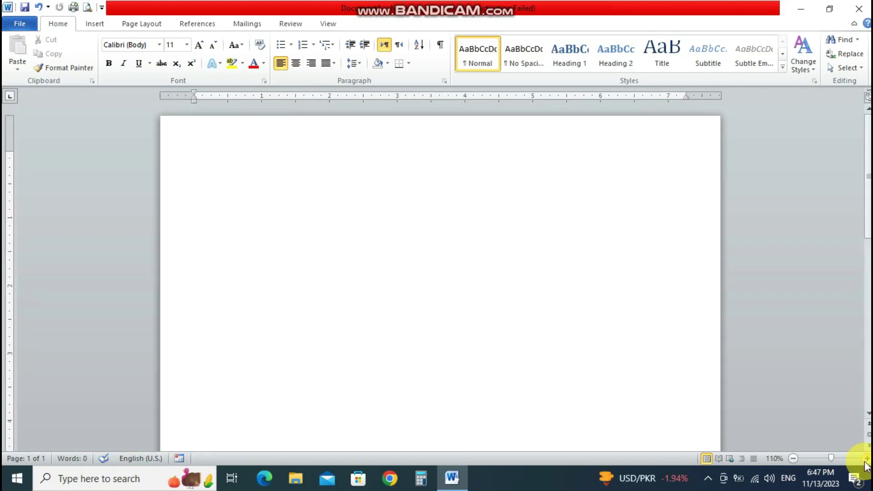
Draw a straight vertical line down the left part of the page to the bottom bar.
left_click(94, 24)
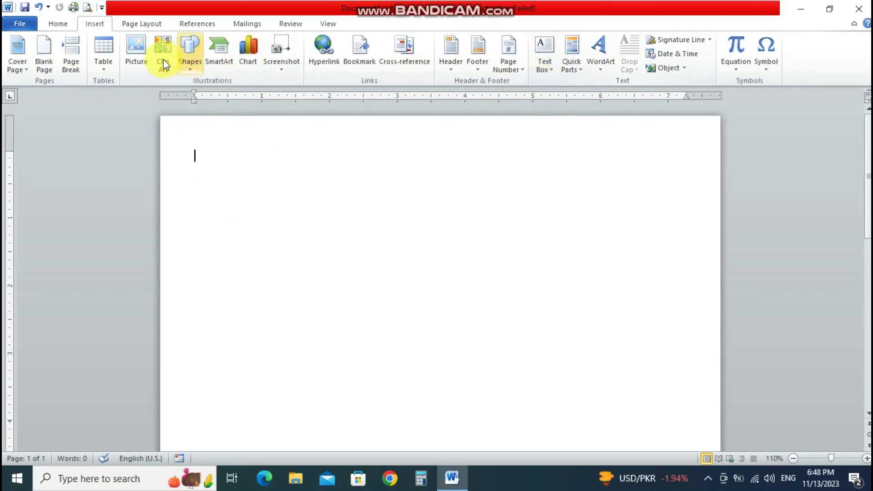
left_click(187, 68)
left_click(199, 95)
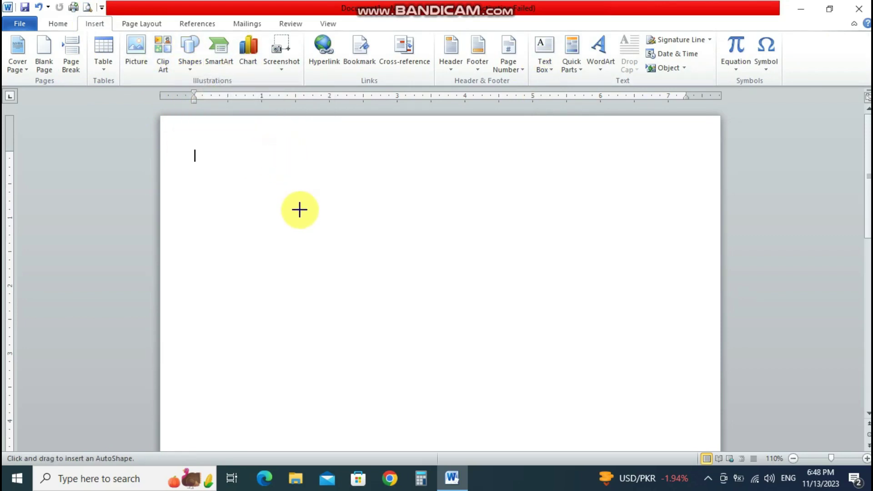
left_click_drag(299, 210, 295, 482)
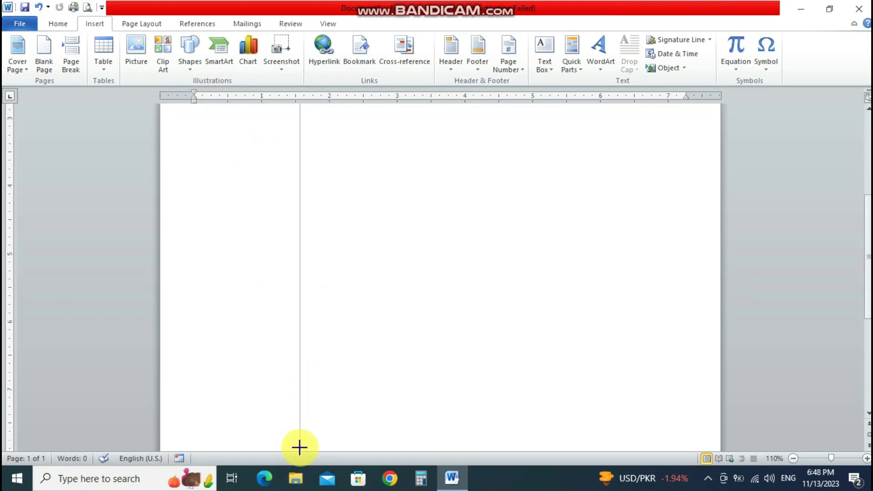
left_click_drag(295, 482, 301, 440)
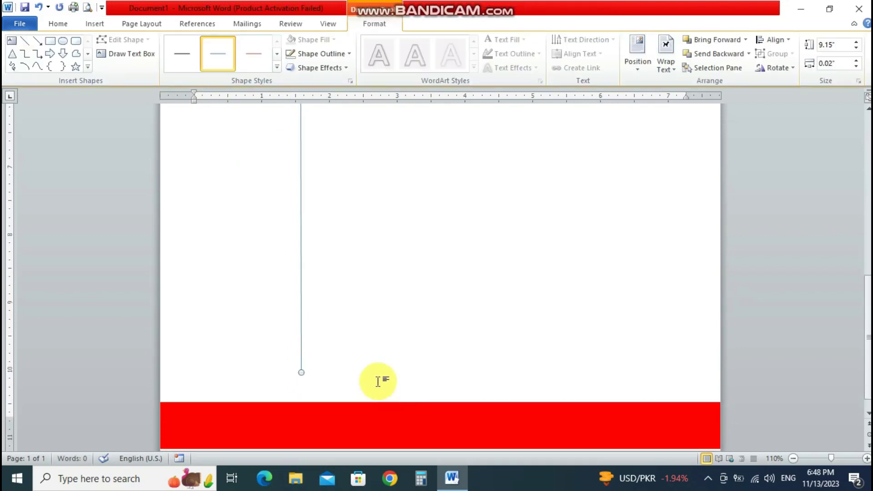
scroll(362, 354, "up", 10)
scroll(362, 353, "up", 3)
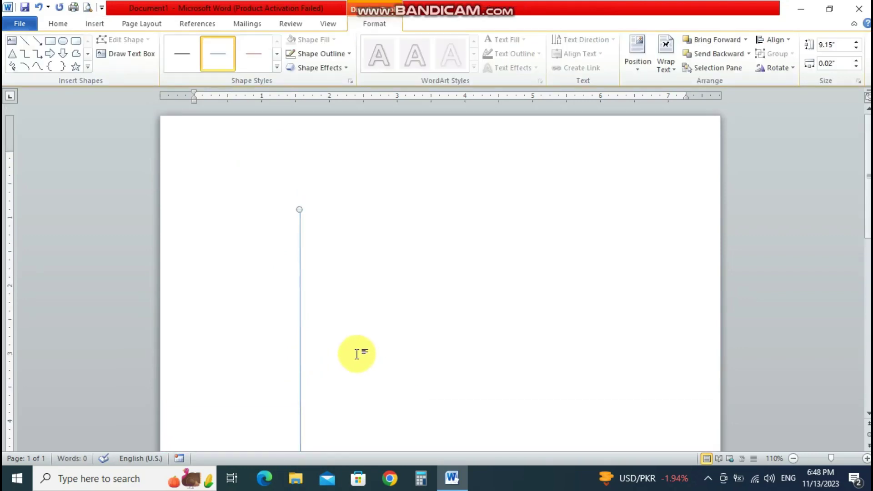
scroll(357, 354, "down", 8)
scroll(357, 353, "down", 6)
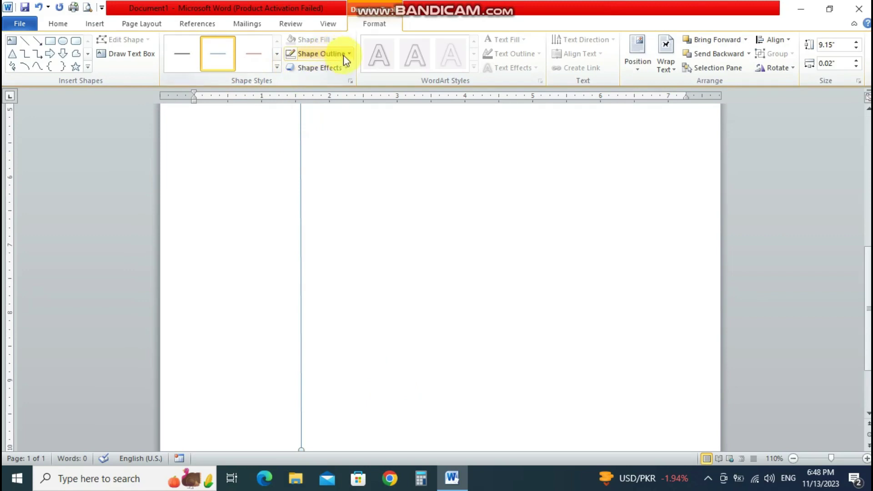
Make the vertical line black with a 2¼ pt thickness.
left_click(348, 53)
left_click(299, 81)
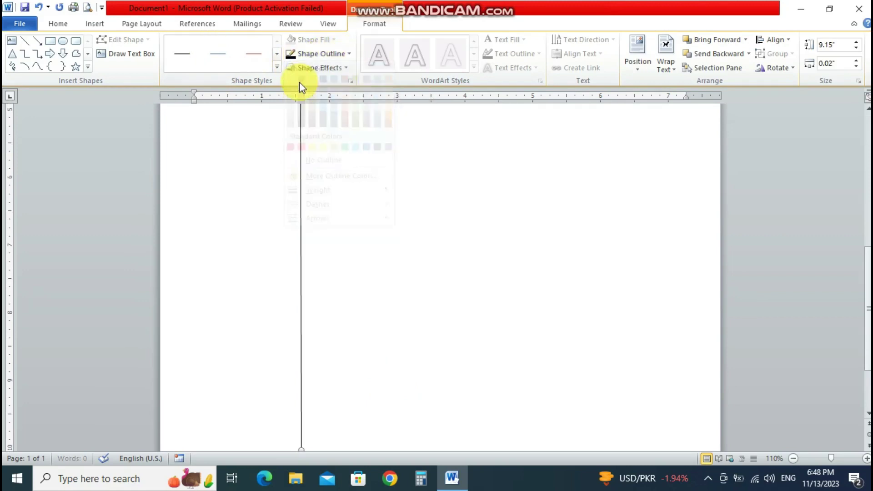
left_click(342, 69)
left_click(348, 54)
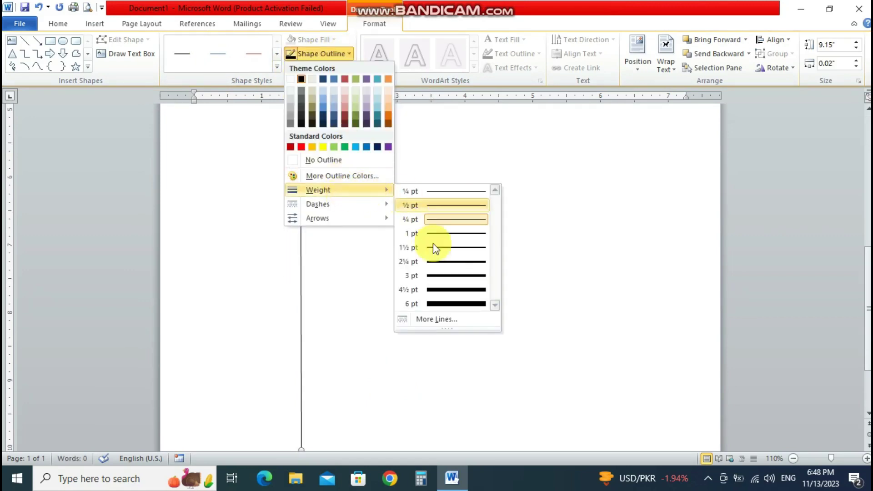
left_click(460, 266)
left_click(363, 295)
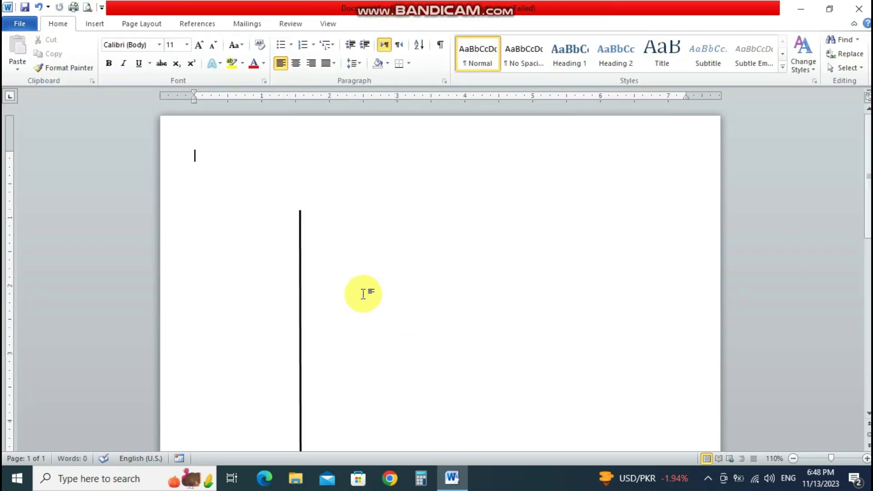
scroll(396, 269, "down", 5)
scroll(391, 270, "up", 4)
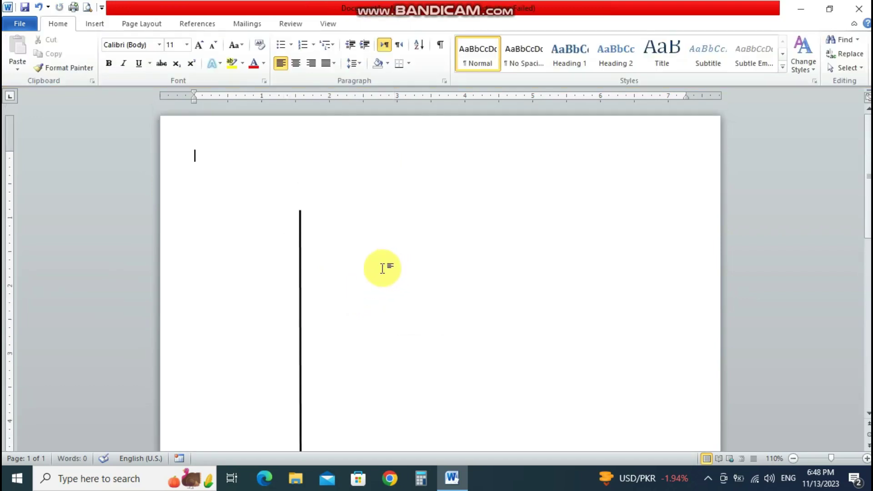
Insert a Simple Text Box and clear its placeholder text.
left_click(101, 21)
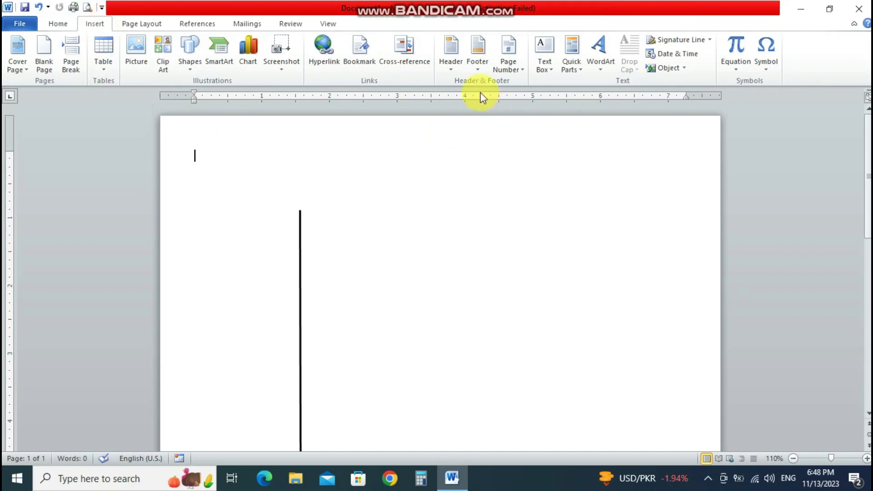
left_click(548, 74)
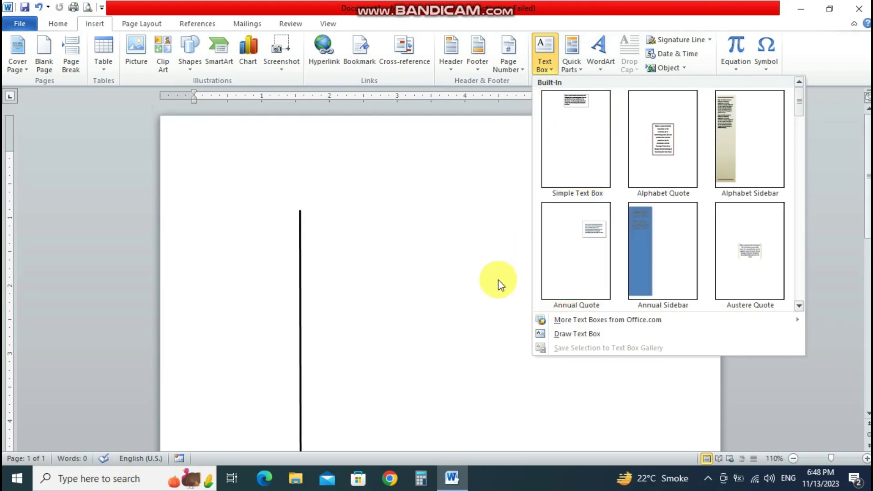
left_click(574, 155)
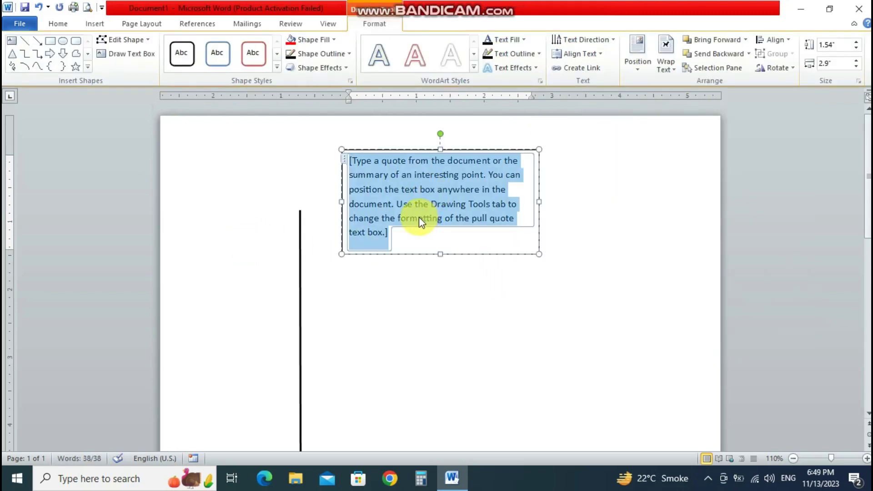
key("Delete")
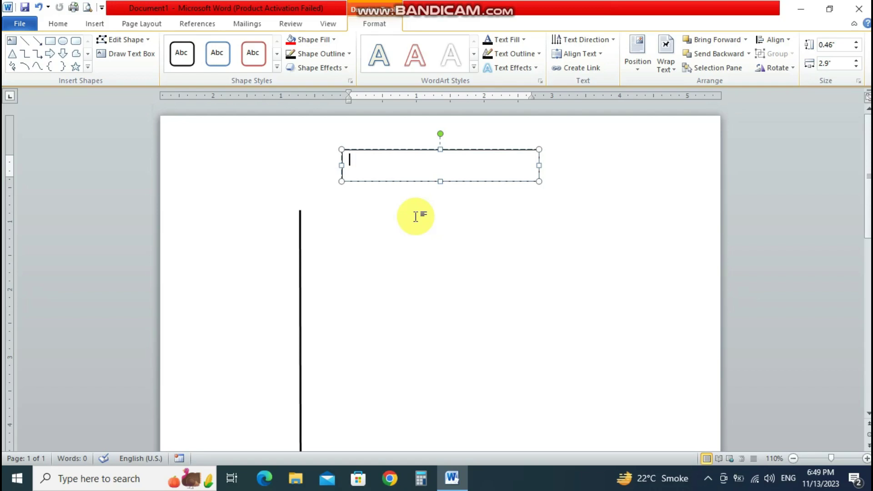
Type the doctor's name, then 'Consultant General Medicine MBBS, MD Medicine' on the next line.
type("DR.")
type(" Nasrullah")
key("Return")
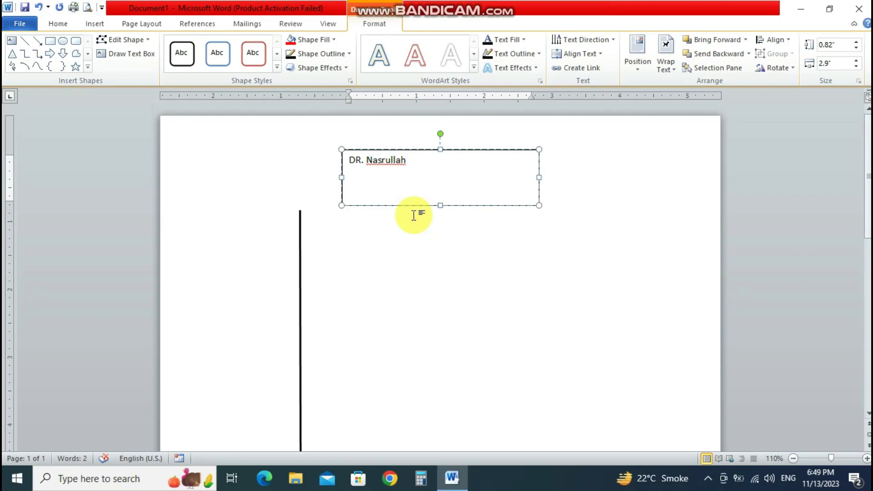
type("Consultant  General M")
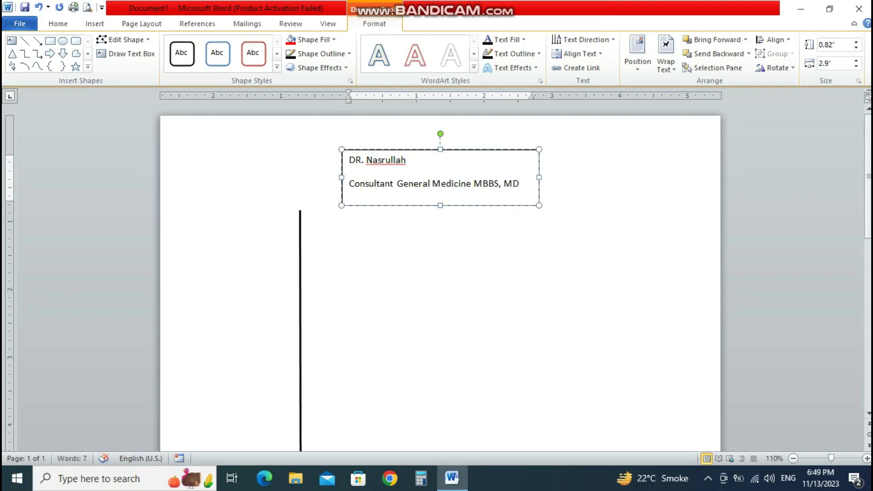
type("edicine")
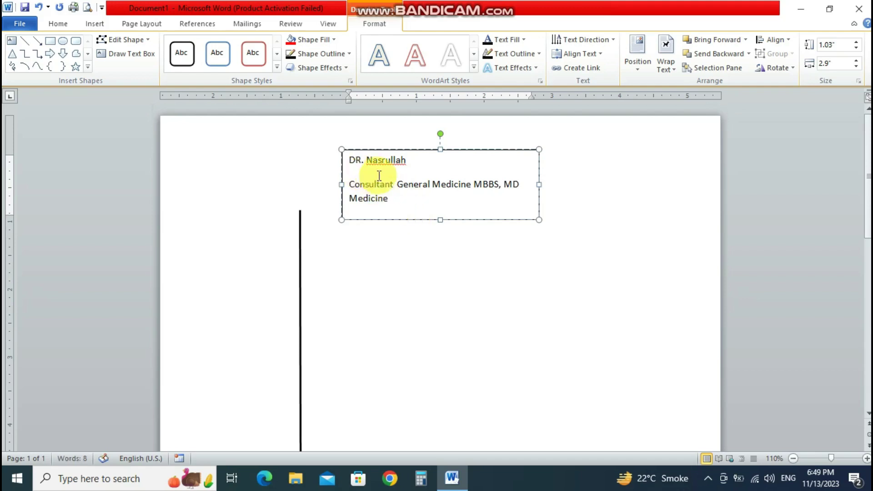
key("BackSpace")
key("BackSpace")
Make the doctor's name bold and justify all the text in the box.
key("ctrl+z")
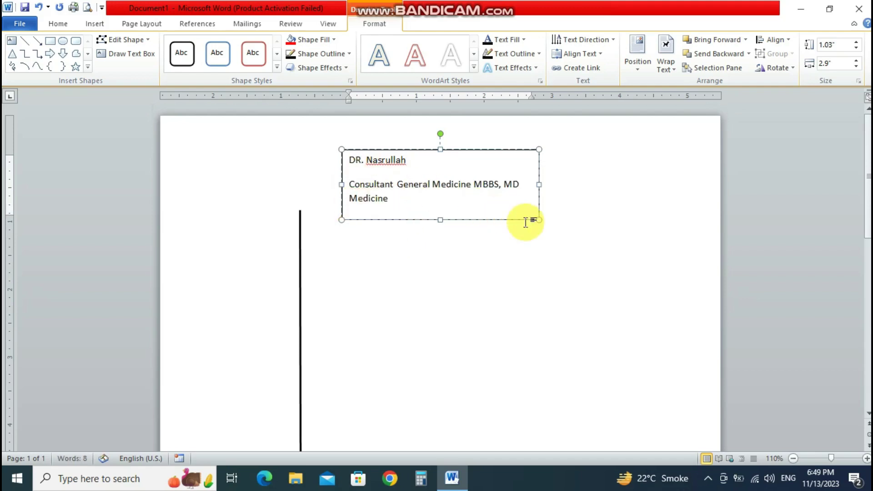
left_click(518, 243)
left_click_drag(413, 161, 349, 163)
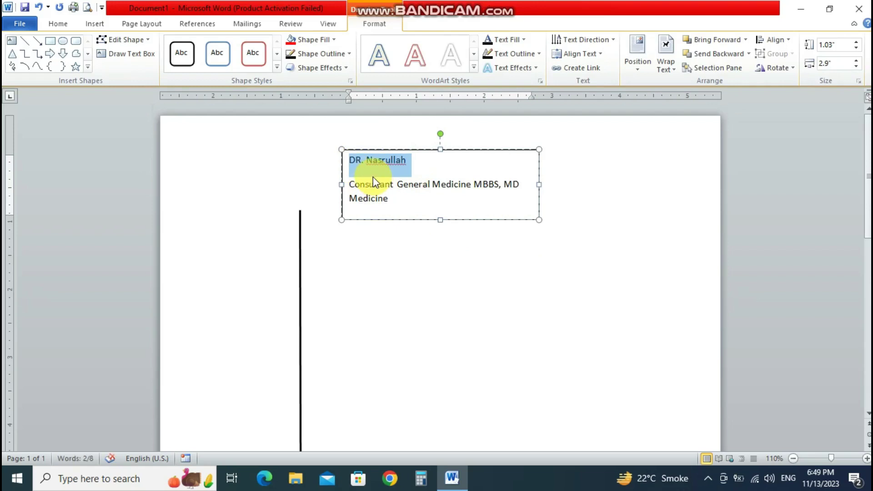
left_click(400, 205)
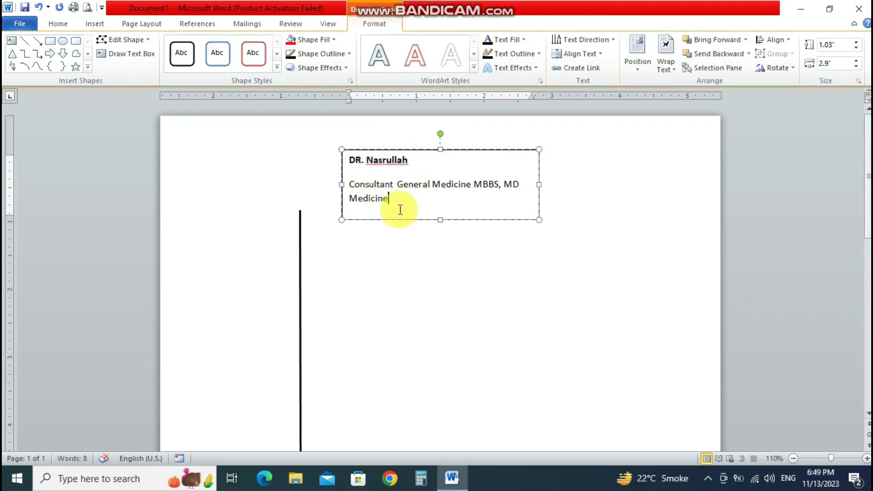
key("ctrl+a")
key("ctrl+j")
left_click(483, 236)
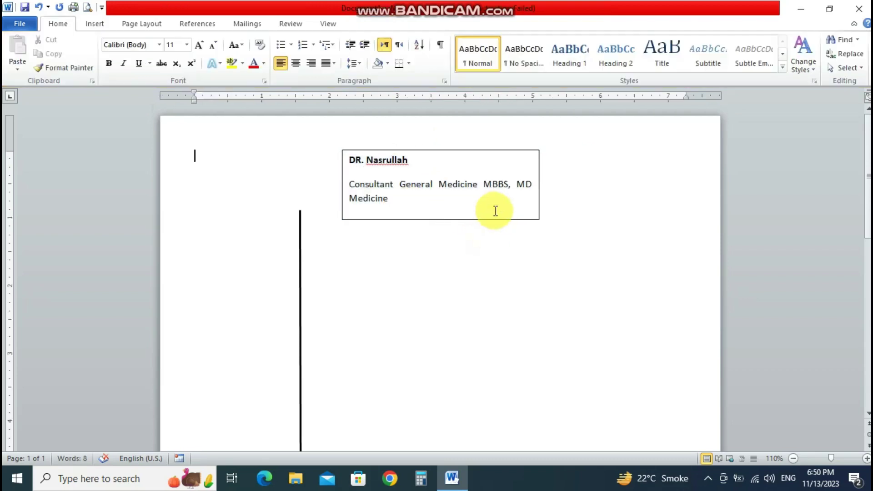
Give the text box No Fill and No Outline.
left_click(464, 185)
left_click(449, 220)
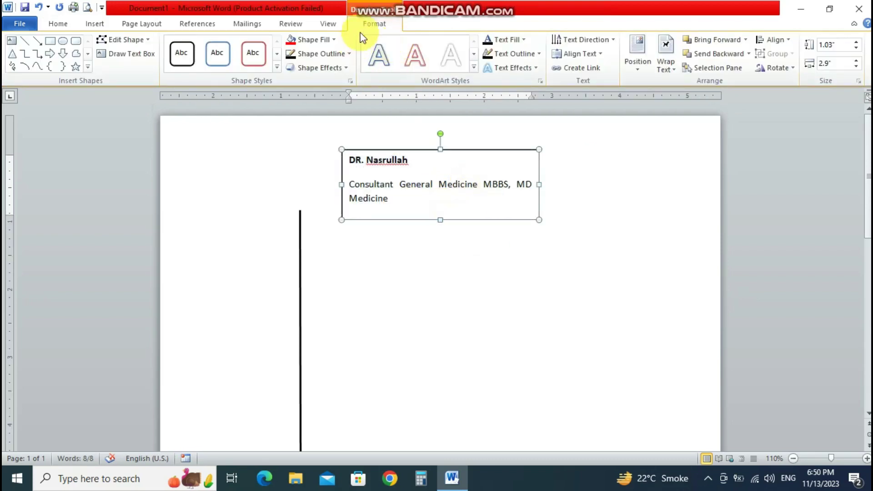
left_click(331, 39)
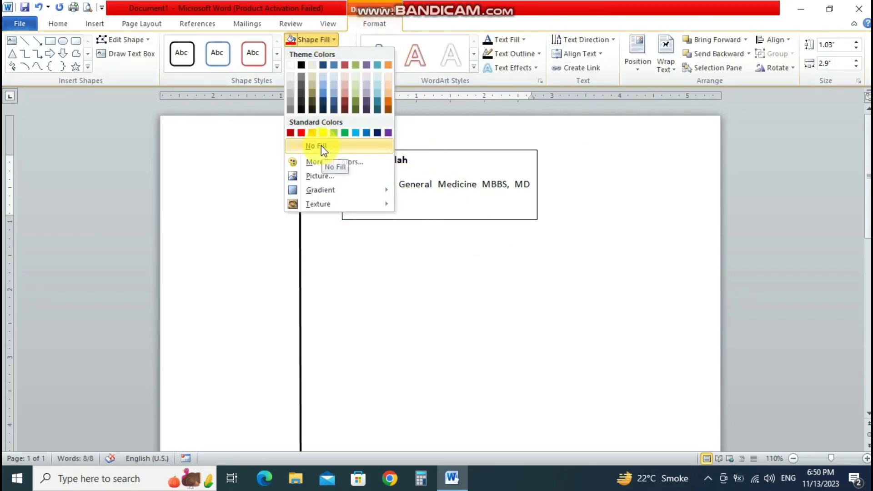
left_click(321, 145)
left_click(320, 53)
left_click(314, 158)
left_click(446, 218)
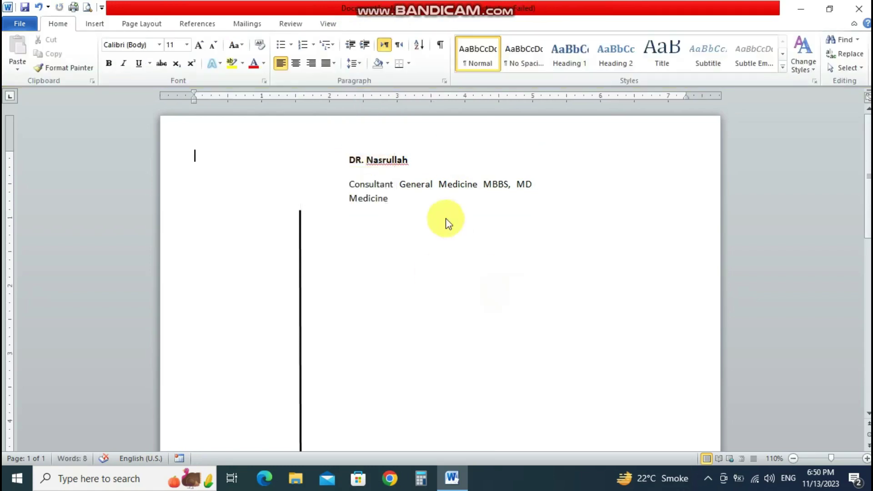
left_click(447, 220)
left_click(348, 161, "shift")
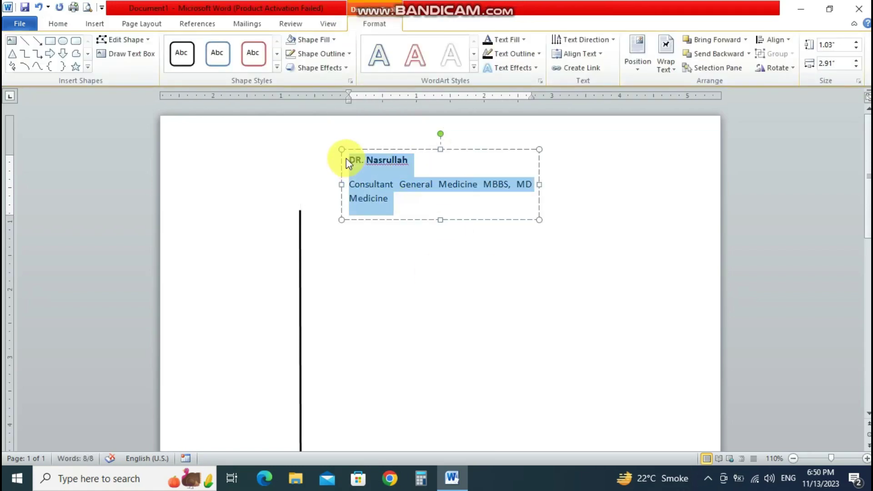
Move the text box to the upper left, narrow it, and remove the extra space after Consultant.
key("ctrl+shift+period")
key("ctrl+shift+period")
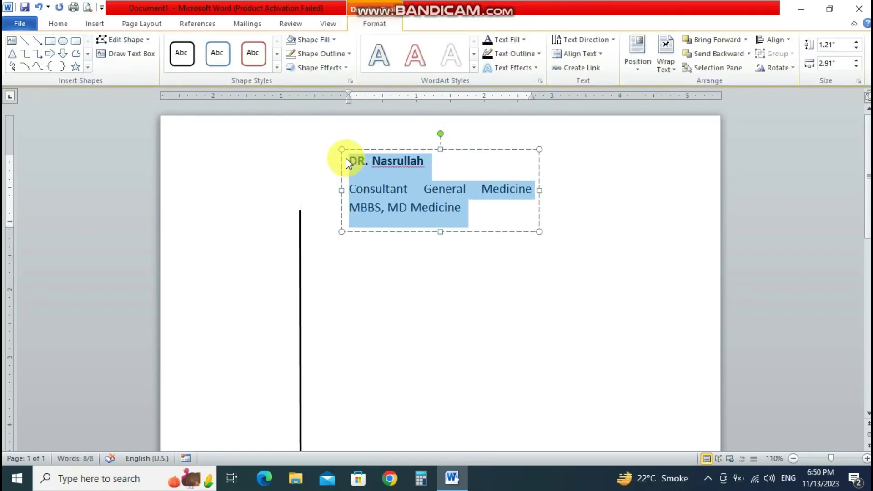
key("ctrl+shift+comma")
left_click(400, 225)
left_click_drag(462, 228, 280, 263)
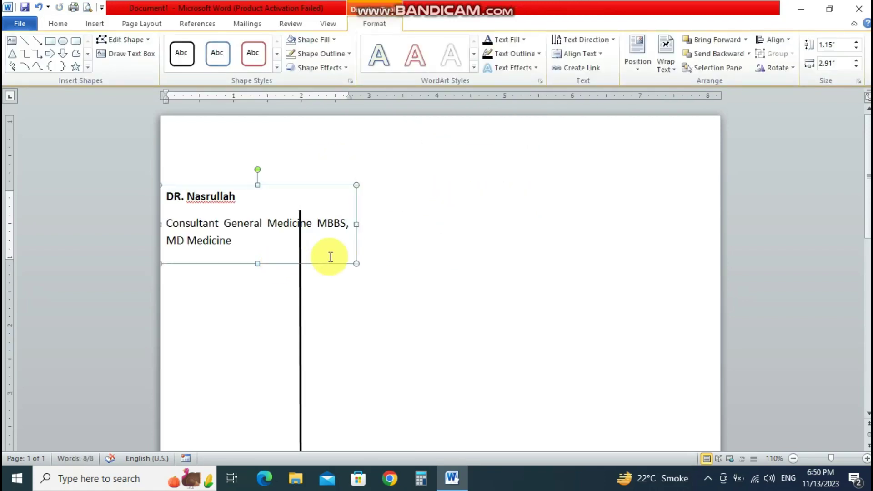
left_click_drag(357, 264, 296, 248)
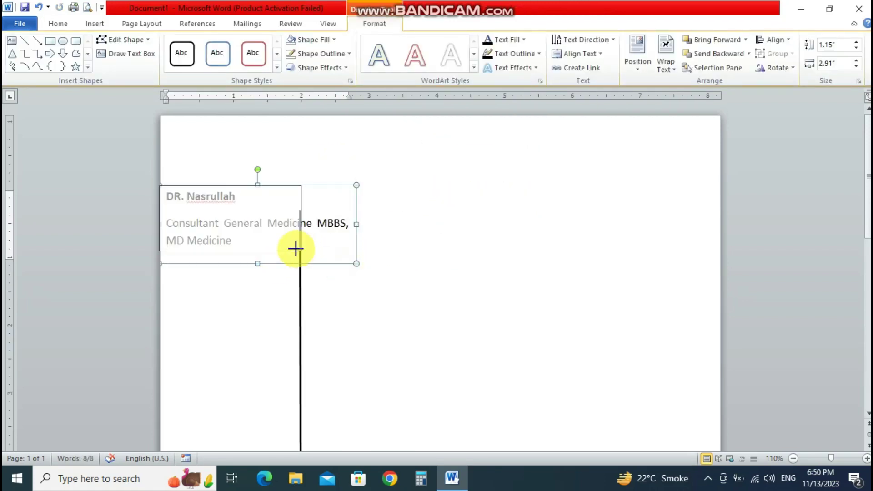
left_click(248, 223)
key("BackSpace")
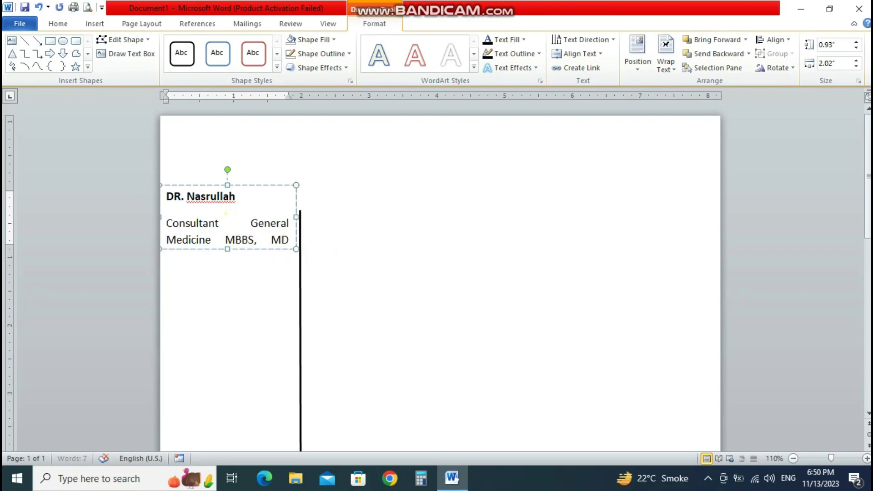
Fit the box against the vertical line and shrink its text slightly with Ctrl+[.
left_click_drag(251, 186, 260, 186)
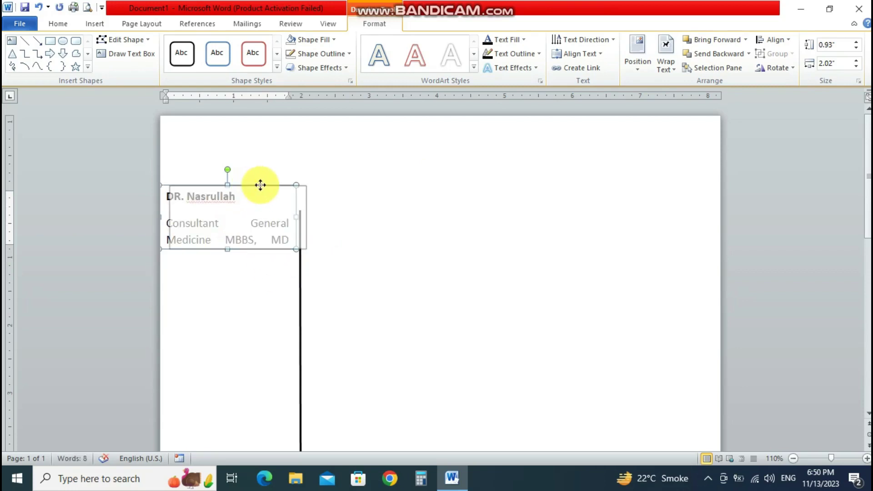
left_click_drag(300, 283, 329, 284)
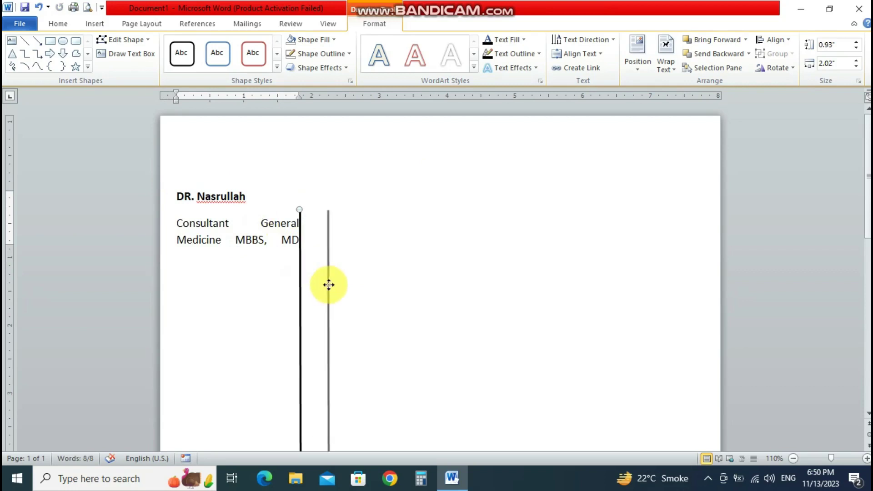
left_click(287, 248)
left_click(306, 224)
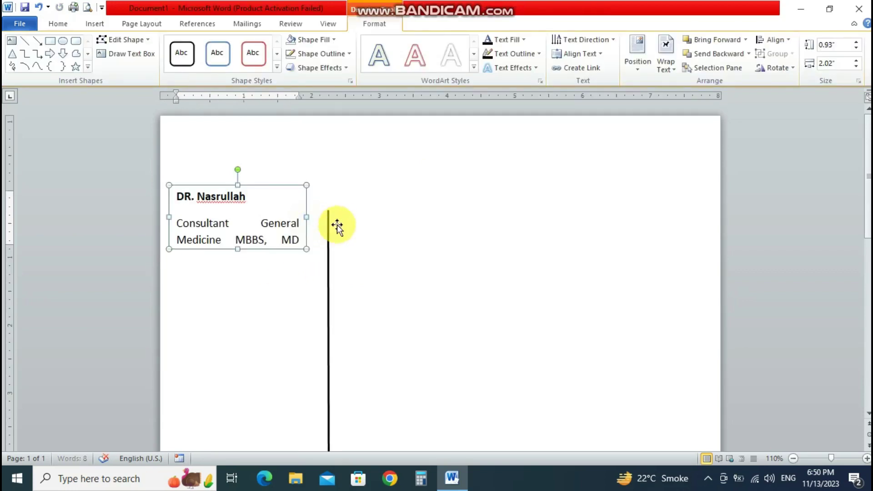
left_click_drag(337, 225, 338, 225)
left_click(329, 287)
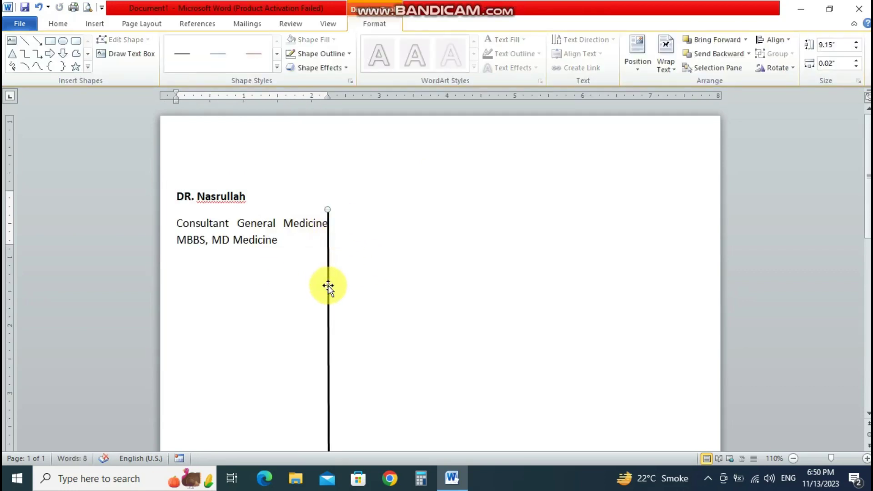
left_click(288, 237)
left_click_drag(279, 239, 173, 203)
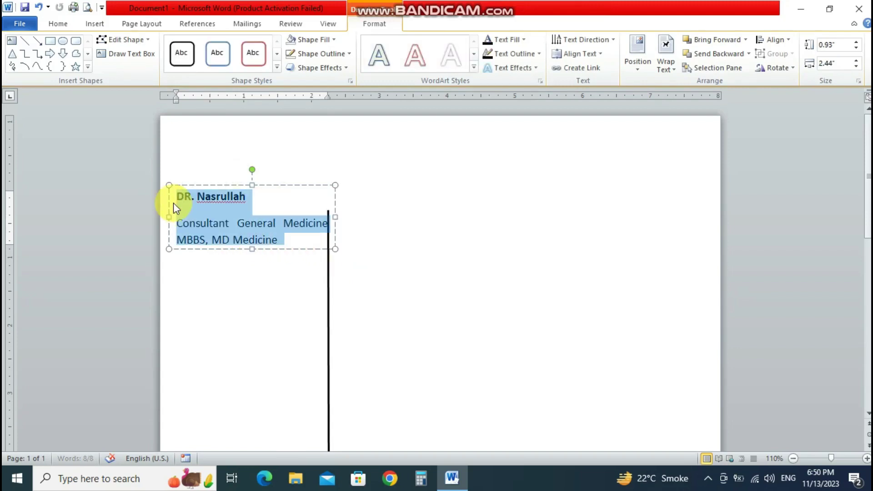
key("ctrl+bracketleft")
key("ctrl+bracketleft")
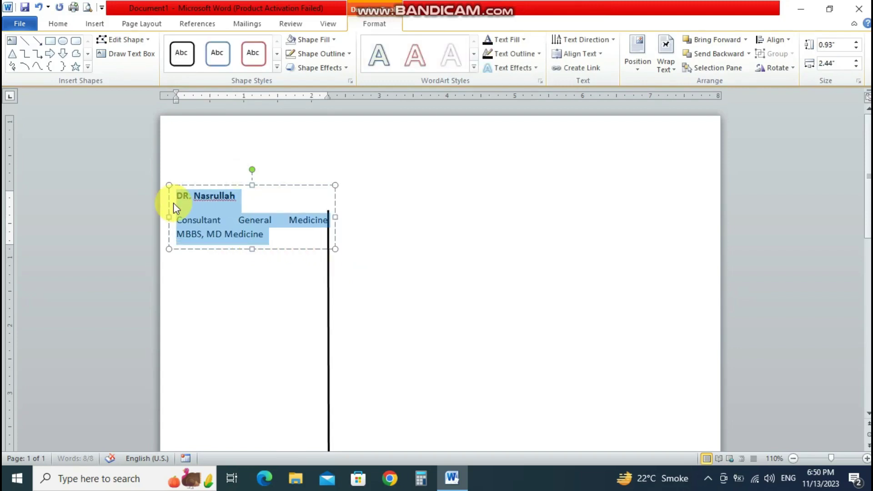
left_click(404, 244)
left_click_drag(328, 256, 335, 255)
Copy and paste the text box to make a duplicate.
left_click(236, 249)
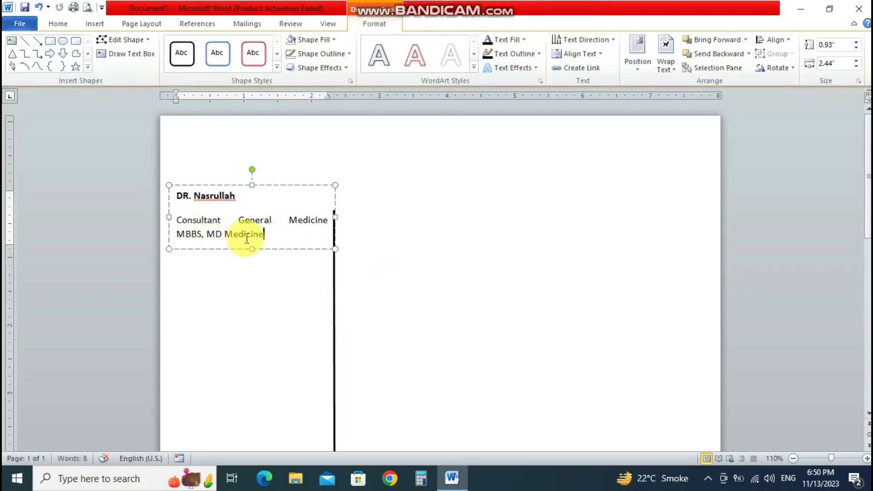
left_click(269, 249)
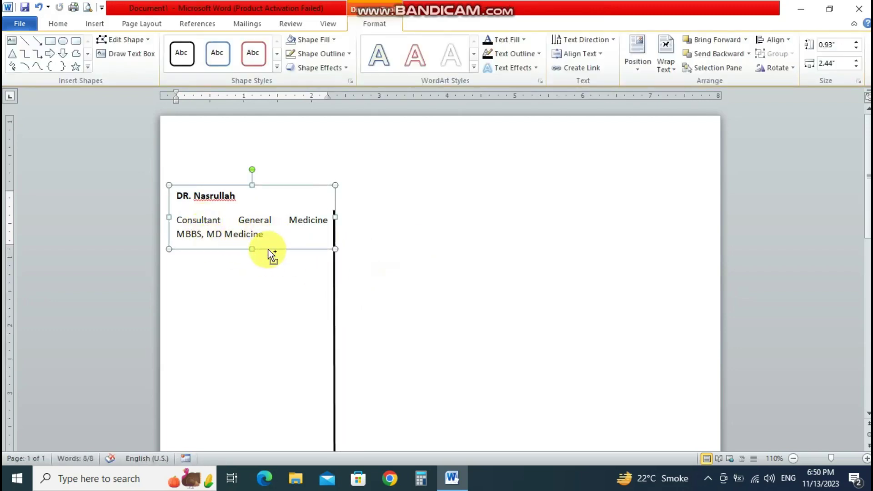
key("ctrl+c")
key("ctrl+v")
Move the copy below the original, replace its text with 'Timing' and begin the MON- FRI line.
left_click_drag(267, 262, 257, 324)
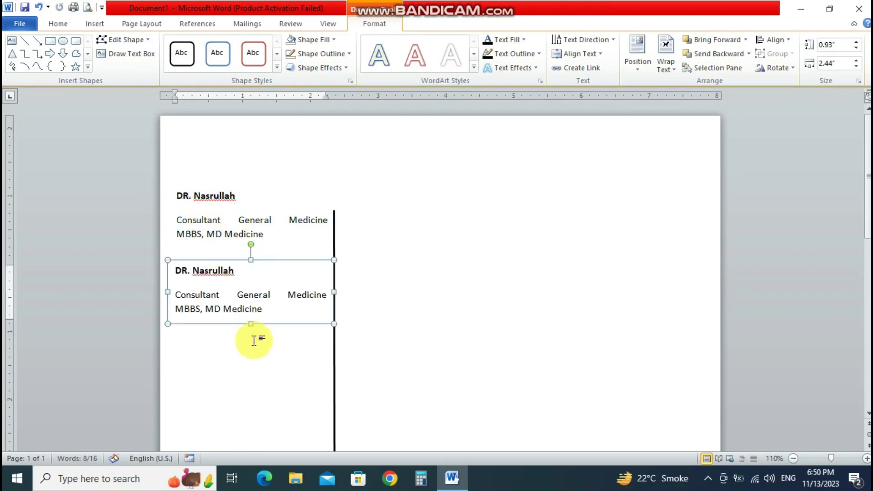
left_click(241, 304)
key("ctrl+a")
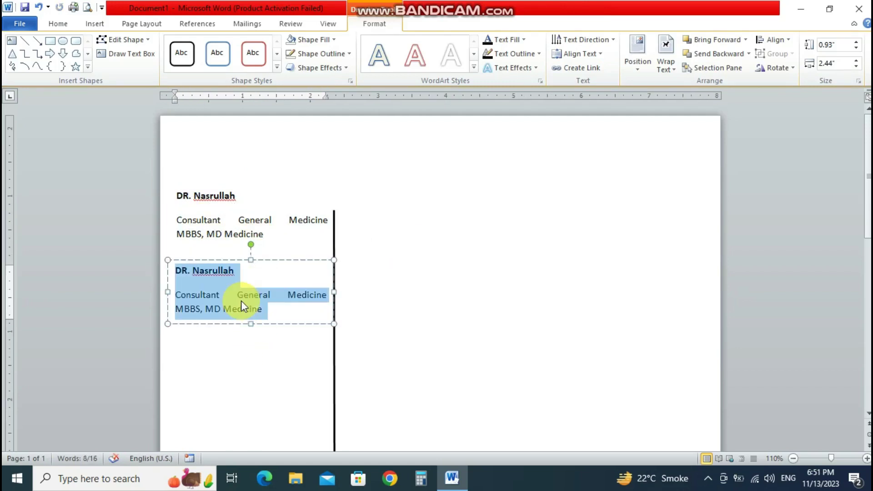
key("BackSpace")
type("Timing")
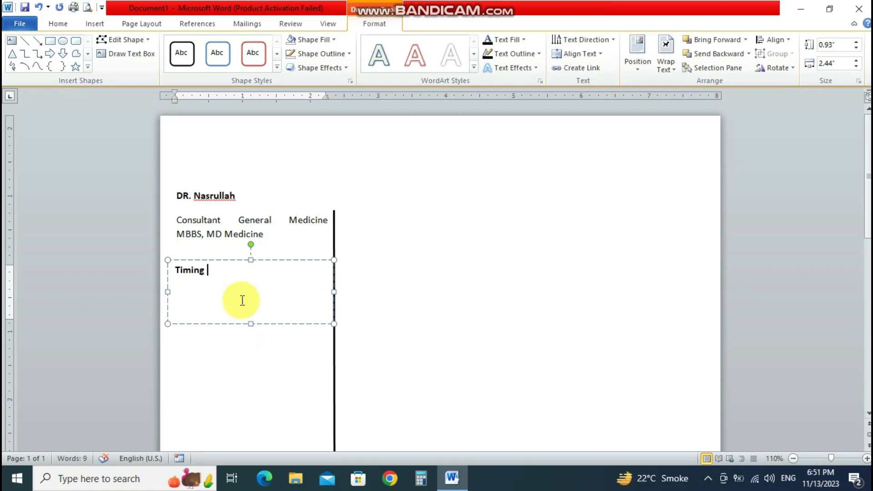
key("Return")
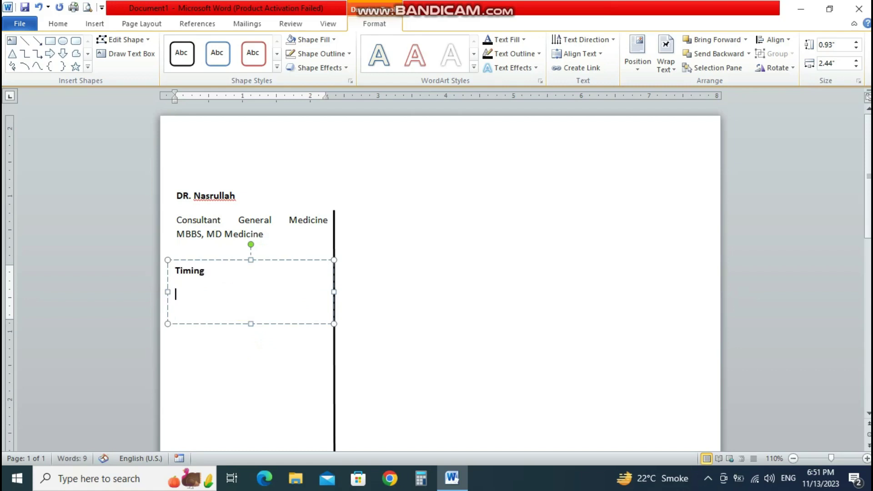
type("ON- FRI")
type("9-")
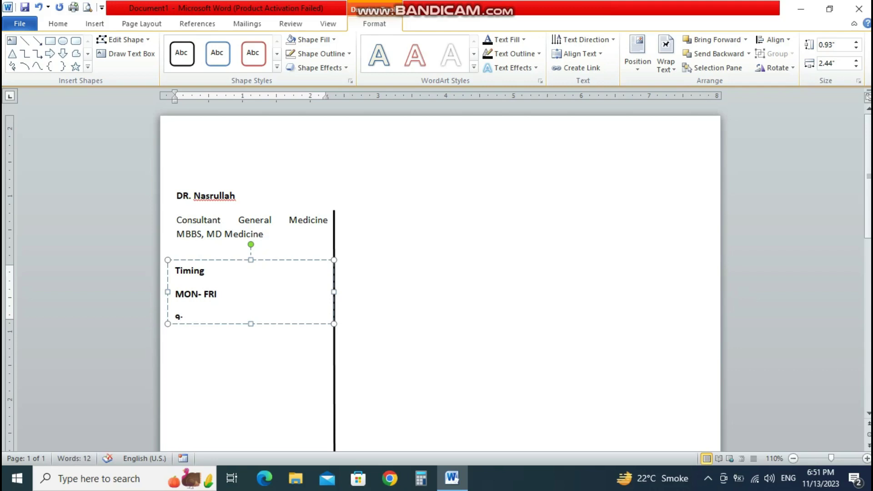
type(";")
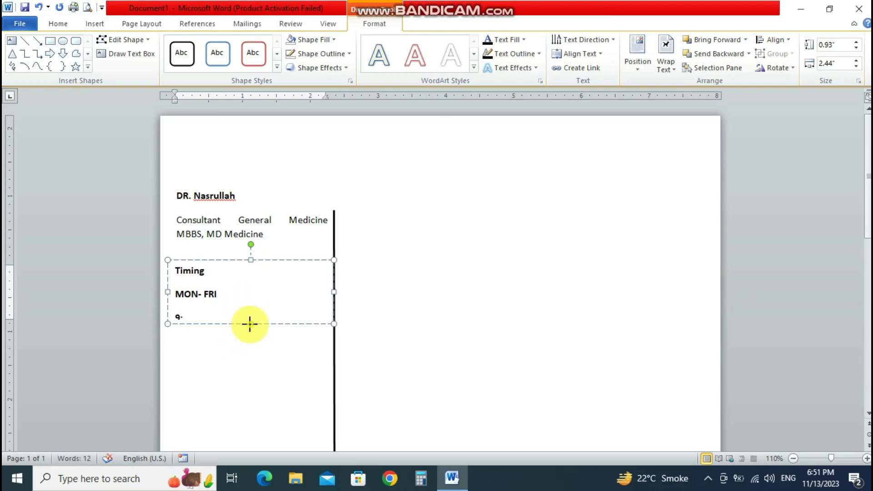
Enlarge the box and enter hours '9:00 am – 1:00 pm' and '2:00 pm – 8:00 pm'.
left_click_drag(251, 324, 242, 378)
left_click(213, 318)
key("BackSpace")
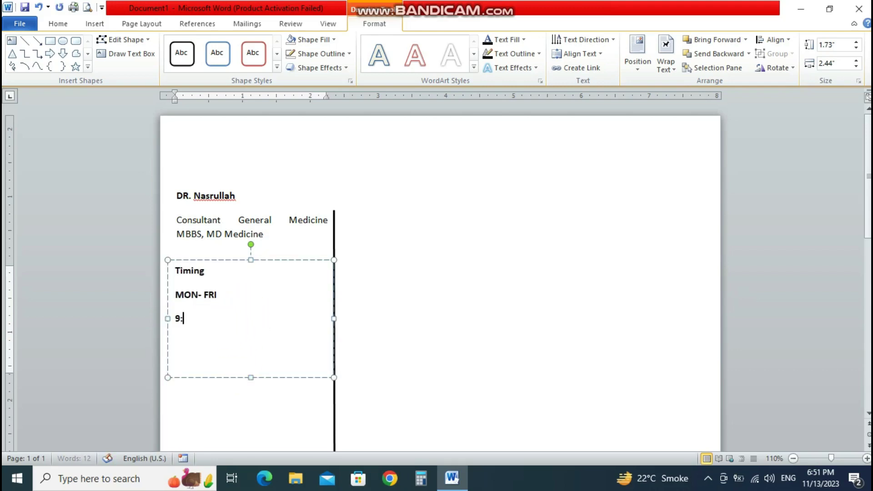
type(":")
type("0")
key("BackSpace")
key("BackSpace")
type("00 ")
type("am – 1")
type(":")
type("00")
type(" pm")
key("Return")
type("1")
key("BackSpace")
type("2:")
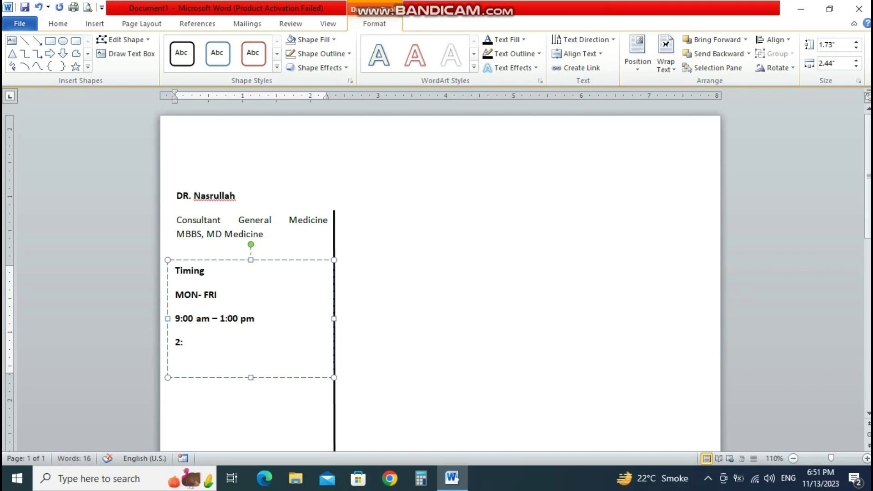
type("00 pm – ")
type("8:")
type("00 ")
type("pm")
Add the Sat line with hours '8:00 am – 1:00 pm', enlarging the box to fit.
scroll(369, 304, "down", 3)
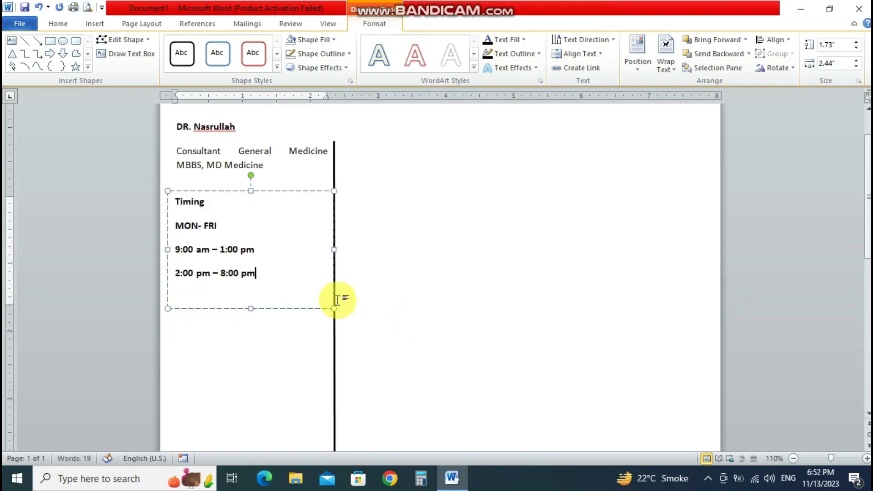
key("Return")
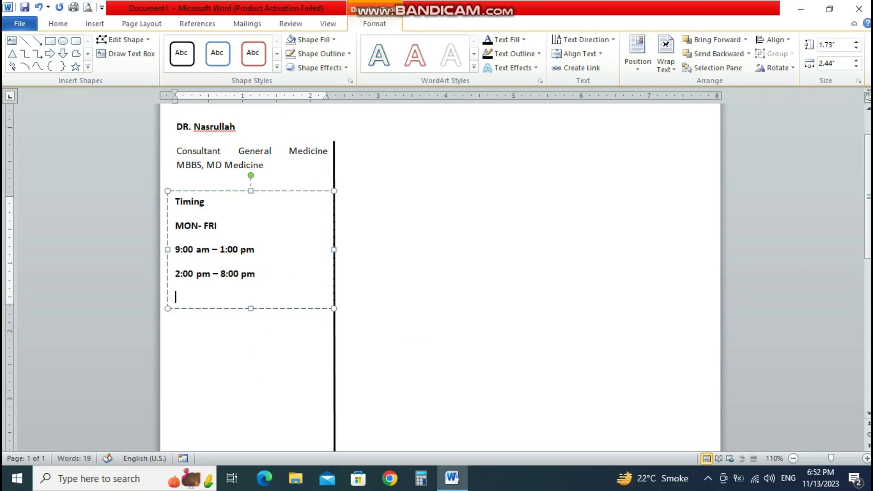
type("Sat")
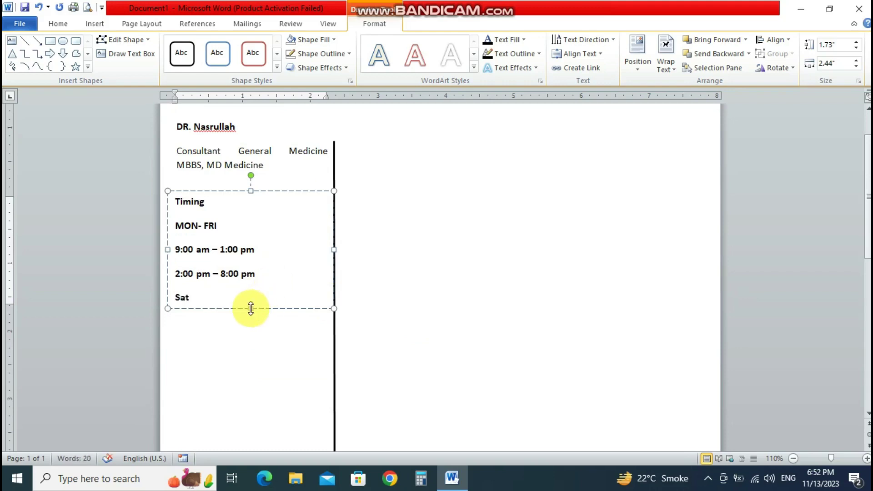
left_click_drag(251, 308, 251, 336)
left_click(201, 318)
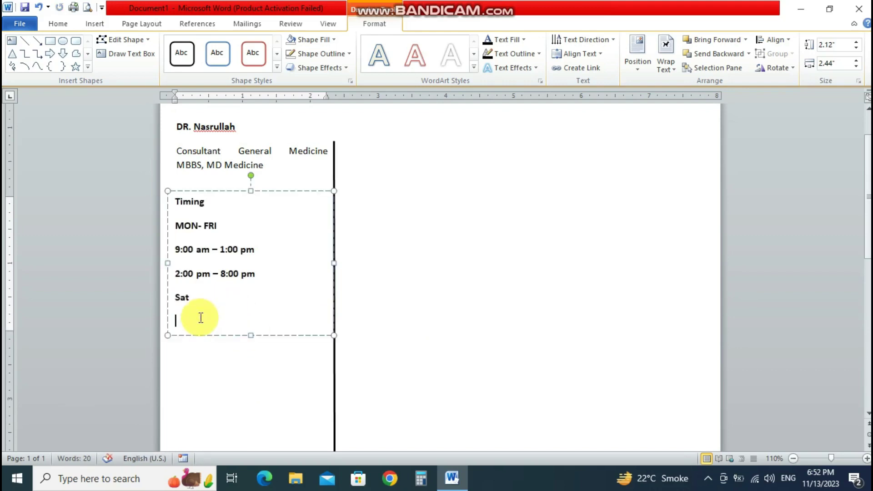
type("8:")
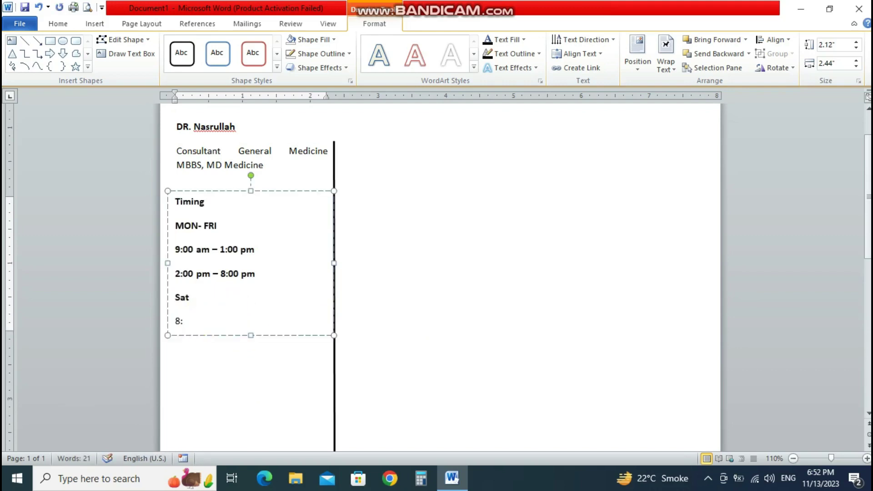
type("00")
type(" am – 1:")
type("00 pm")
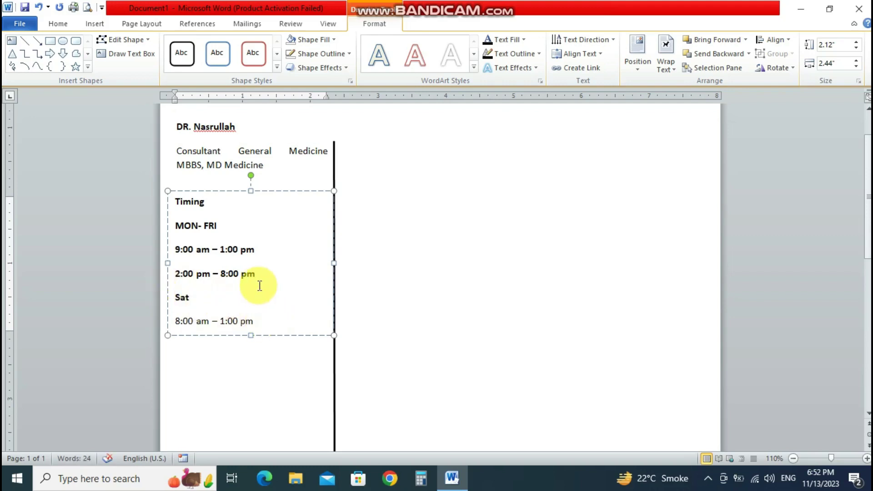
Remove bold from the two weekday time lines.
left_click_drag(258, 284, 166, 241)
key("ctrl+b")
left_click(244, 269)
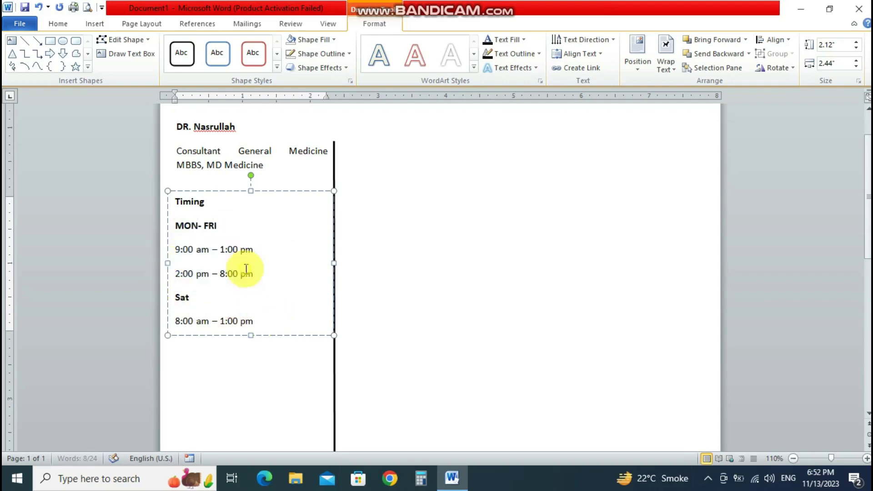
left_click(356, 263)
Place a copy of the timing box below the original.
scroll(355, 263, "down", 3)
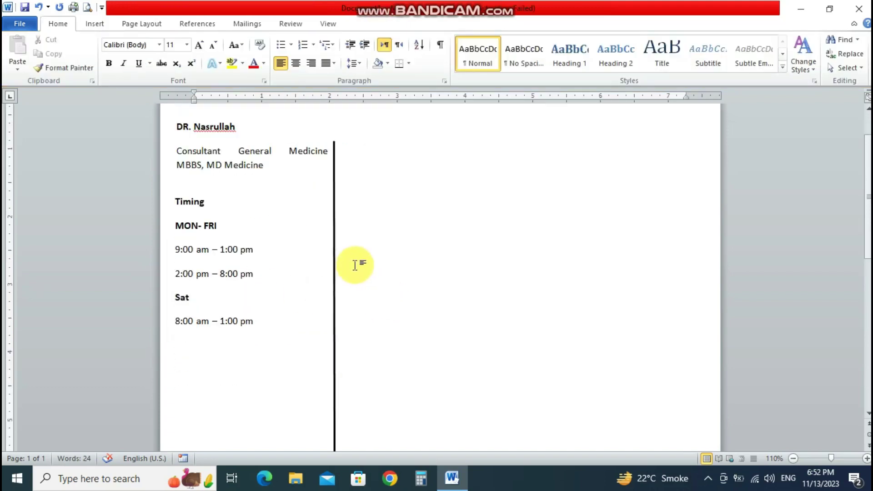
scroll(319, 255, "down", 3)
left_click(260, 246)
mouse_move(268, 266)
left_mouse_down()
mouse_move(275, 277)
mouse_move(259, 406)
left_mouse_up()
scroll(332, 400, "down", 2)
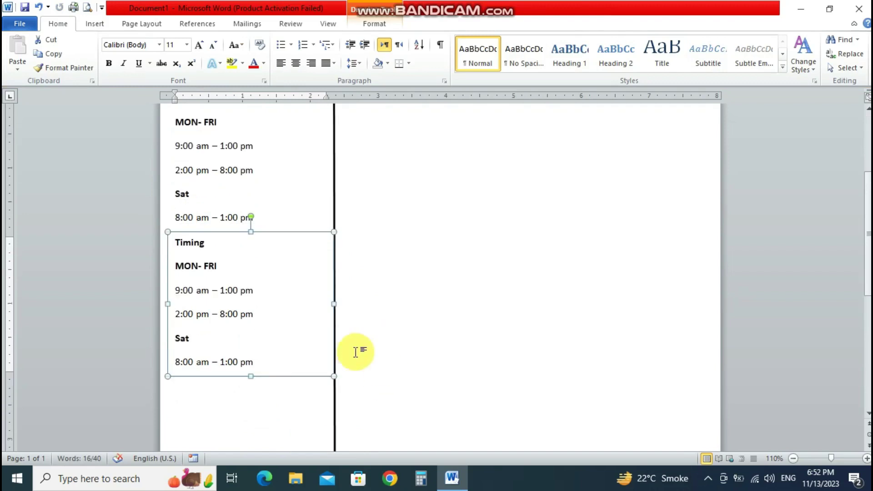
scroll(217, 243, "up", 2)
Enlarge and centre the Timing heading to 15 pt and the doctor's name to 14 pt.
left_click_drag(210, 168, 175, 168)
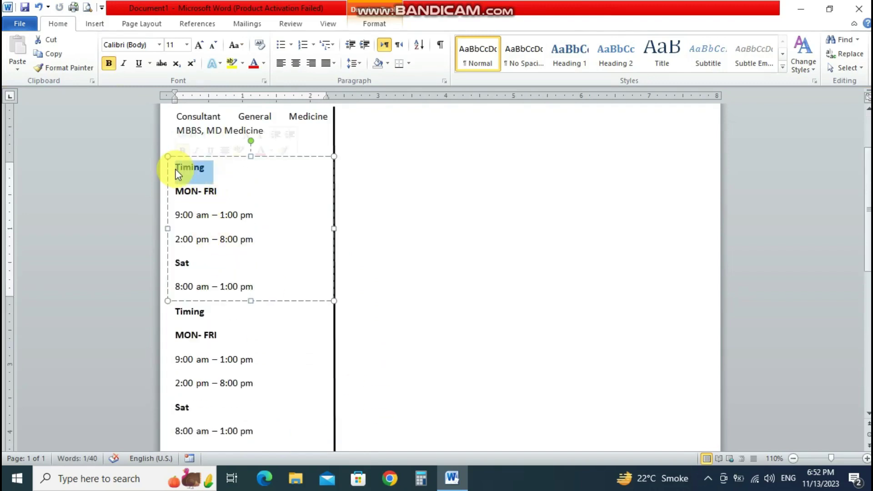
key("ctrl+bracketright")
key("ctrl+bracketright")
key("ctrl+bracketright")
key("ctrl+bracketright")
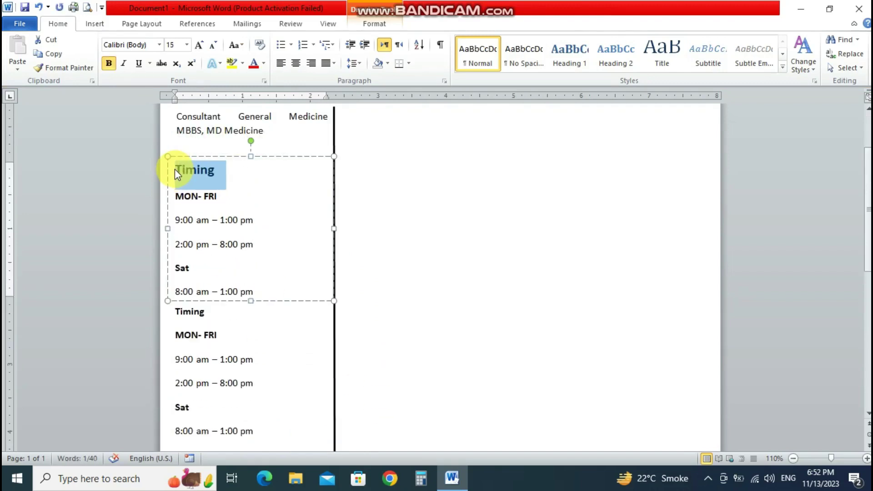
left_click(296, 63)
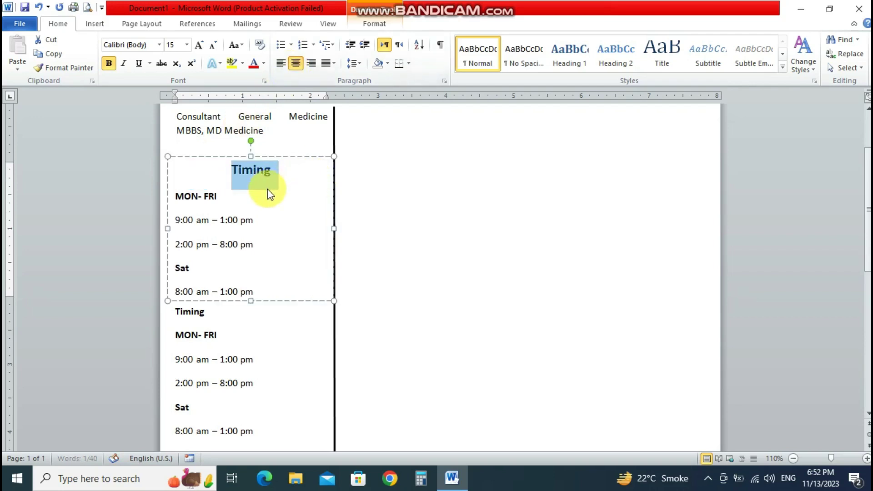
scroll(262, 317, "up", 3)
left_click_drag(233, 196, 168, 198)
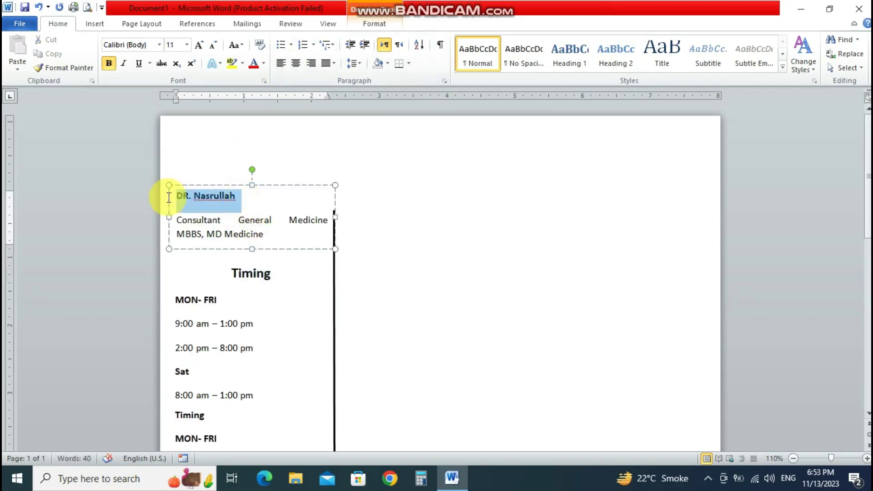
key("ctrl+bracketright")
key("ctrl+bracketright")
key("ctrl+bracketright")
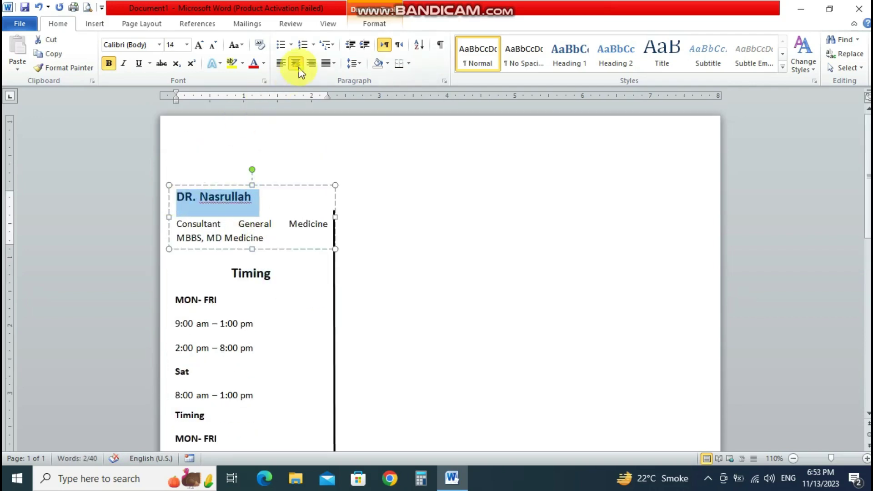
left_click(296, 63)
left_click(380, 286)
scroll(380, 287, "down", 1)
scroll(279, 298, "down", 2)
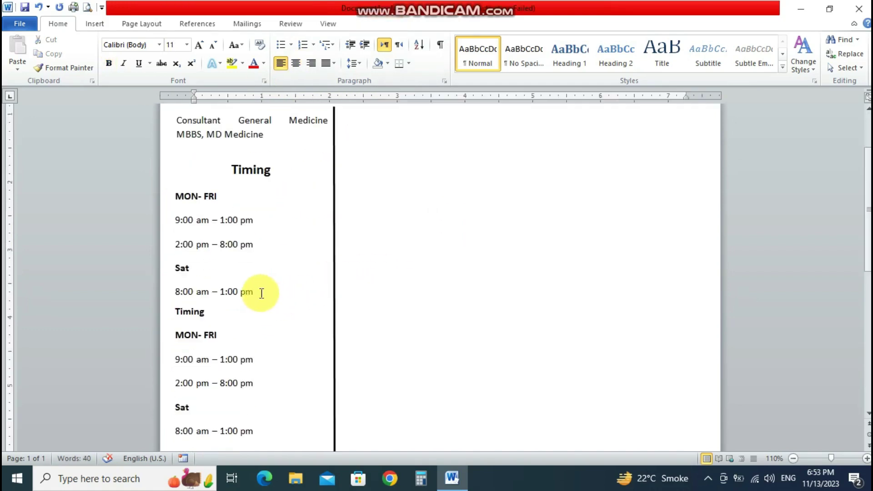
scroll(259, 292, "down", 1)
scroll(242, 285, "down", 1)
Replace the copied timing text with the heading 'Our Services'.
left_click(214, 264)
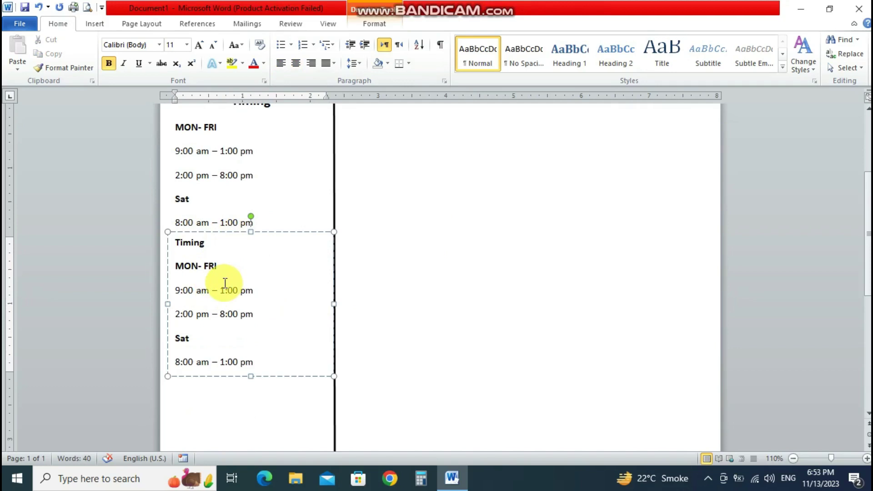
key("ctrl+a")
key("Delete")
type("Our Sercices")
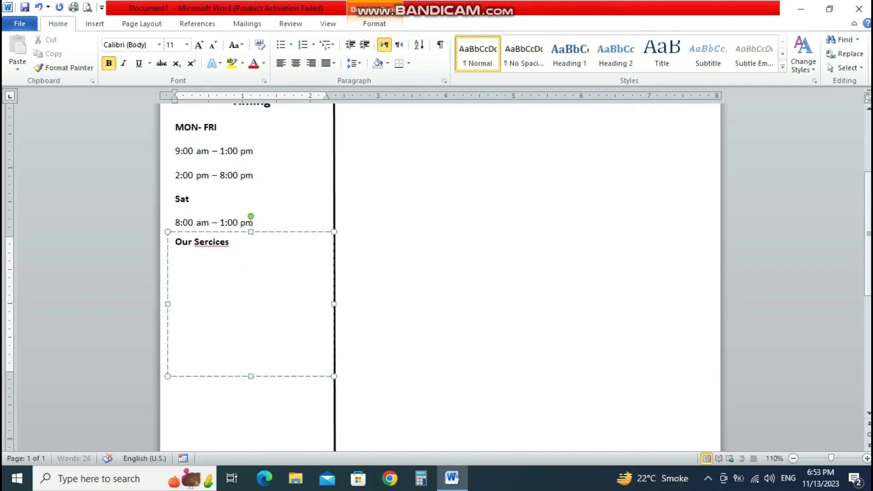
key("BackSpace")
type("vices")
Type the service lines below, including Emergency, Short-term, X-ray/radiology and Laboratory entries.
key("Return")
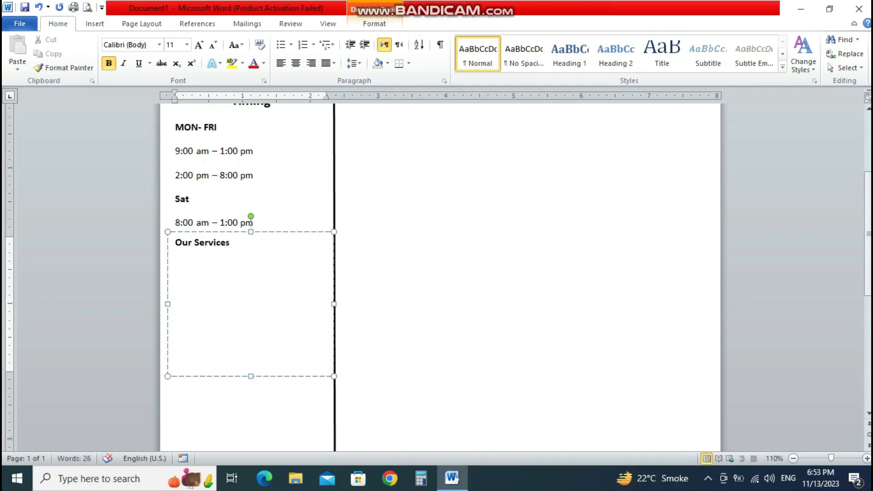
type("Eme")
type("gency services")
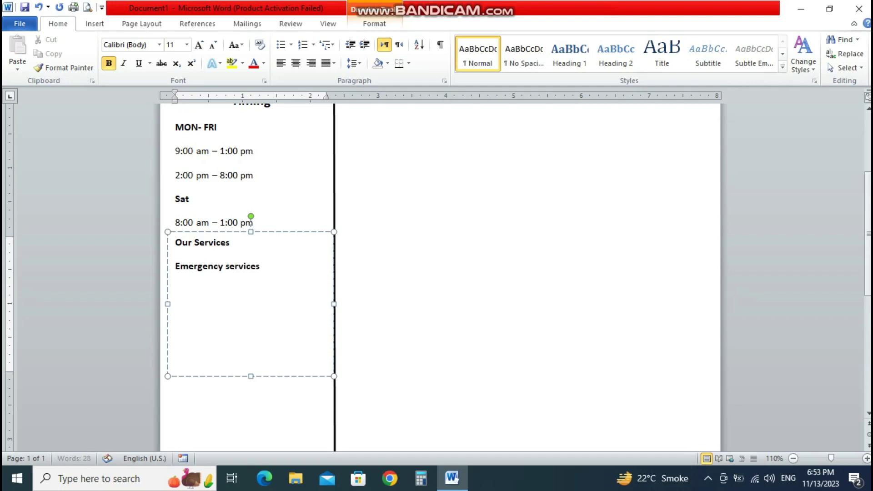
type("hort")
type(" - term")
key("Return")
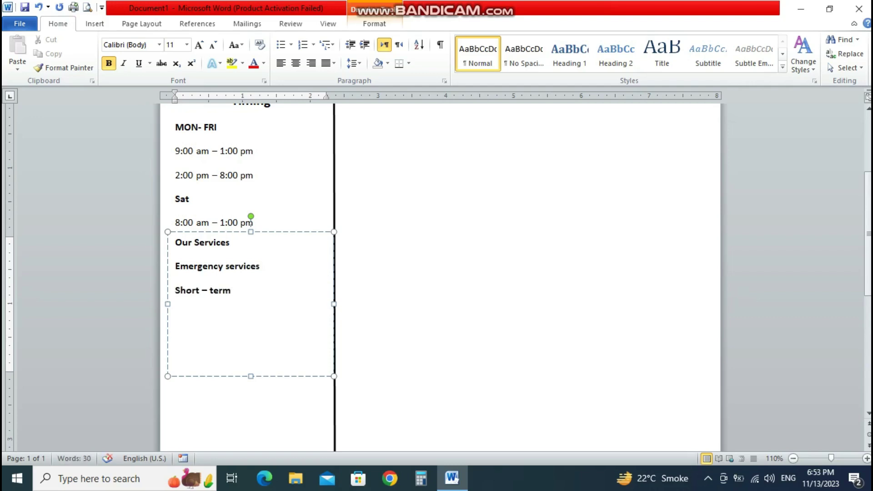
type("hospitalizatio")
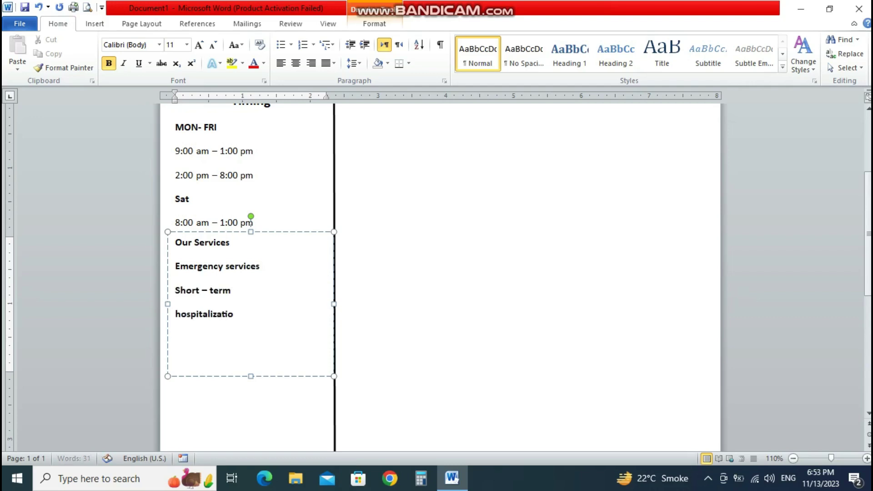
type("n ")
type("x- ray")
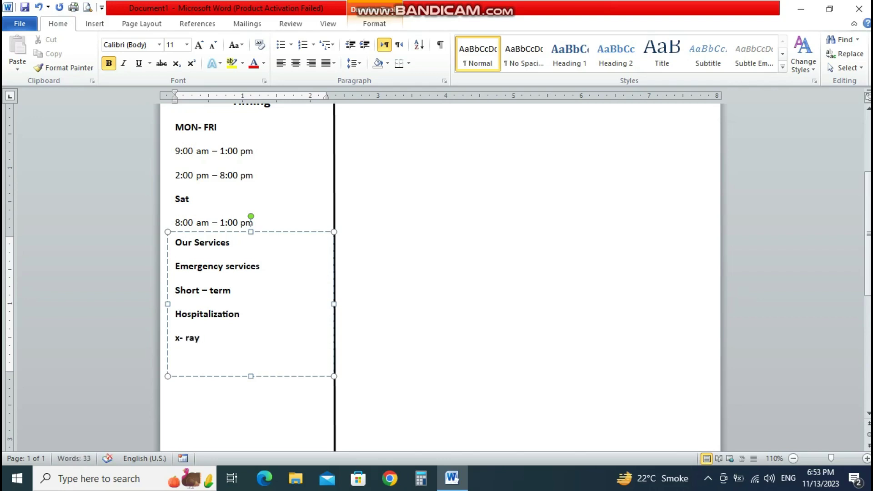
type("radiology")
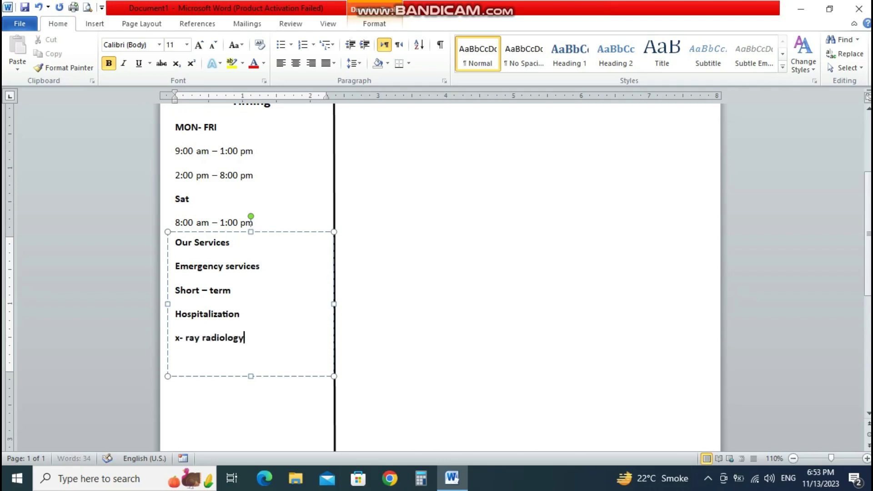
type("service")
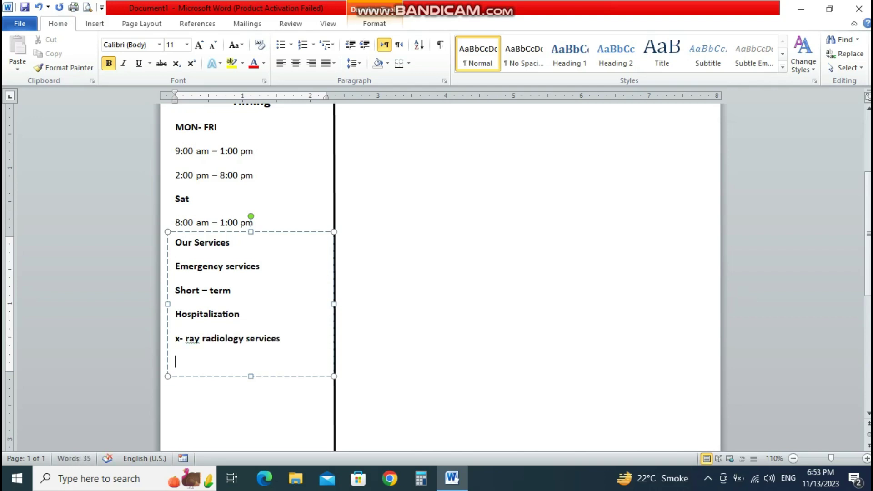
type("s")
key("BackSpace")
key("BackSpace")
key("BackSpace")
key("Return")
type("b")
type("Blood servi")
type("ces")
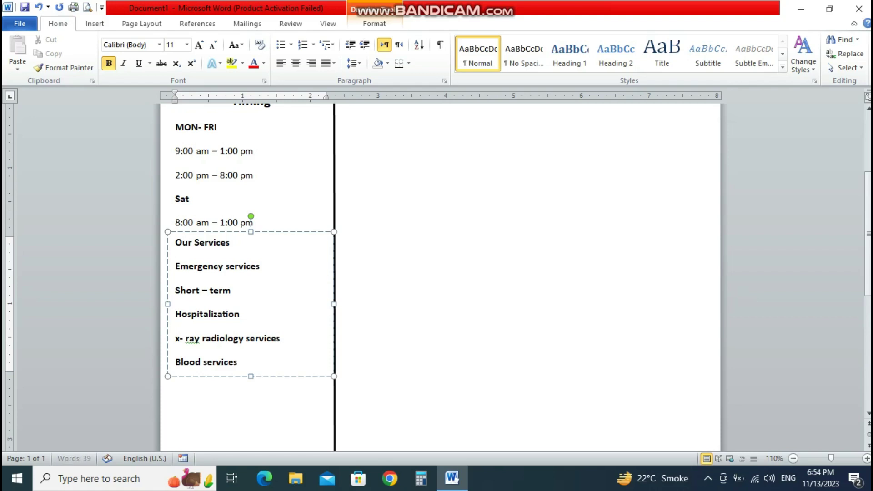
Enlarge the box, correct Labouratory to Laboratory, and bullet the service lines.
left_click_drag(249, 376, 249, 431)
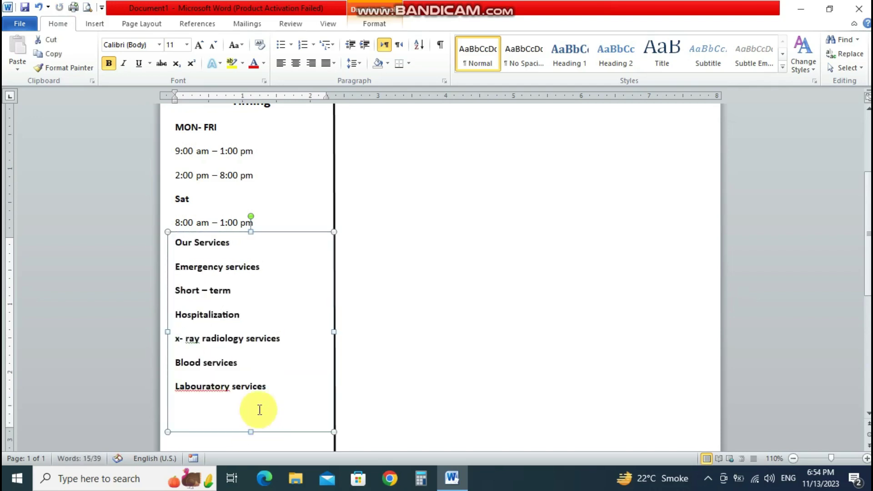
right_click(206, 386)
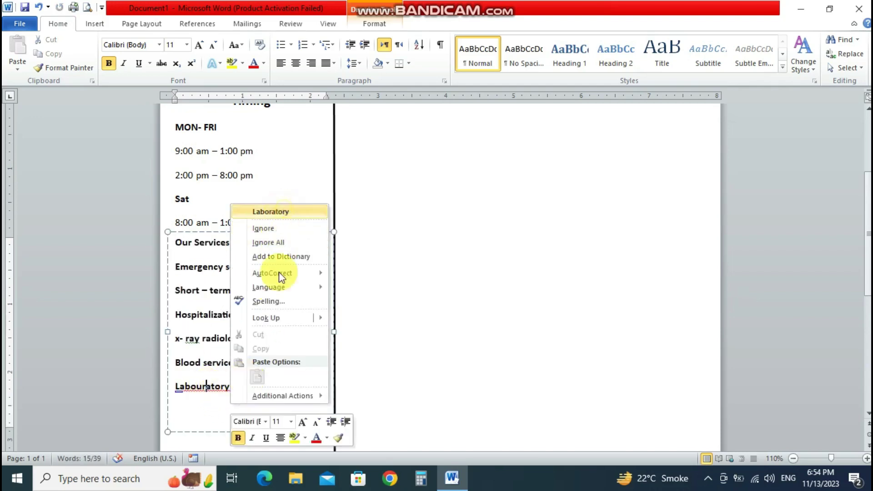
left_click(271, 211)
left_click_drag(269, 391, 176, 267)
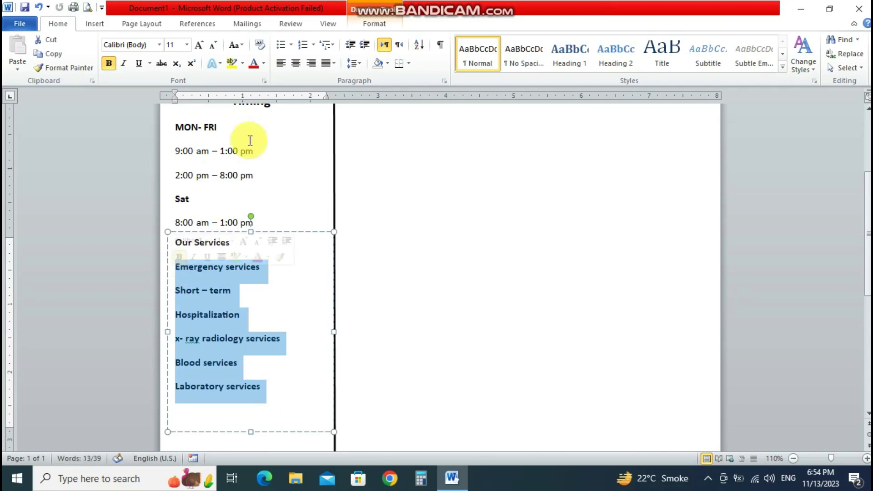
left_click(281, 44)
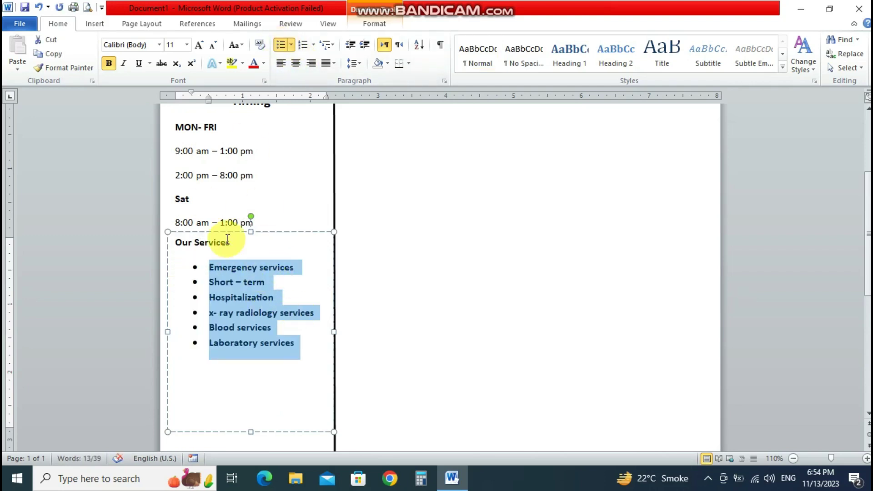
Make the Our Services heading 15 pt and centred.
left_click_drag(231, 242, 179, 244)
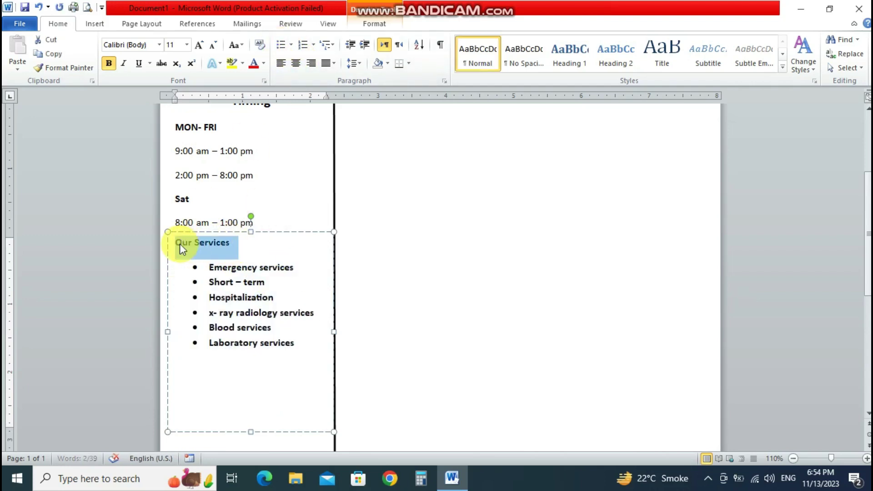
key("ctrl+bracketright")
key("ctrl+bracketright")
key("ctrl+bracketright")
left_click(296, 63)
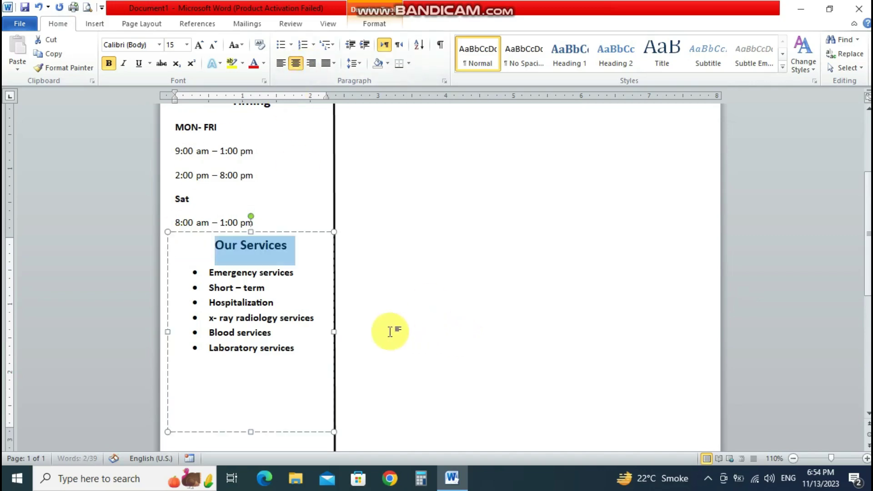
Shrink the Our Services text box to fit its list.
left_click(409, 298)
scroll(302, 326, "up", 5)
scroll(357, 267, "up", 3)
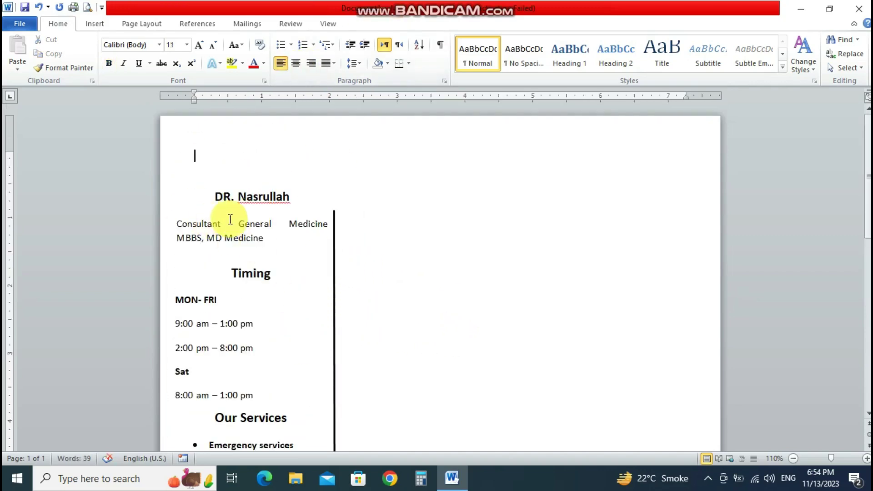
scroll(245, 236, "down", 3)
scroll(255, 237, "up", 3)
scroll(277, 264, "down", 4)
scroll(300, 319, "down", 8)
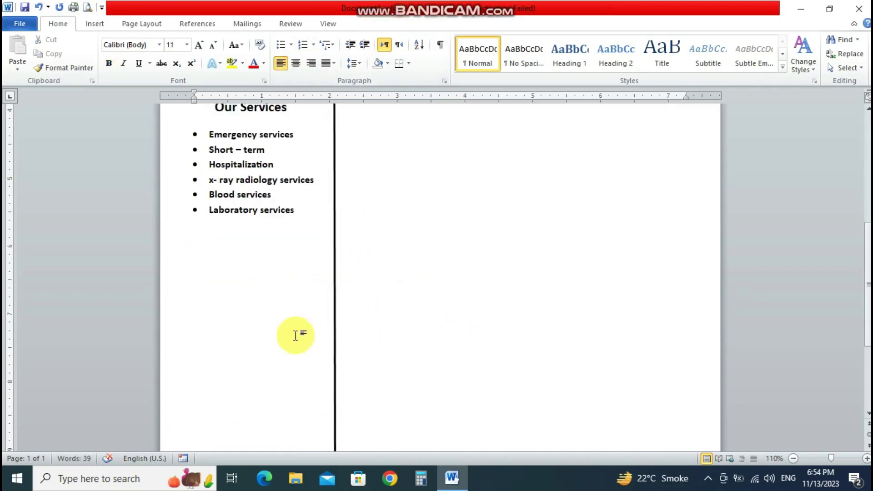
scroll(242, 230, "down", 3)
scroll(241, 228, "up", 3)
left_click(241, 228)
mouse_move(251, 294)
left_mouse_down()
mouse_move(251, 232)
mouse_move(262, 302)
left_mouse_up()
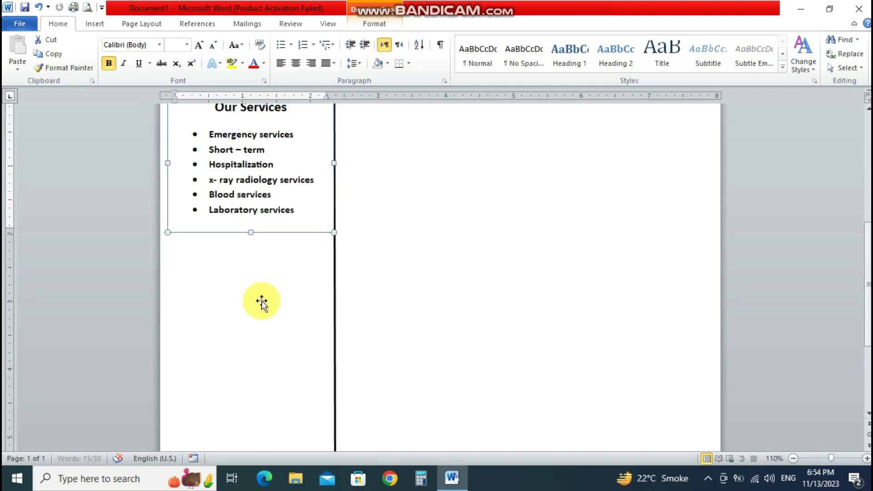
Move the Timing box further down the page.
scroll(318, 296, "up", 3)
scroll(269, 256, "up", 10)
scroll(242, 253, "down", 4)
left_click(242, 254)
scroll(281, 284, "down", 1)
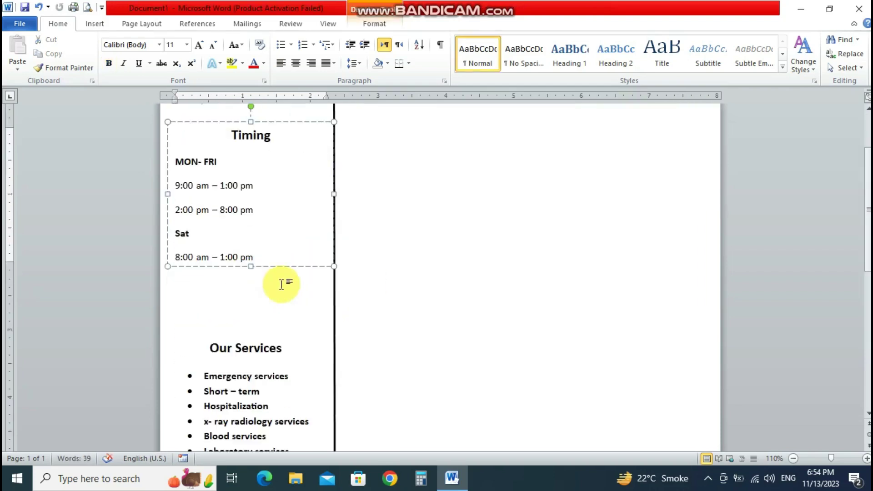
left_click_drag(259, 268, 260, 319)
Move the doctor's name box lower to space out the column.
scroll(363, 283, "up", 3)
scroll(346, 269, "up", 3)
left_click(262, 252)
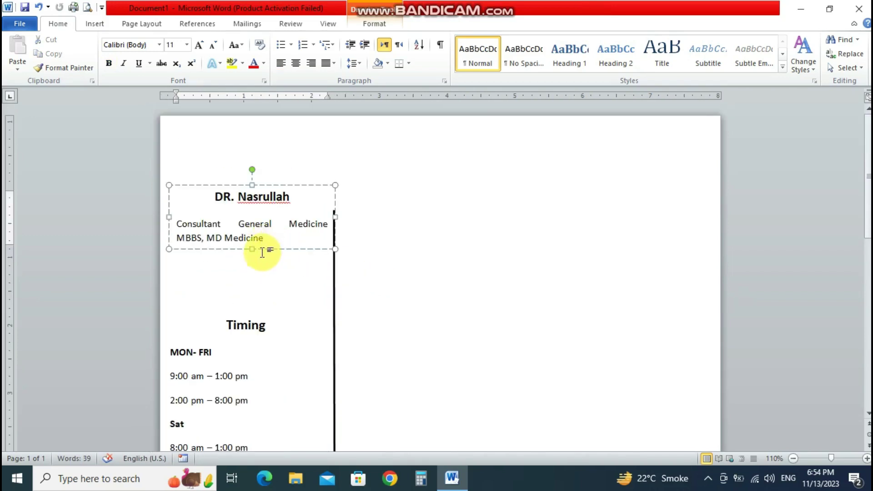
left_click_drag(262, 252, 259, 304)
left_click(446, 293)
scroll(446, 293, "down", 2)
scroll(323, 273, "down", 1)
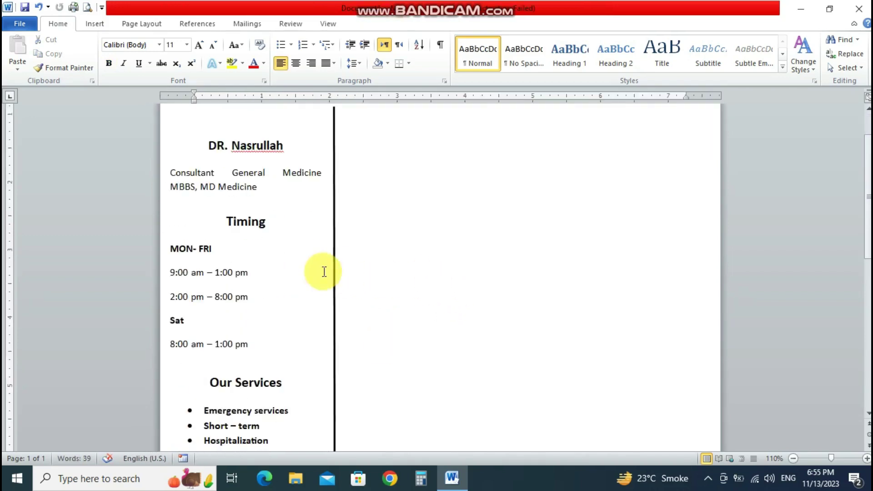
scroll(312, 282, "down", 3)
scroll(312, 278, "up", 3)
scroll(341, 240, "down", 2)
scroll(314, 267, "down", 4)
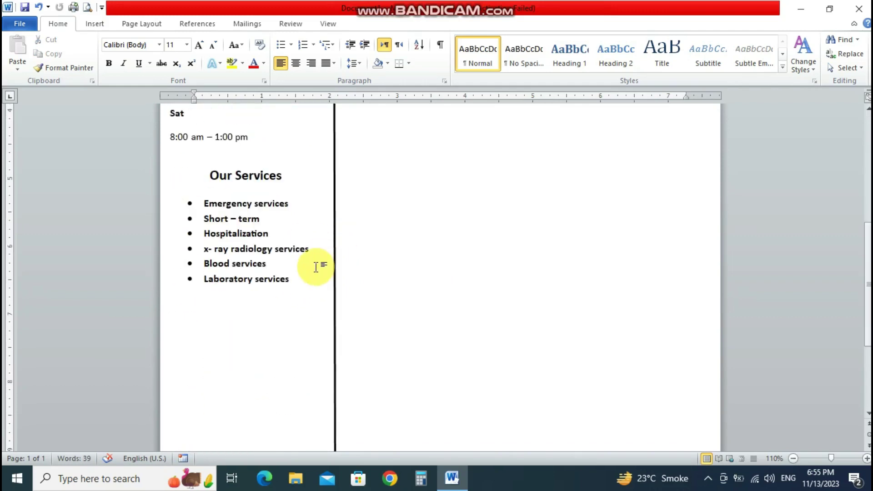
scroll(313, 267, "down", 2)
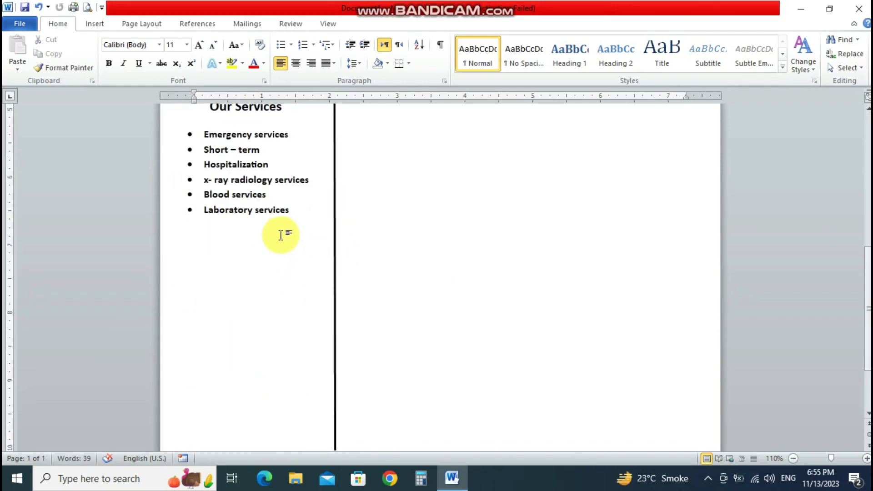
left_click(258, 232)
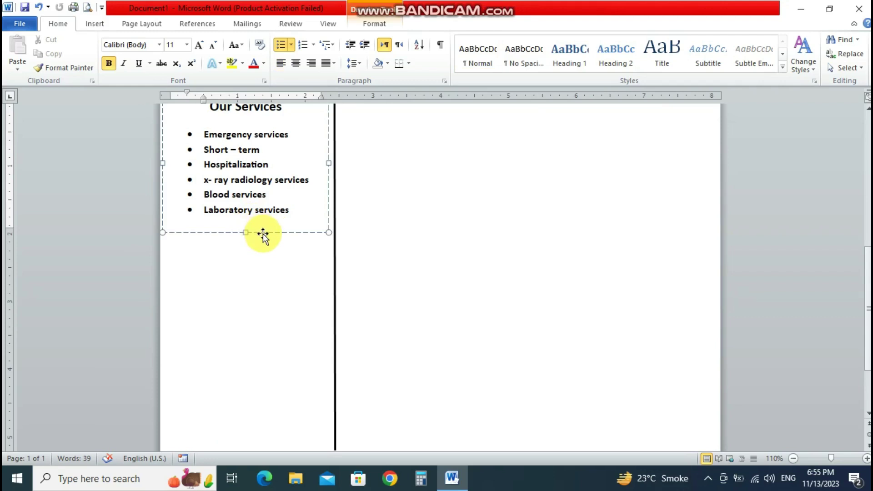
Copy the Our Services box below the list and retype its heading as 'Contact'.
left_click_drag(268, 236, 265, 382)
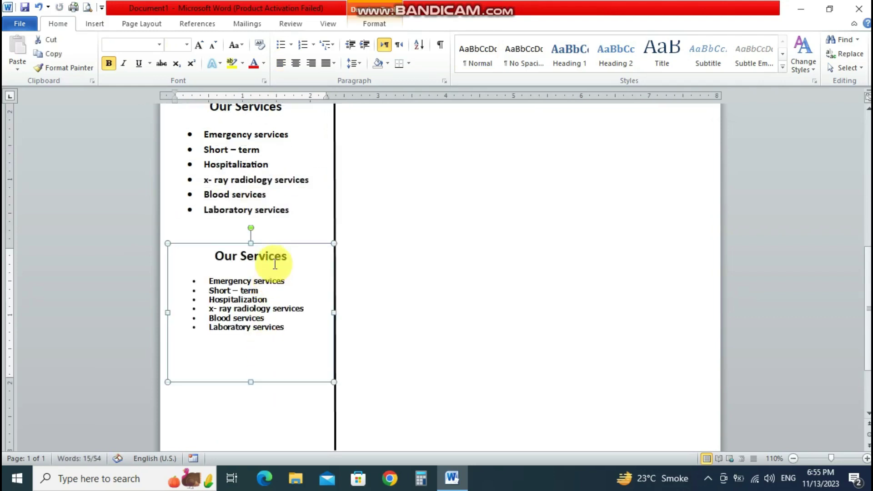
left_click_drag(287, 256, 222, 256)
key("Delete")
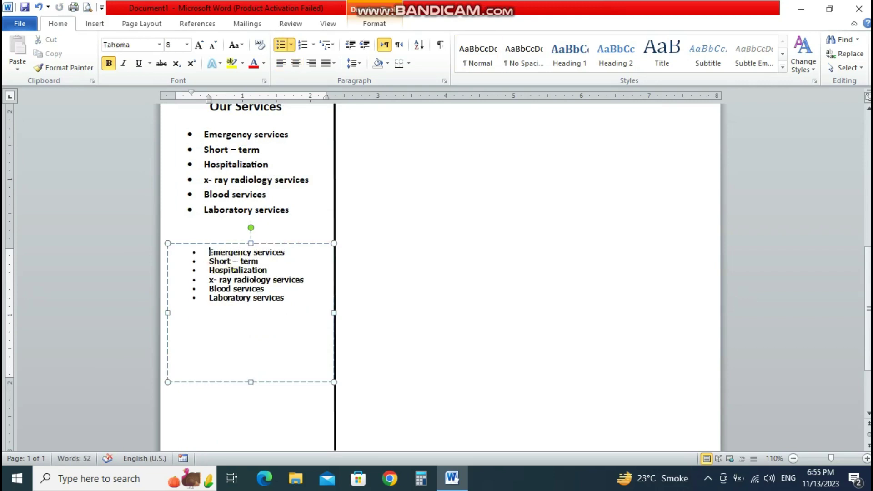
type("co")
key("BackSpace")
key("BackSpace")
key("BackSpace")
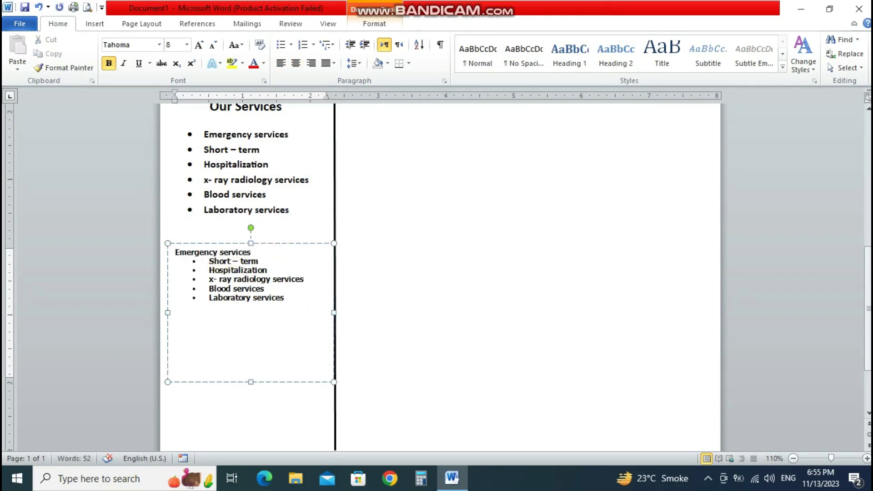
key("ctrl+z")
key("ctrl+z")
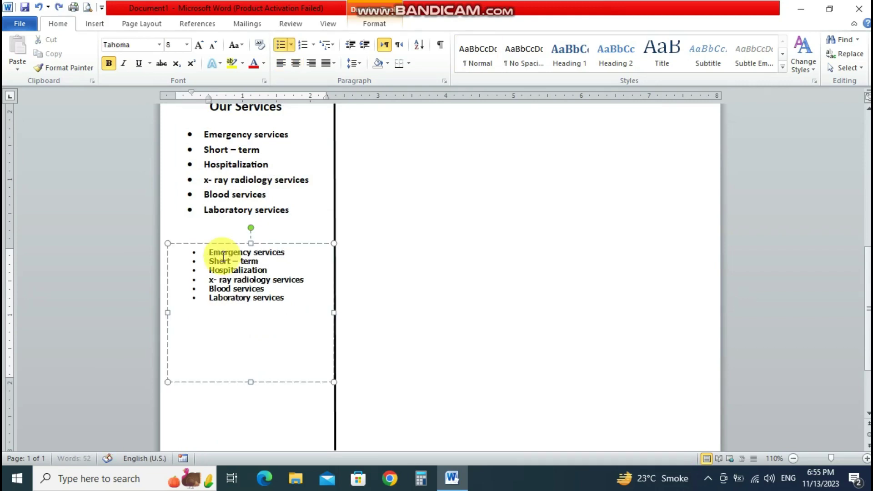
key("ctrl+z")
key("ctrl+y")
key("ctrl+y")
type("ntact")
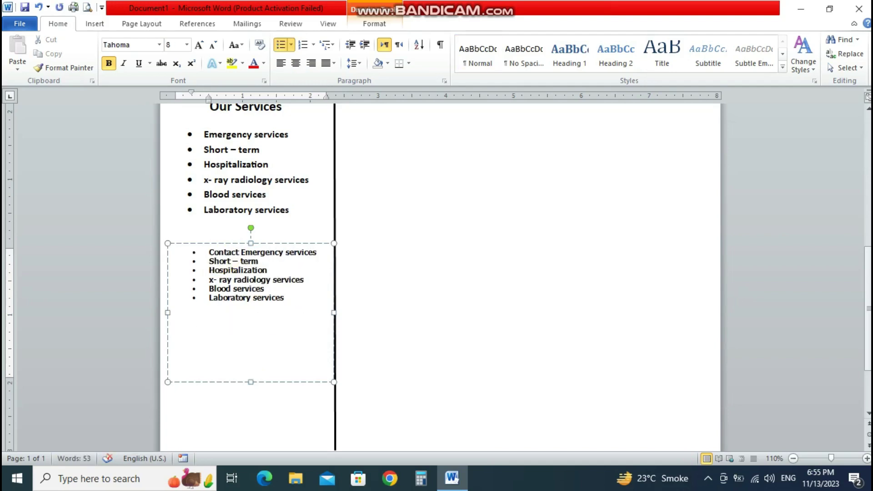
key("Return")
Remove the bullets, make Contact 14 pt and centred, and delete the copied service lines.
left_click_drag(273, 306, 196, 250)
left_click(281, 44)
left_click(231, 299)
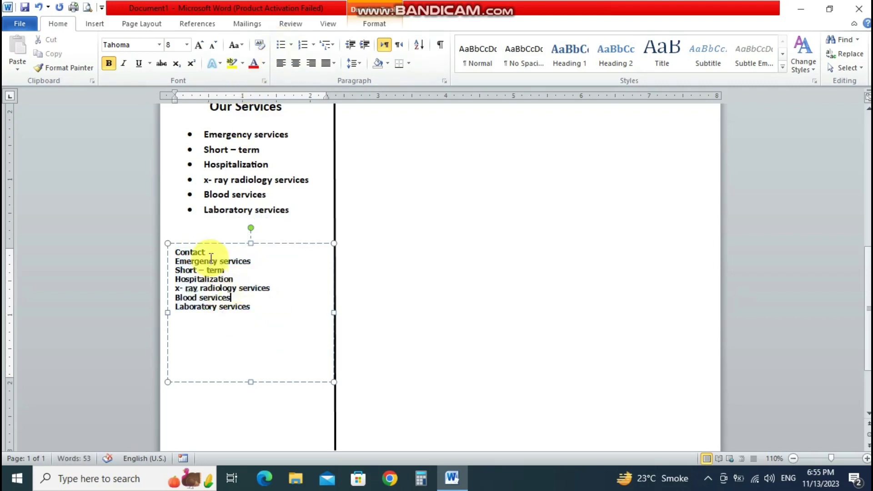
left_click(210, 252)
key("Return")
left_click_drag(211, 252, 168, 253)
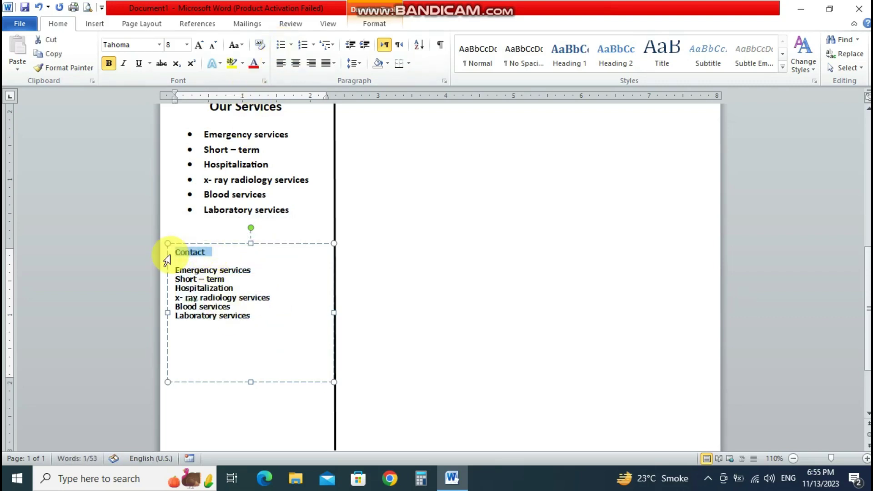
key("ctrl+shift+period")
key("ctrl+shift+period")
key("ctrl+shift+period")
key("ctrl+shift+period")
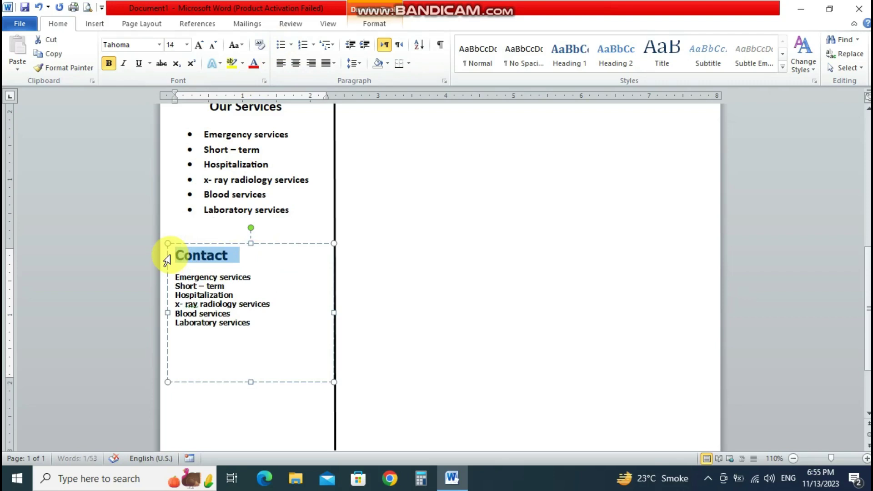
left_click(295, 63)
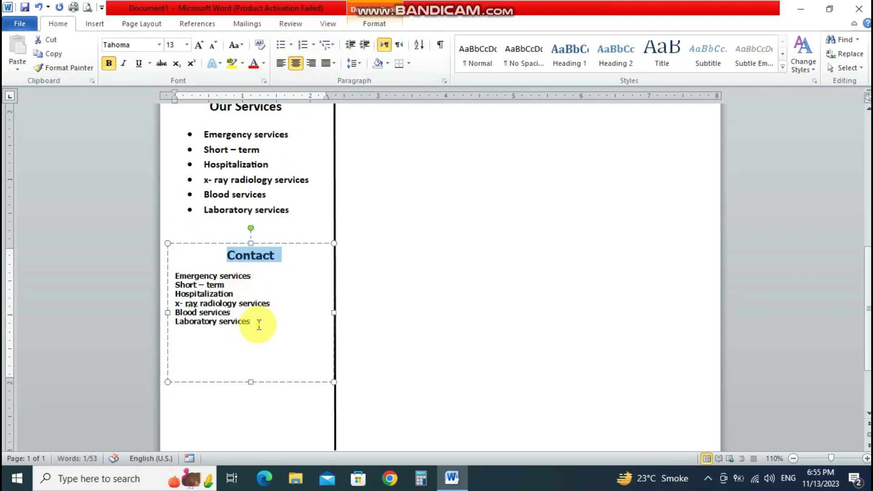
left_click(259, 325)
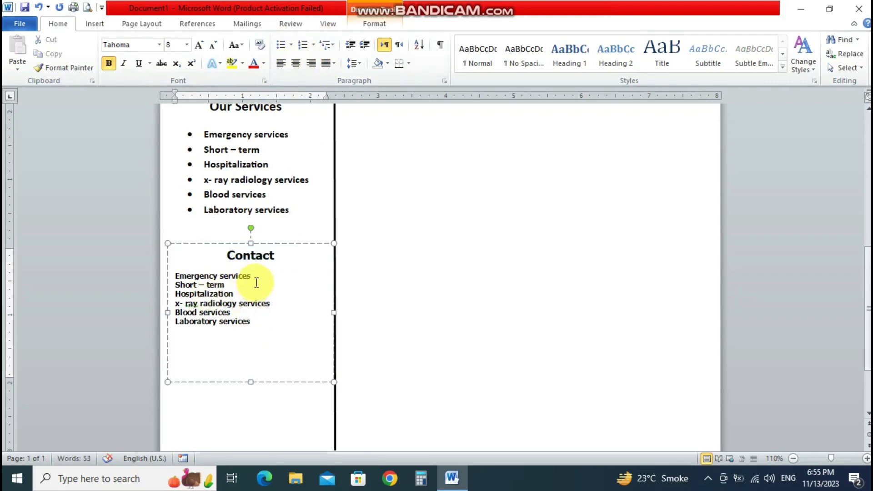
left_click_drag(254, 322, 175, 278)
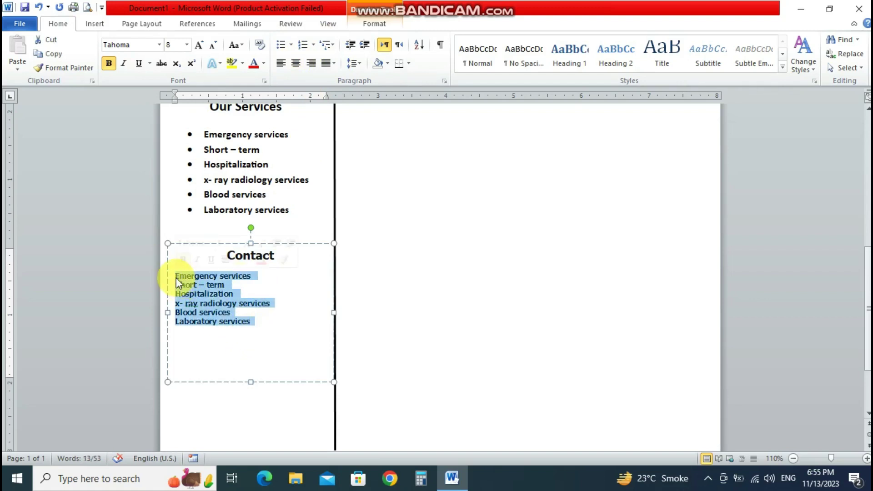
key("Delete")
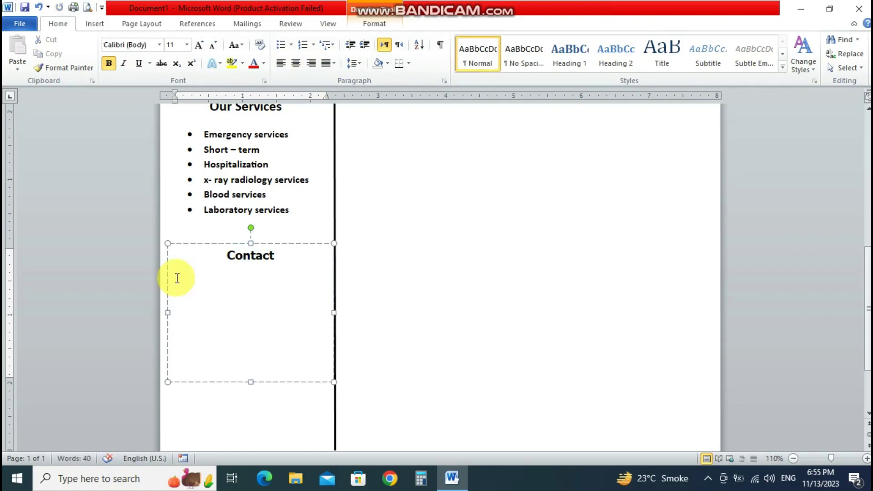
Type the phone number plus the Call Appointment and Emergency numbers under Contact.
type("P")
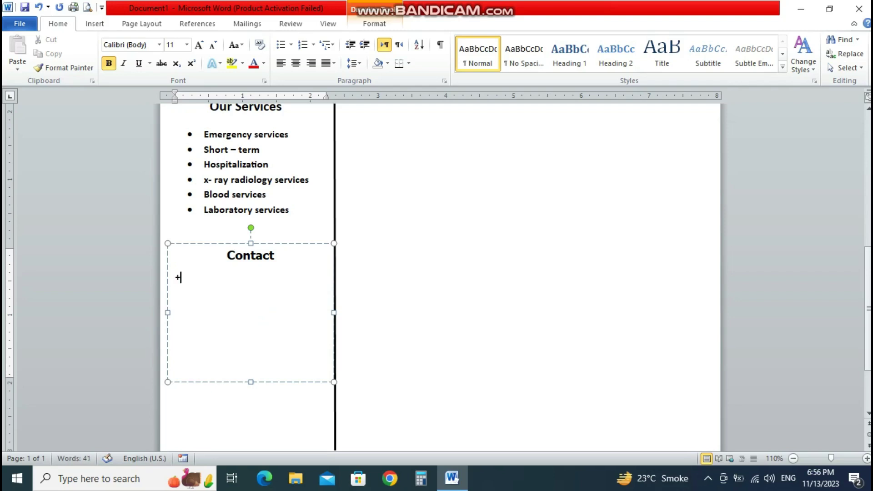
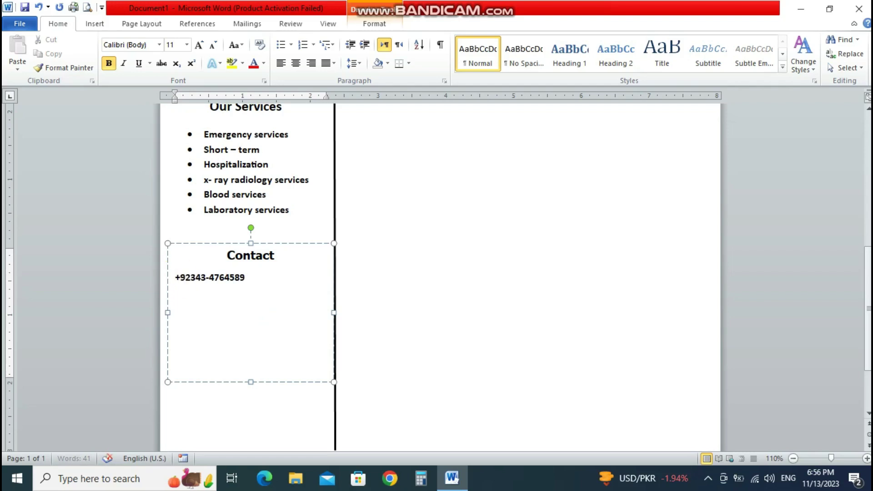
type(" Application")
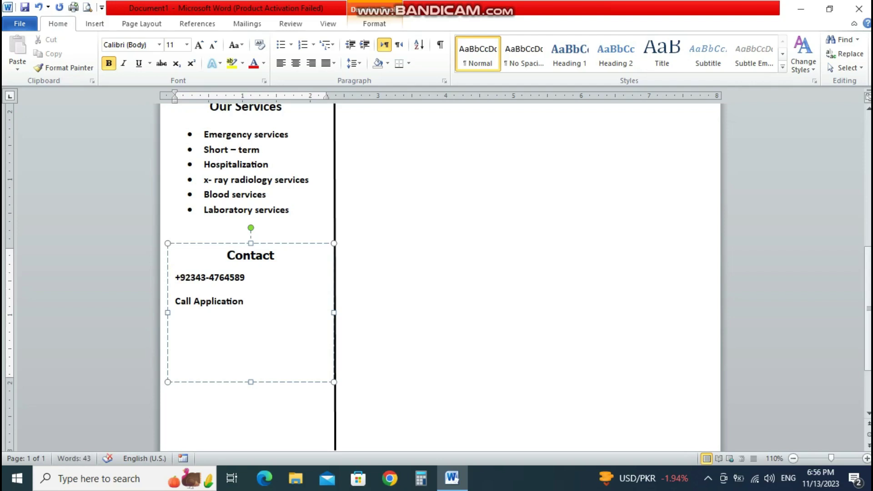
key("BackSpace")
key("BackSpace")
key("BackSpace")
key("BackSpace")
key("BackSpace")
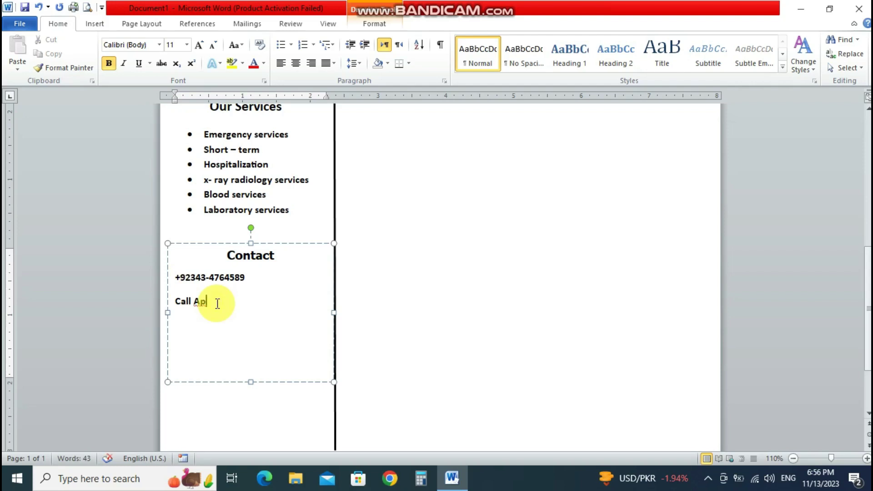
type("pointment:")
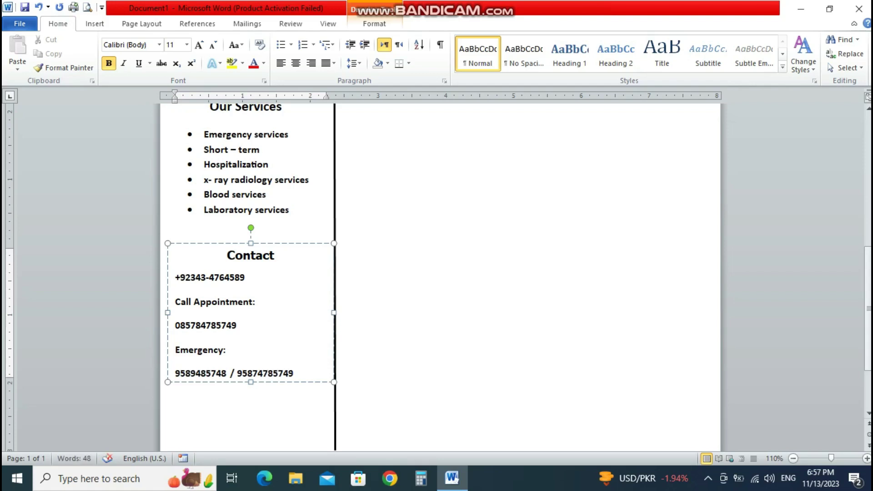
Enlarge the Contact box and add a Mail line with the e-mail address.
left_click_drag(251, 383, 250, 436)
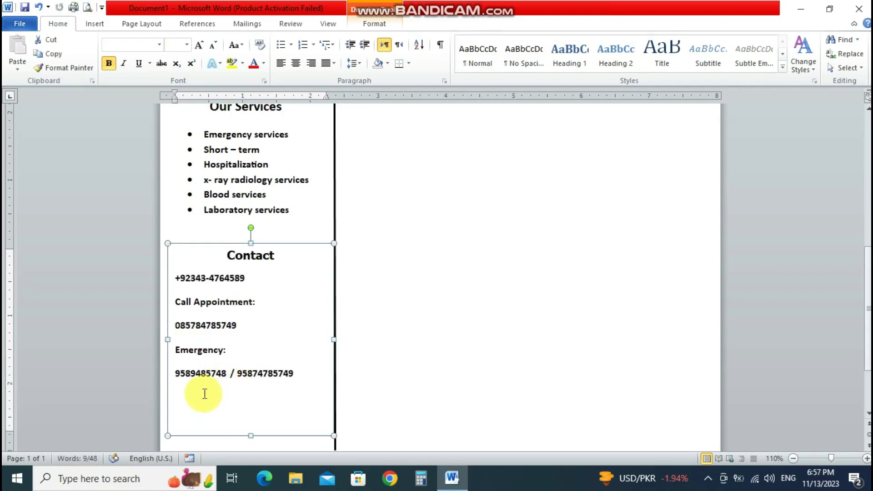
left_click(205, 394)
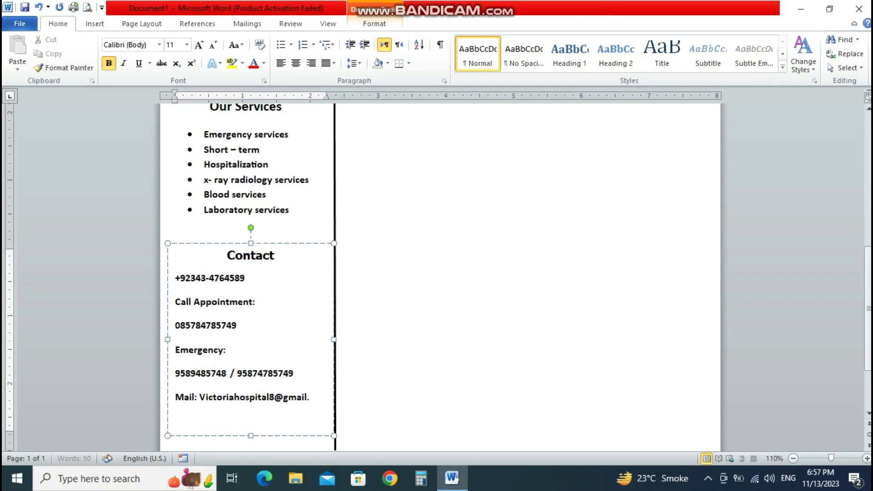
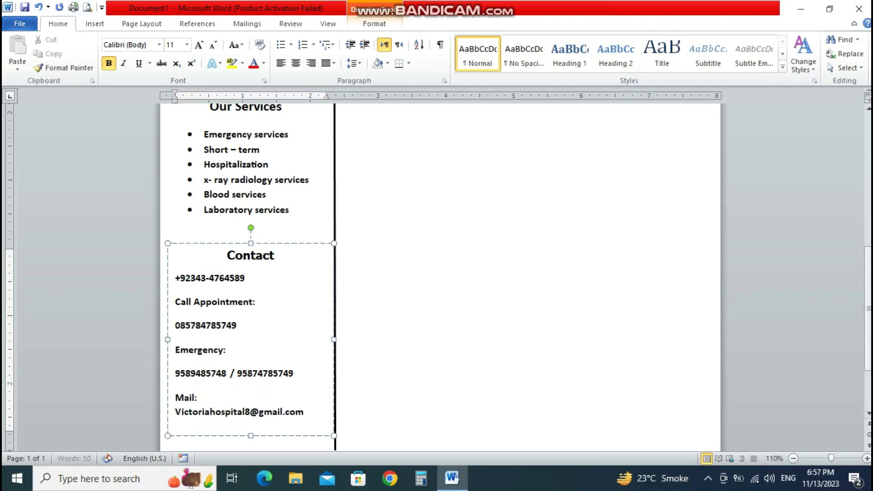
scroll(200, 386, "down", 3)
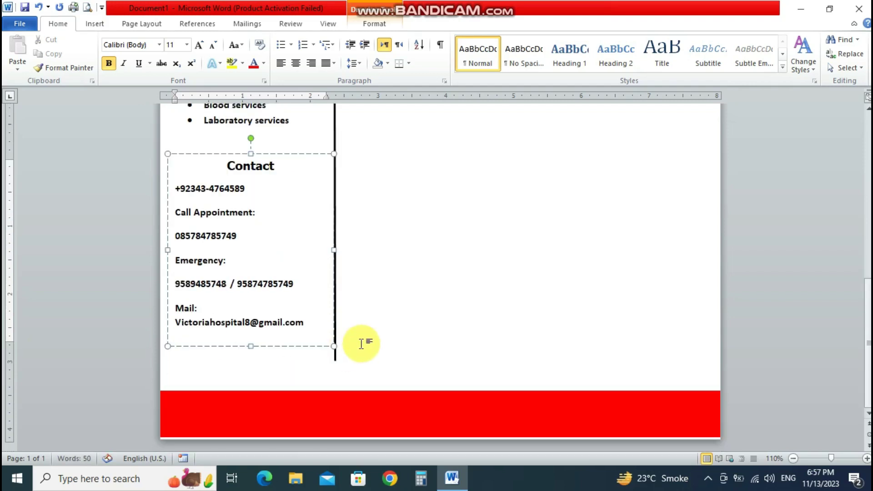
Unbold the contact details, keeping only the Mail, Emergency and Call Appointment labels bold.
left_click(281, 320)
left_click_drag(309, 337, 171, 193)
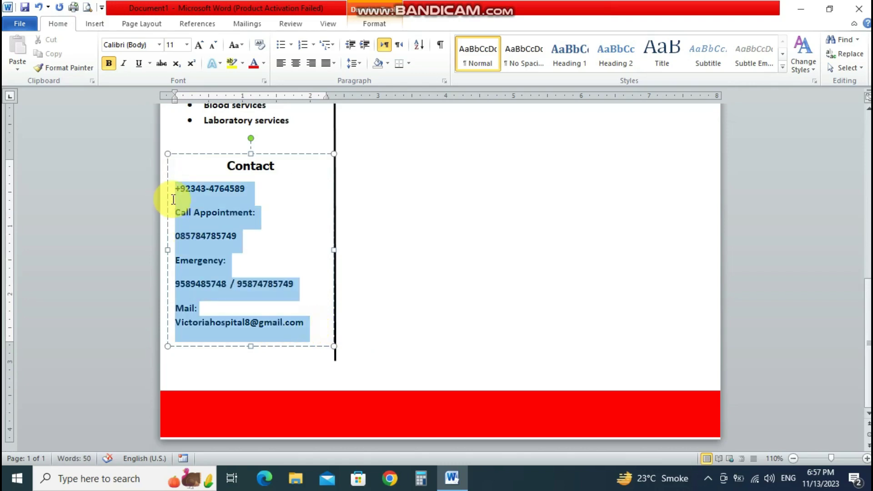
key("ctrl+b")
left_click(228, 238)
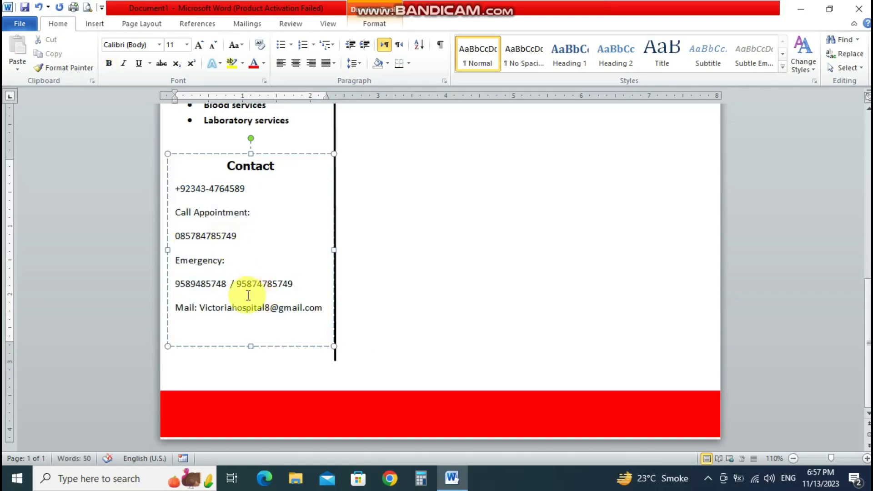
left_click_drag(175, 304, 200, 341)
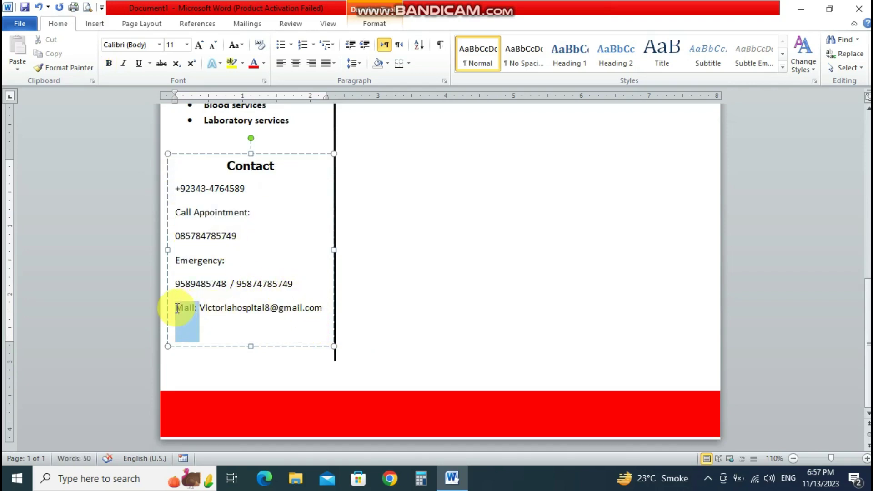
key("ctrl+b")
left_click_drag(176, 259, 172, 268)
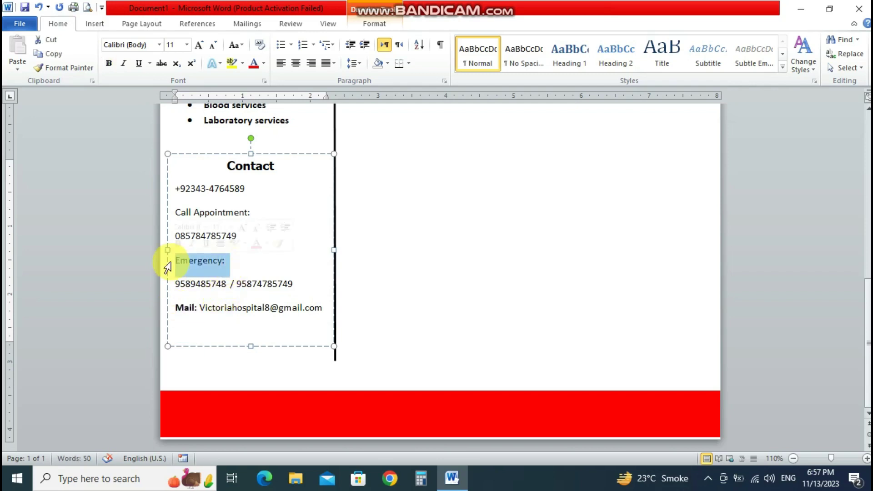
key("ctrl+b")
left_click_drag(257, 213, 181, 213)
key("ctrl+b")
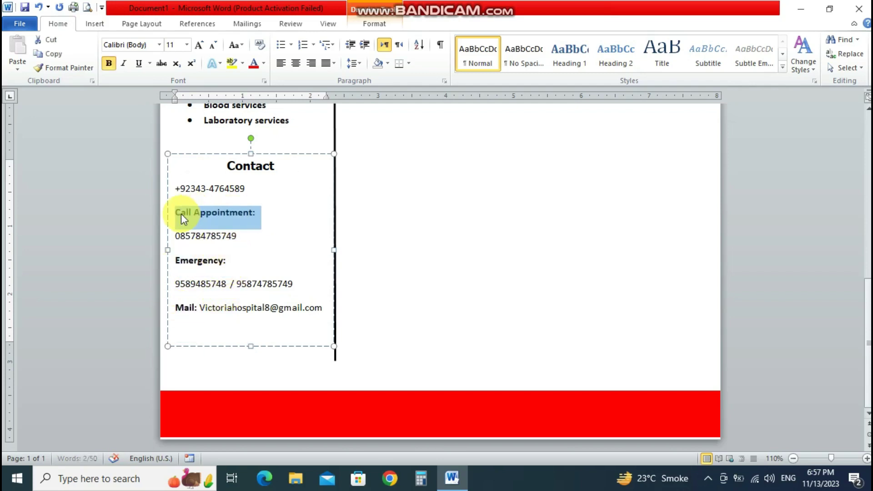
left_click(237, 236)
Set the contact details in Times New Roman.
left_click_drag(269, 332, 174, 188)
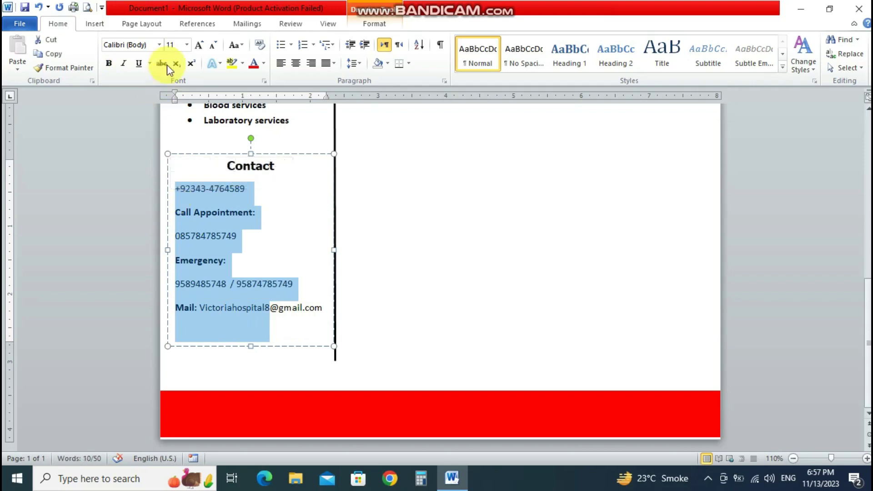
left_click(159, 44)
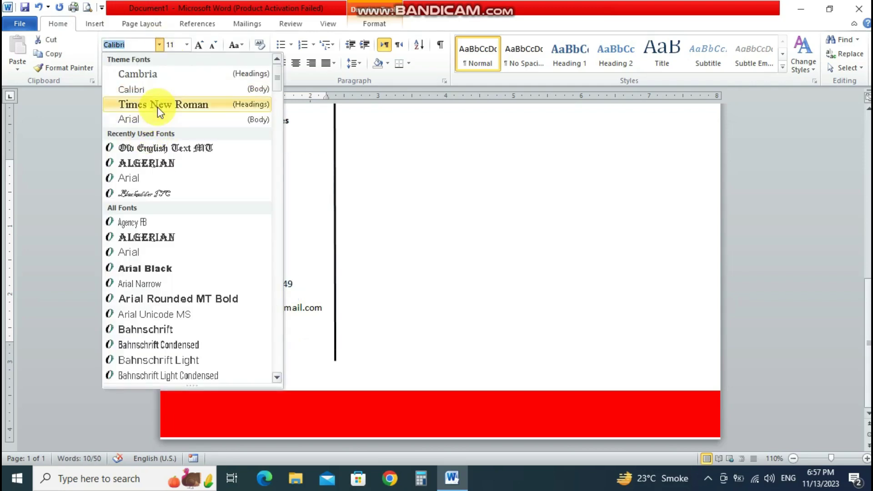
left_click(157, 107)
left_click(278, 237)
scroll(279, 238, "up", 3)
scroll(279, 246, "up", 3)
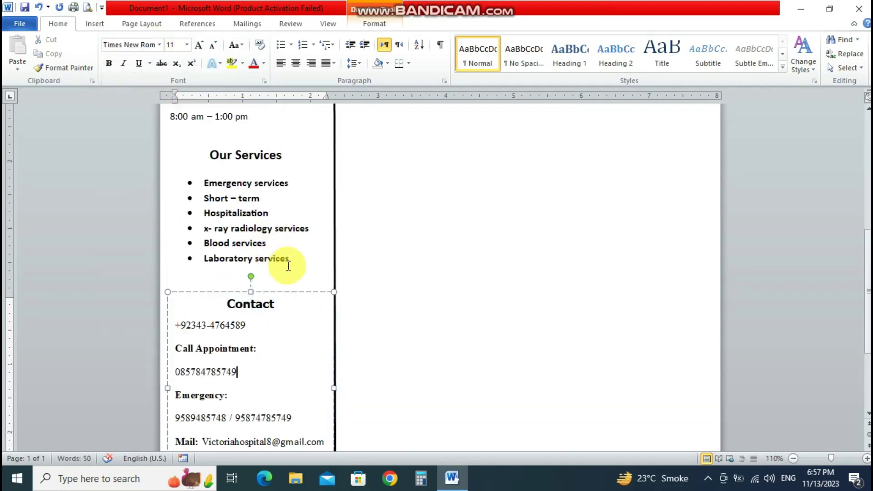
Set the Our Services heading and list in Times New Roman.
left_click(296, 258)
left_click_drag(296, 258, 200, 157)
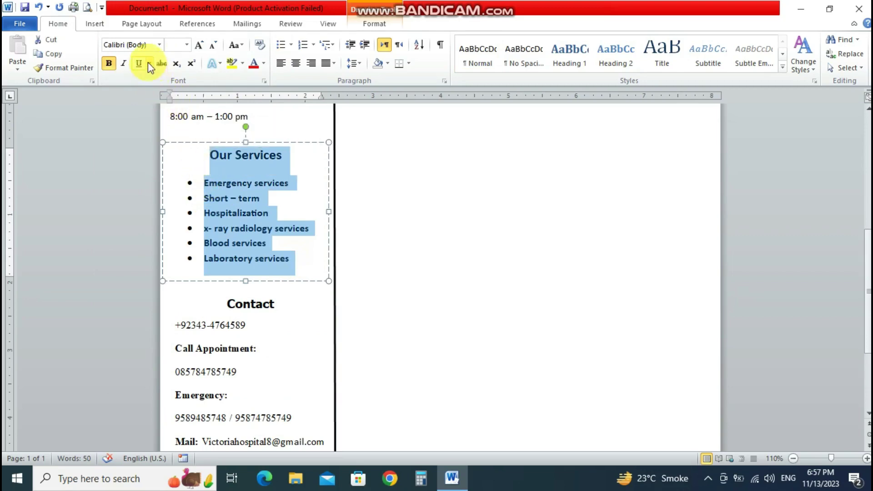
left_click(160, 44)
left_click(136, 105)
left_click(230, 242)
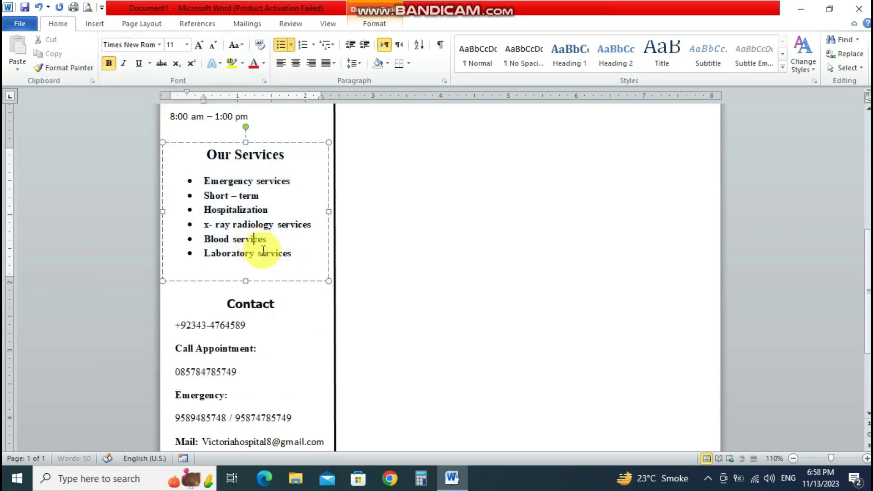
scroll(282, 308, "up", 3)
scroll(281, 308, "up", 3)
Centre the Timing hours and set them in Times New Roman.
left_click_drag(259, 289, 192, 150)
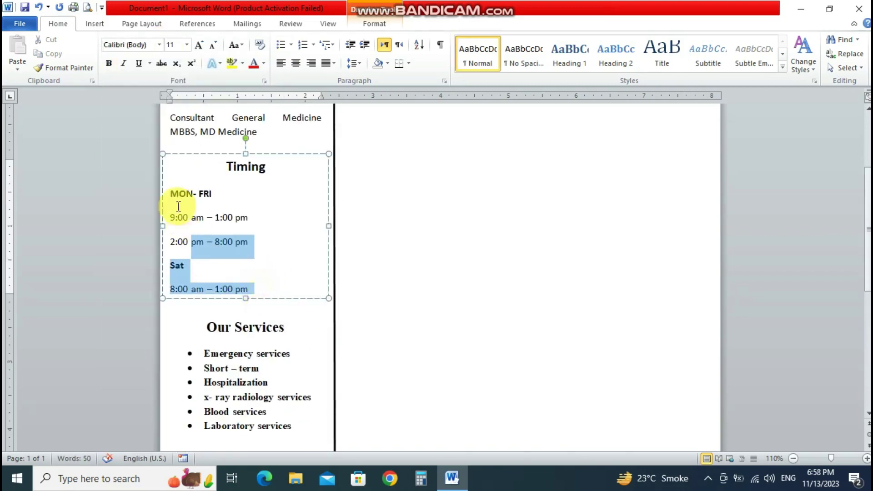
left_click(296, 63)
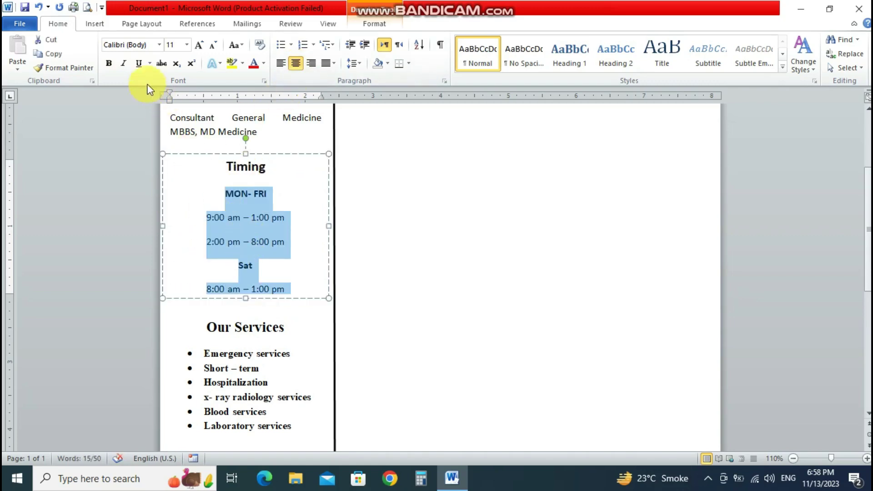
left_click(159, 44)
left_click(146, 104)
left_click(312, 207)
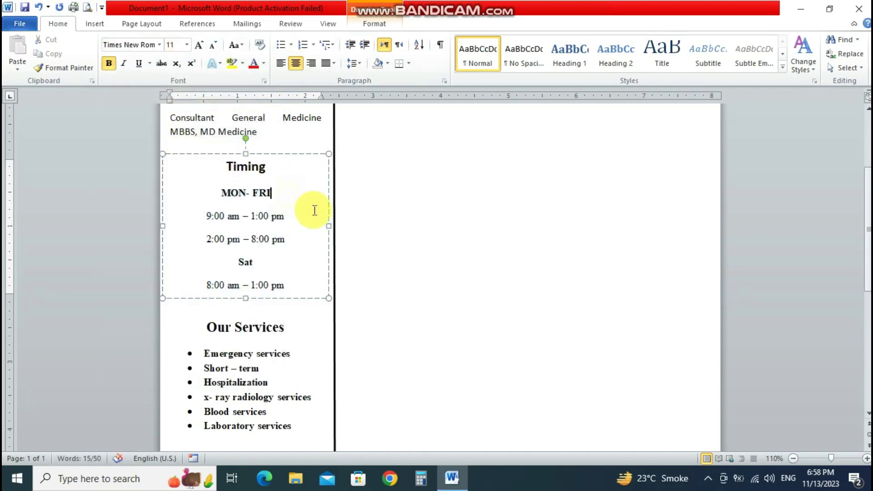
Set the doctor's name and qualification lines in Times New Roman.
scroll(271, 248, "up", 3)
mouse_move(270, 248)
left_mouse_down()
mouse_move(205, 201)
mouse_move(202, 184)
left_mouse_up()
left_click(160, 44)
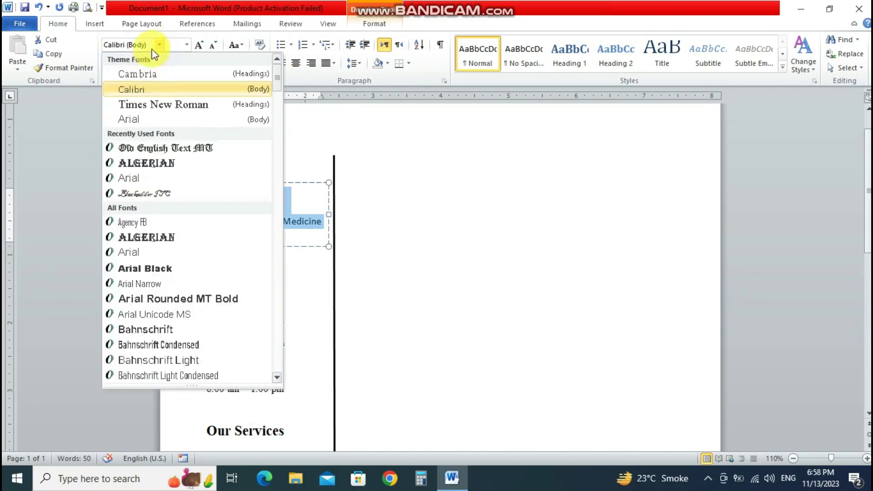
left_click(145, 105)
left_click(391, 296)
scroll(426, 268, "down", 4)
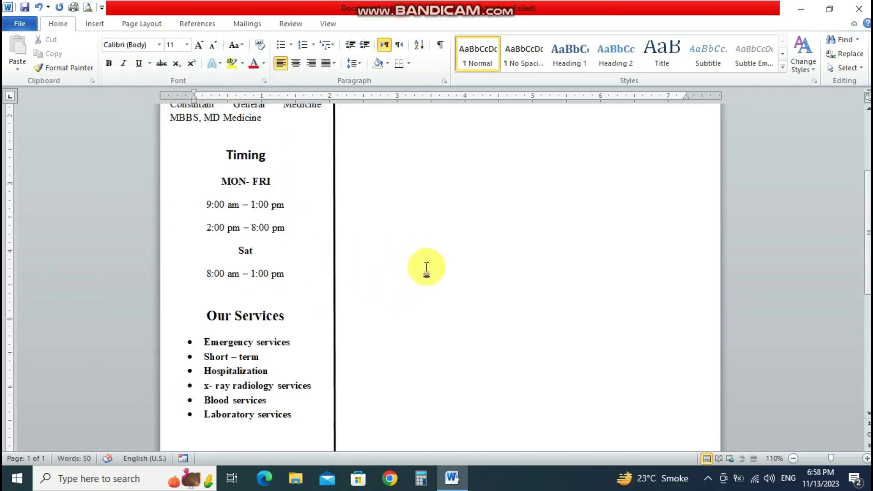
scroll(348, 294, "down", 1)
scroll(348, 294, "down", 5)
scroll(335, 292, "down", 1)
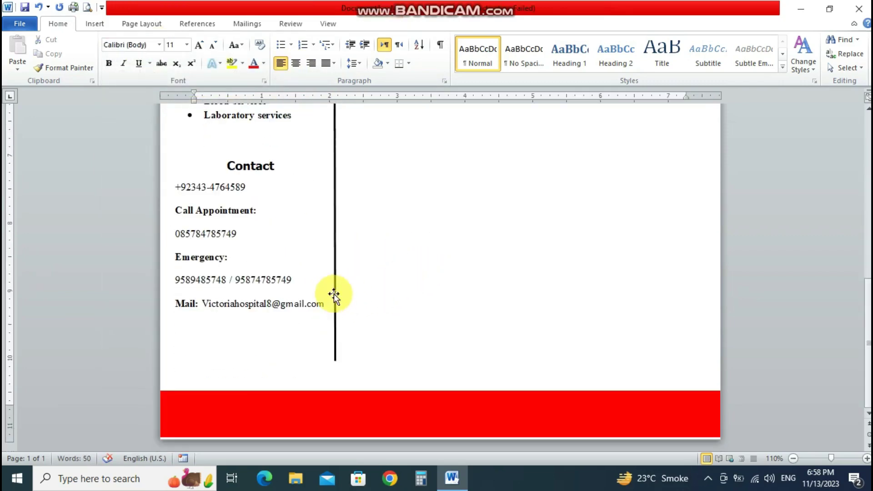
scroll(444, 304, "up", 3)
scroll(444, 303, "up", 3)
left_click(794, 458)
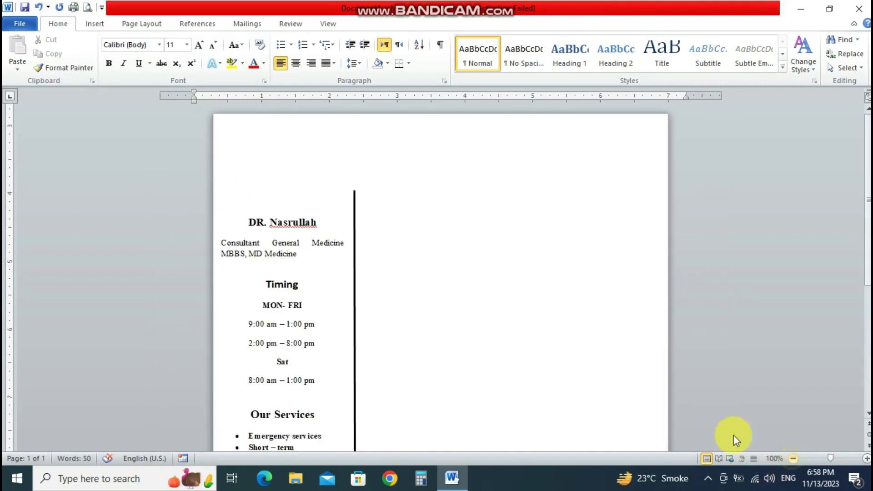
scroll(443, 341, "down", 5, "ctrl")
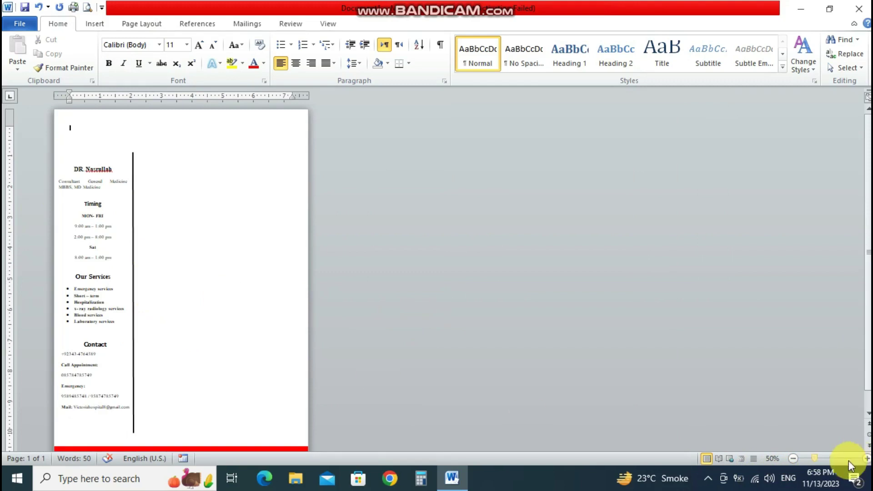
left_click(867, 458)
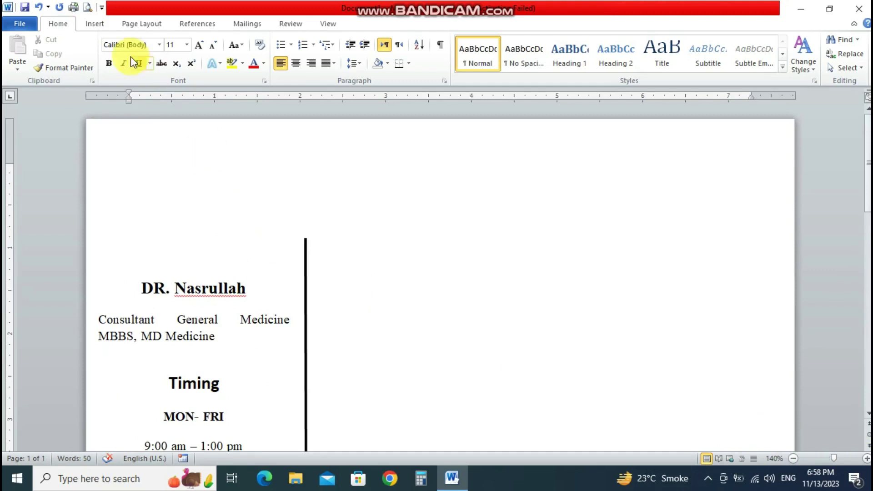
left_click(305, 287)
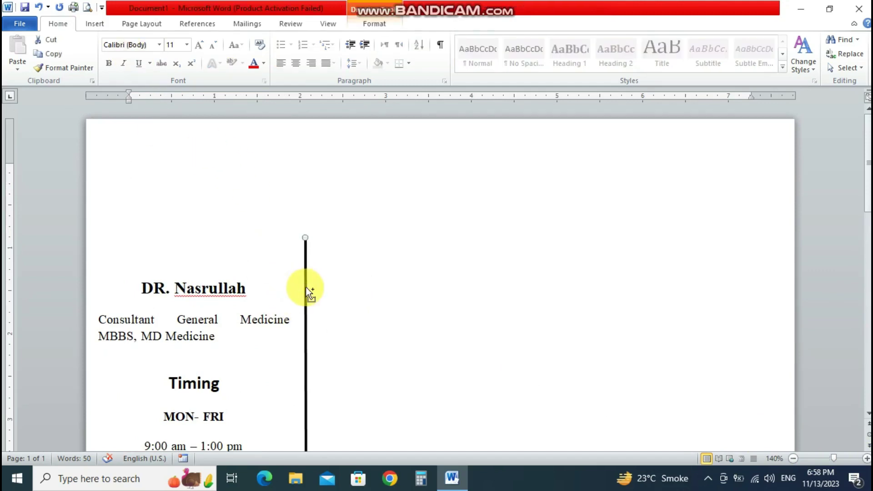
Copy the vertical divider line and drag the copy toward the top right of the page.
mouse_move(306, 288)
left_mouse_down()
mouse_move(319, 302)
mouse_move(582, 205)
left_mouse_up()
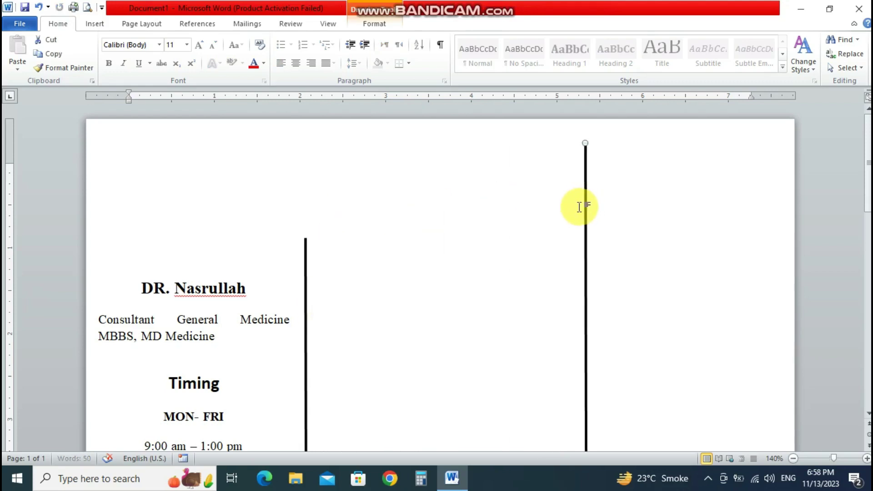
mouse_move(585, 143)
left_mouse_down()
mouse_move(134, 207)
mouse_move(299, 192)
left_mouse_up()
scroll(455, 298, "down", 5)
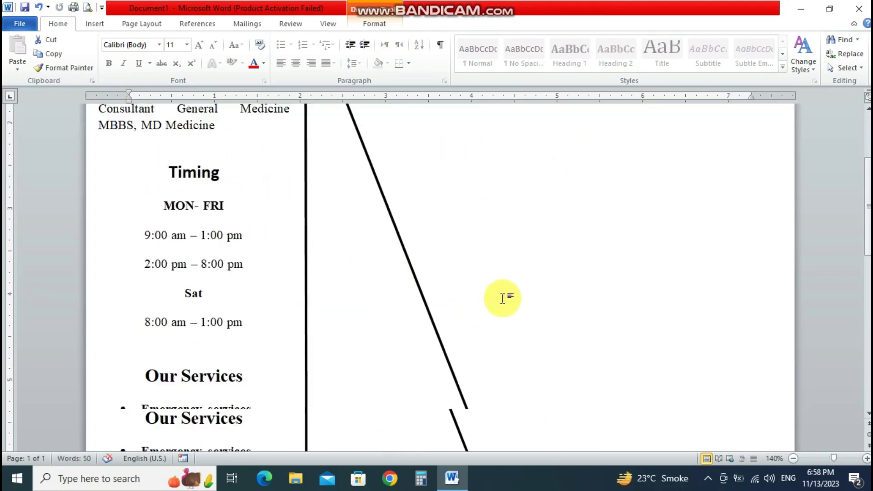
scroll(568, 345, "down", 7)
scroll(609, 364, "down", 1)
left_click_drag(585, 329, 483, 96)
scroll(516, 256, "up", 1)
scroll(490, 440, "up", 7)
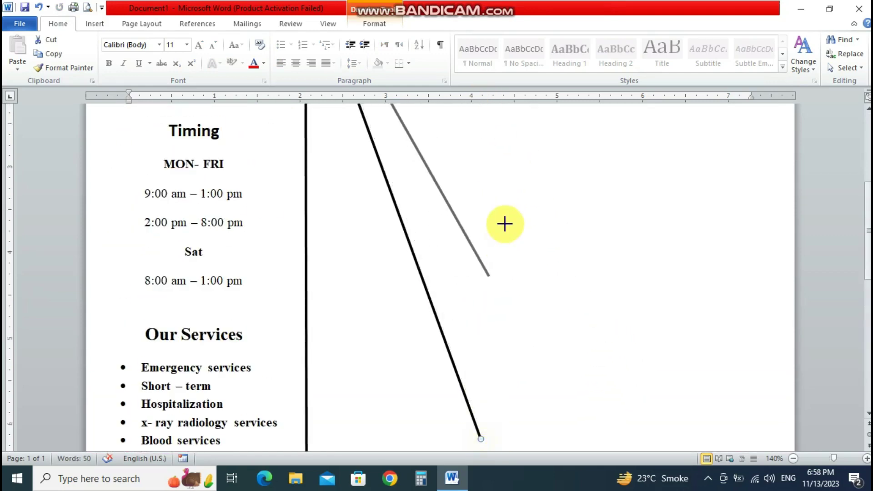
left_click_drag(483, 441, 506, 208)
scroll(523, 227, "up", 4)
mouse_move(507, 377)
left_mouse_down()
mouse_move(635, 230)
mouse_move(673, 215)
left_mouse_up()
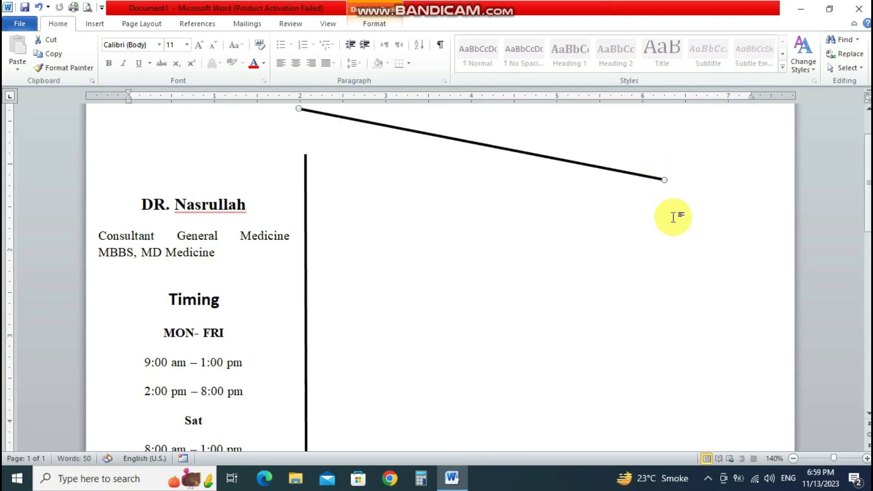
scroll(669, 236, "up", 2)
left_click(665, 261)
Level the line and run it from above the column divider to the right margin.
left_click(664, 263)
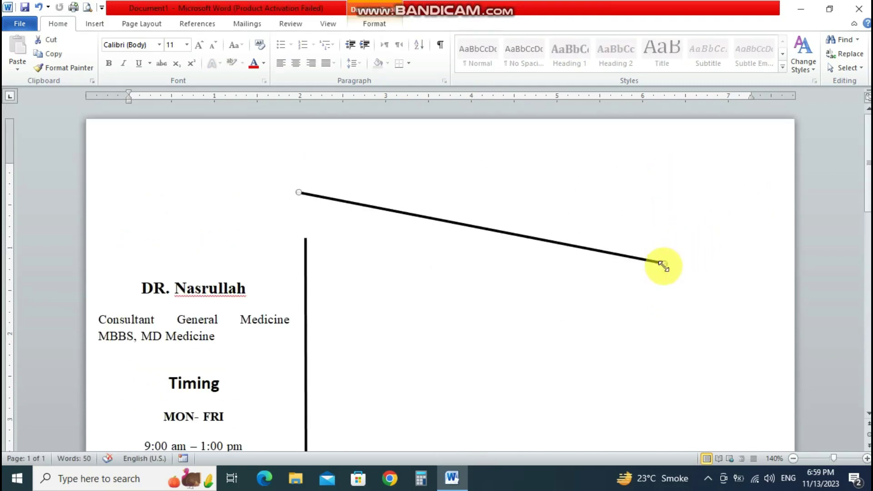
left_click_drag(664, 263, 729, 197)
mouse_move(517, 195)
left_mouse_down()
mouse_move(559, 183)
mouse_move(550, 182)
left_mouse_up()
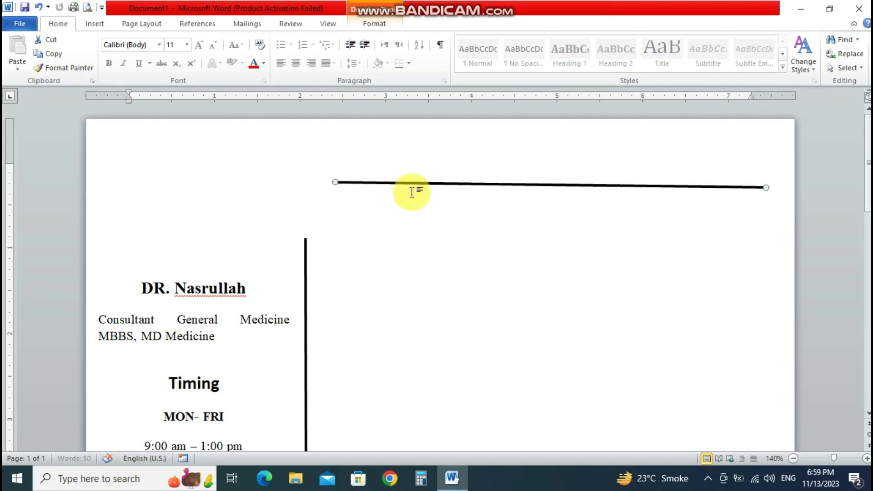
left_click_drag(335, 185, 328, 194)
left_click(530, 302)
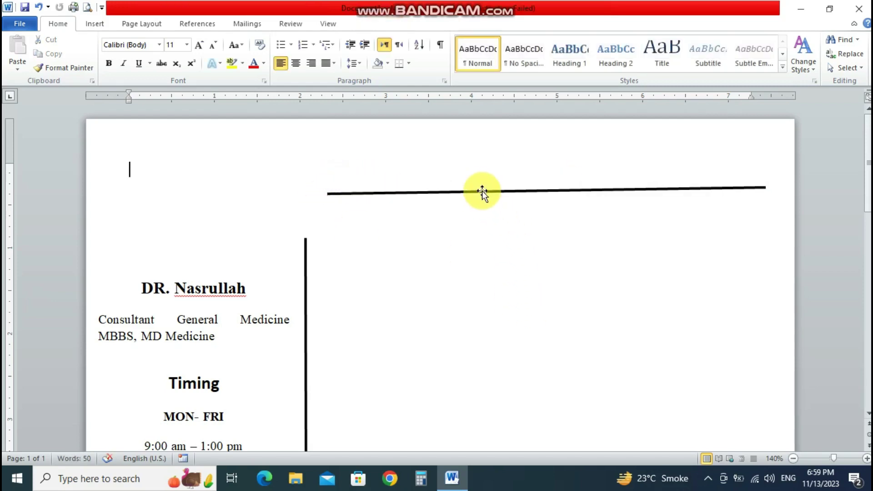
left_click_drag(483, 190, 468, 192)
left_click(483, 283)
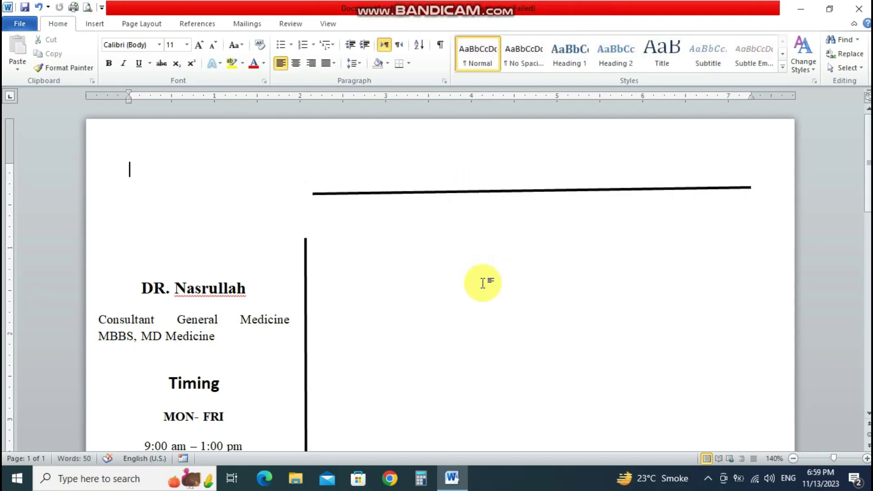
left_click(324, 194)
left_click_drag(312, 193, 312, 187)
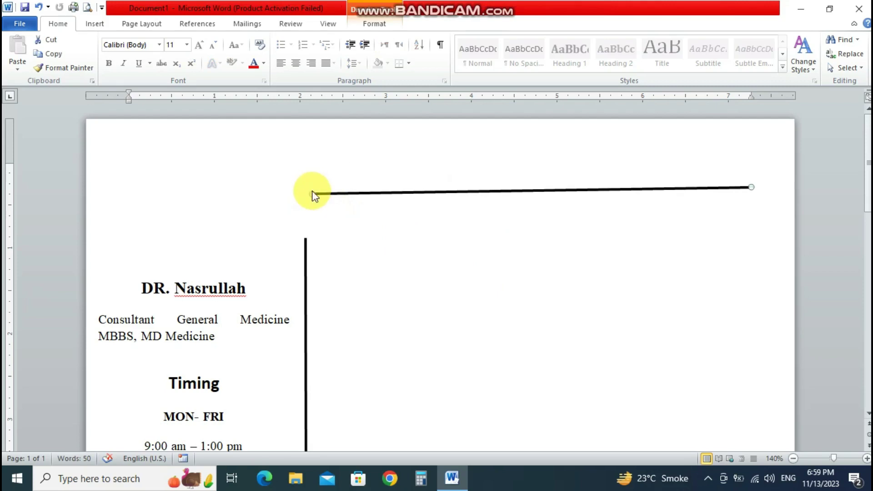
left_click(416, 253)
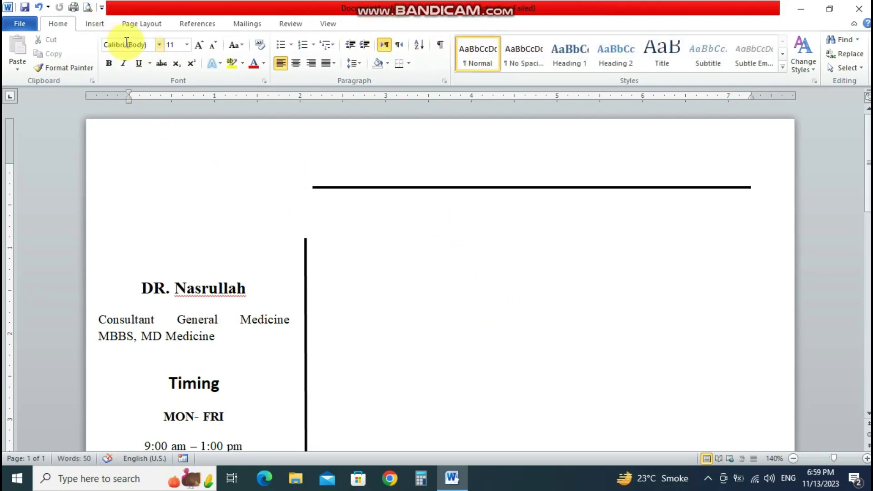
Insert a shadowed-style WordArt reading 'Victoria Hospital'.
left_click(94, 24)
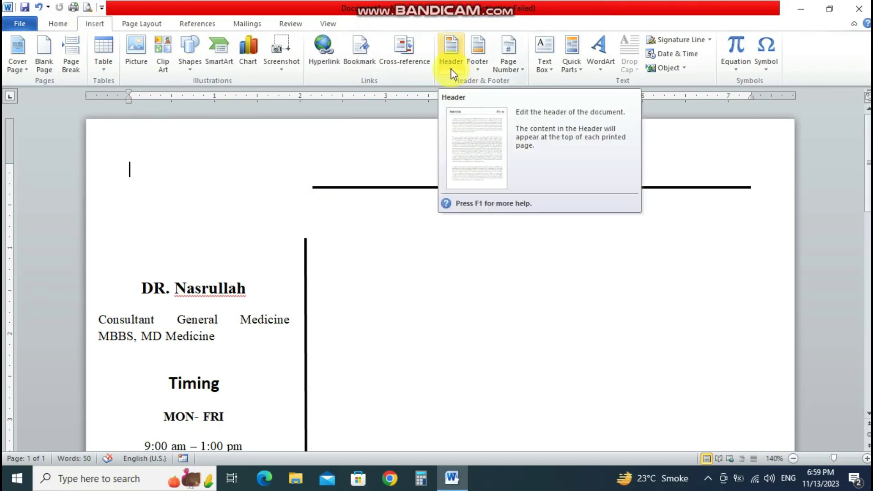
left_click(599, 50)
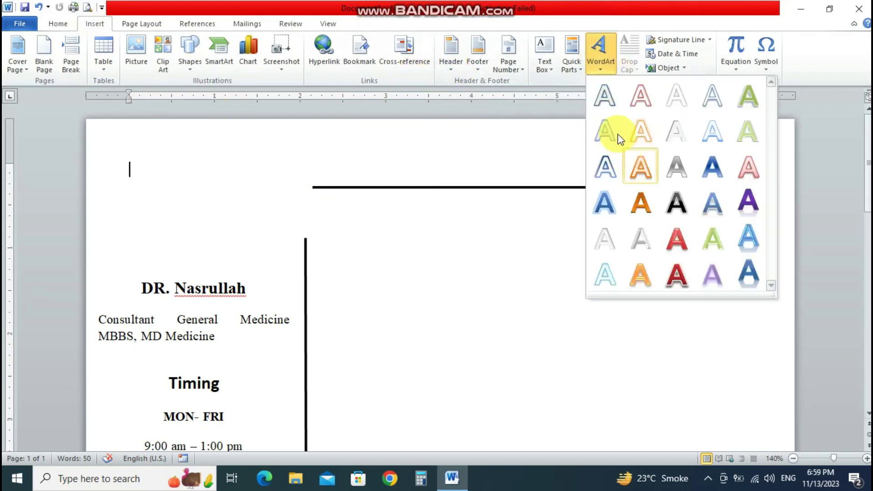
left_click(676, 202)
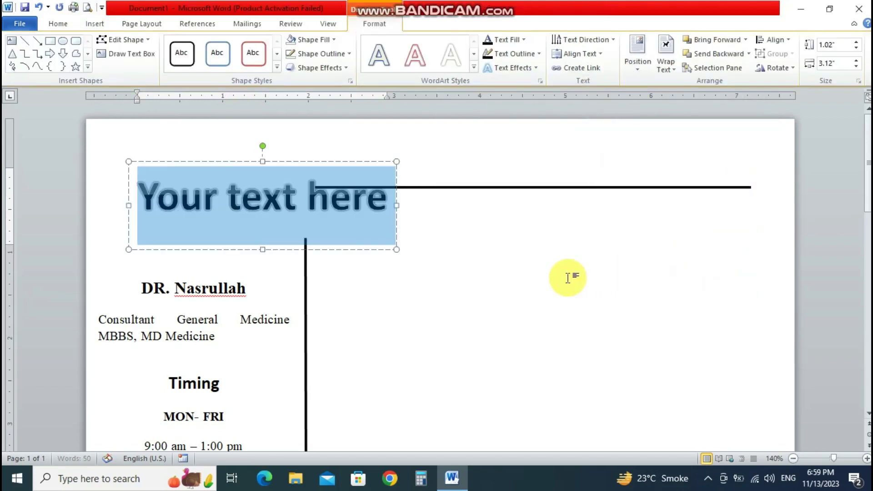
type("VKi")
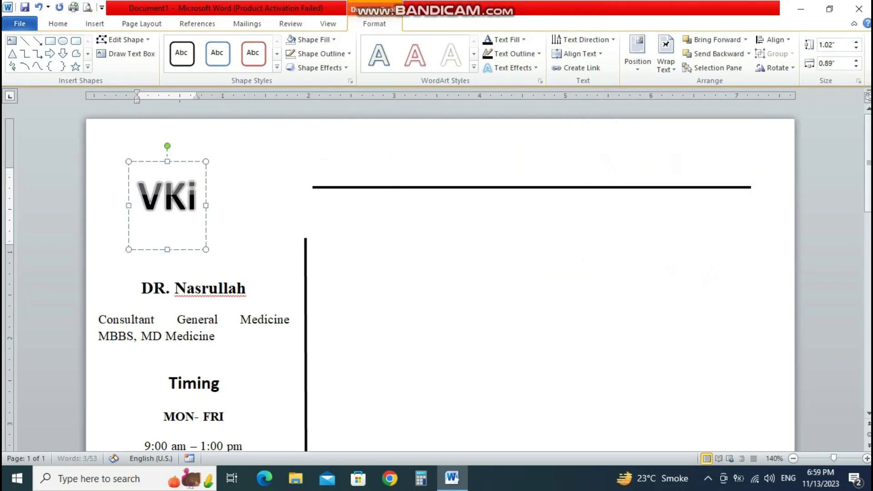
key("BackSpace")
key("BackSpace")
type("ivt")
key("BackSpace")
key("BackSpace")
type("c")
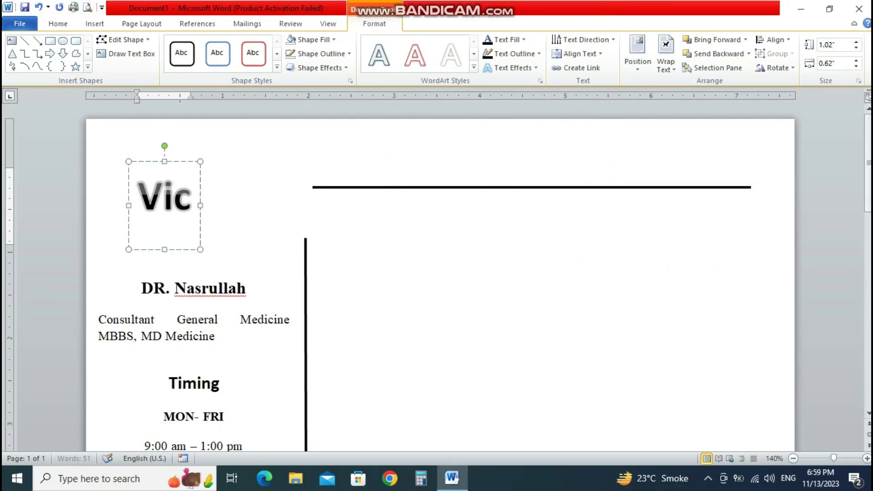
type("toria H")
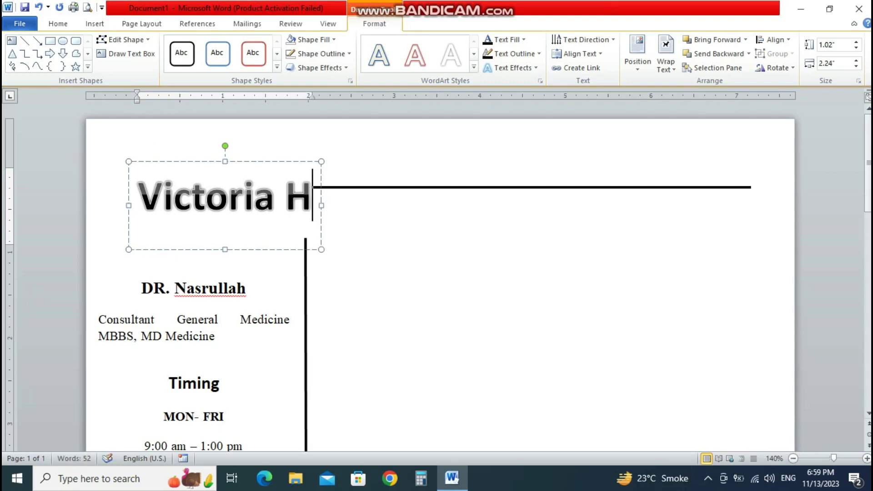
type("ospital")
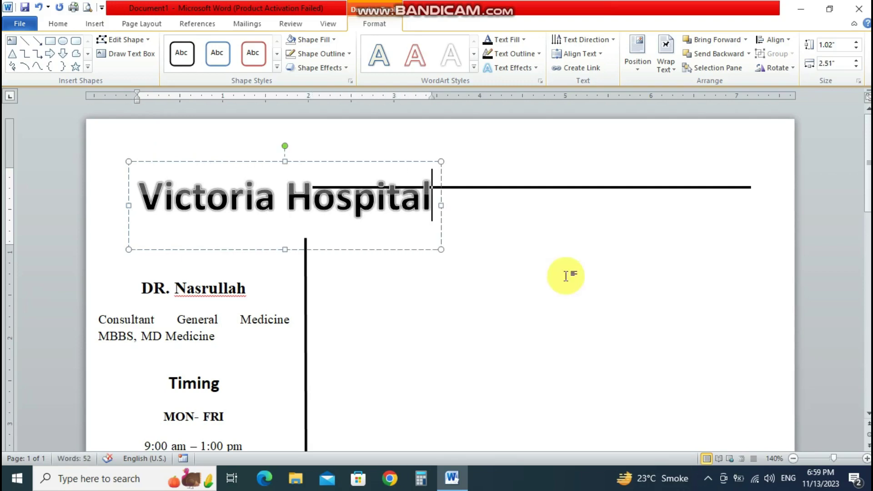
Move the Victoria Hospital WordArt up into the top-left corner of the page.
left_click(452, 282)
left_click(360, 213)
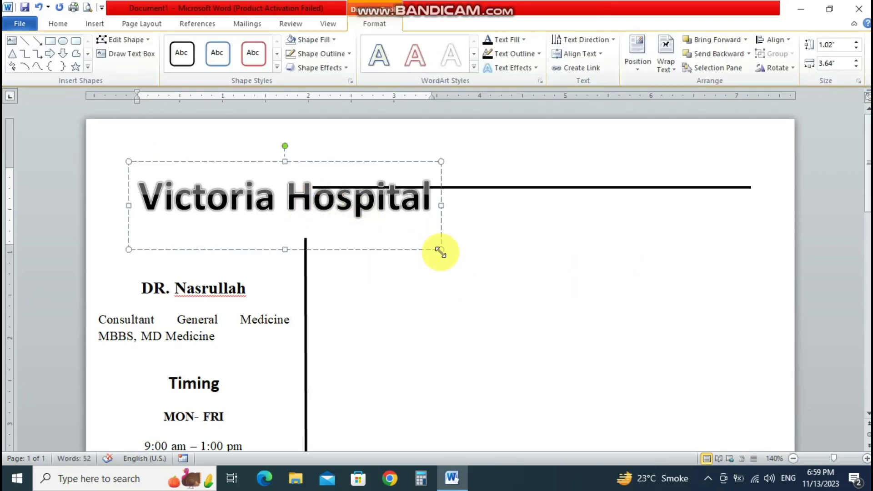
triple_click(376, 213)
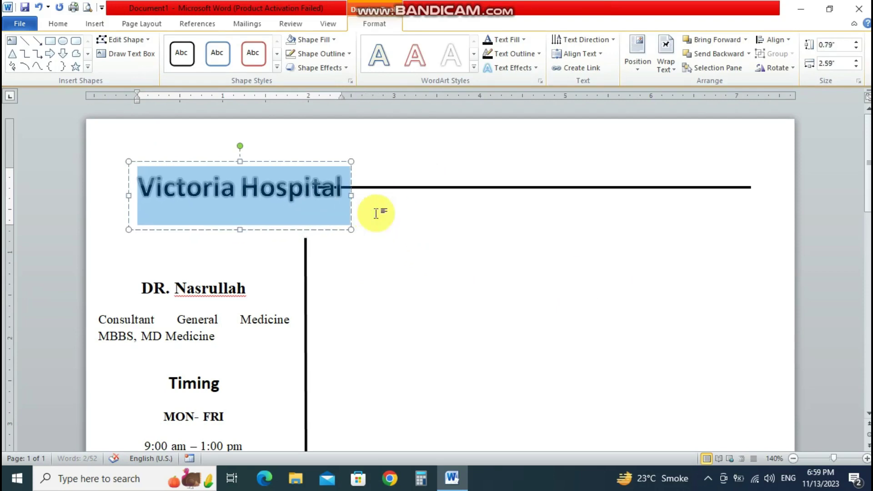
left_click(332, 249)
left_click(232, 200)
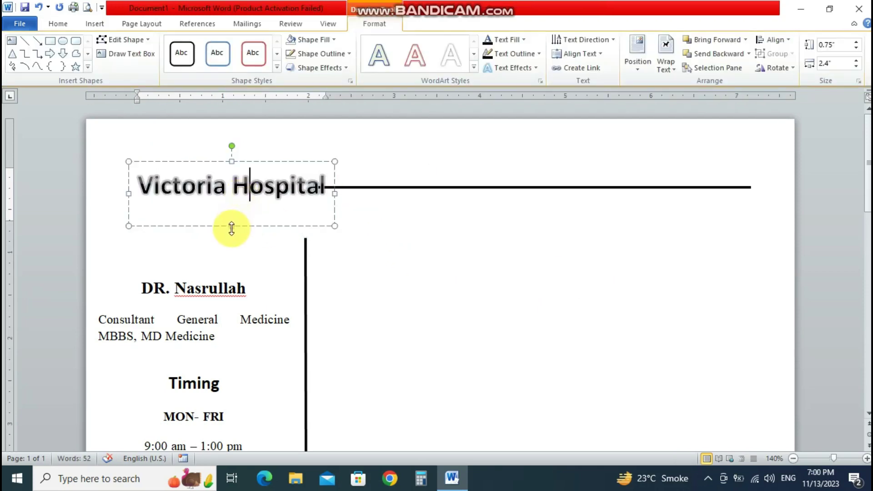
left_click_drag(290, 206, 295, 168)
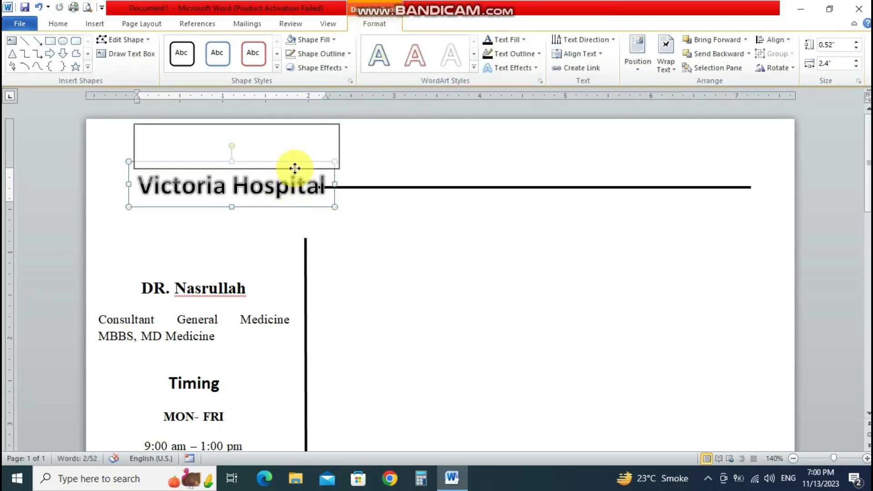
left_click(341, 247)
left_click(277, 164)
left_click_drag(273, 171, 272, 173)
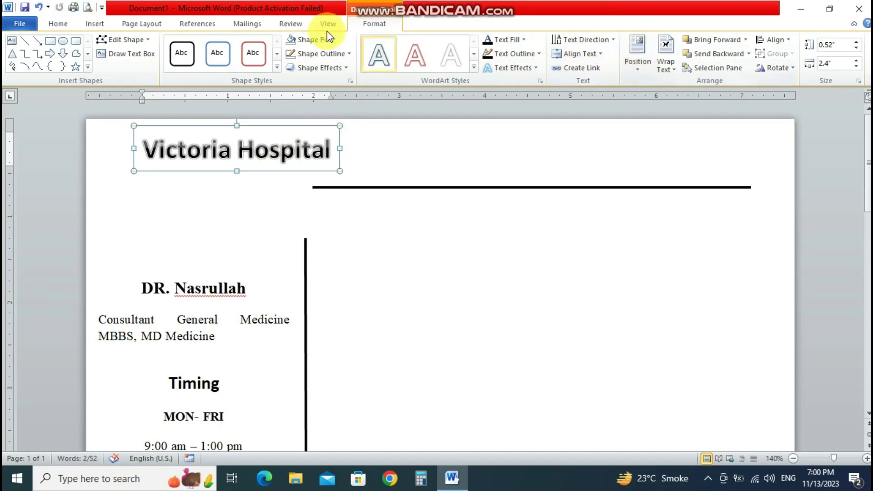
left_click(93, 23)
left_click(56, 26)
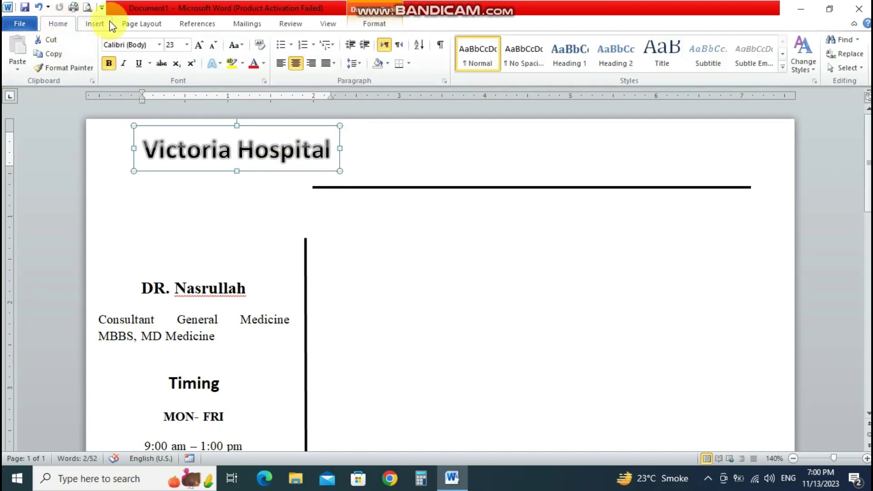
Add a text box with the tagline 'Your Health our Priority' beneath the title.
left_click(94, 24)
left_click(540, 72)
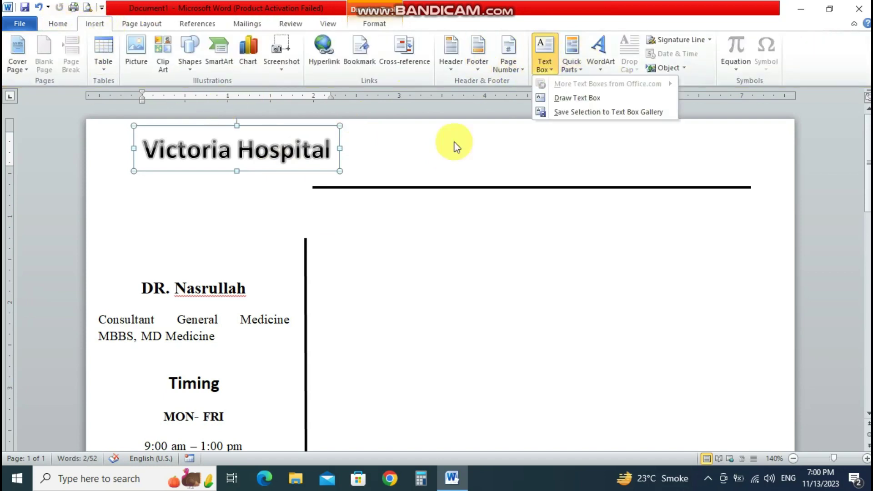
left_click(561, 97)
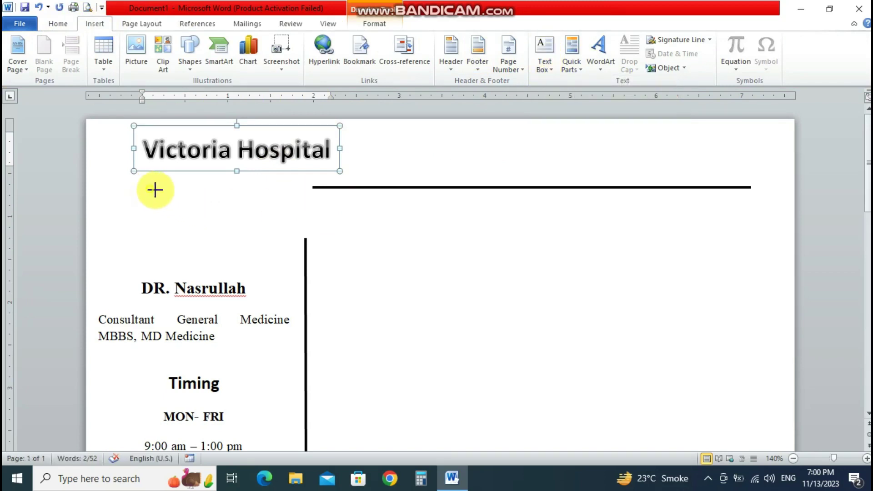
left_click_drag(150, 187, 271, 201)
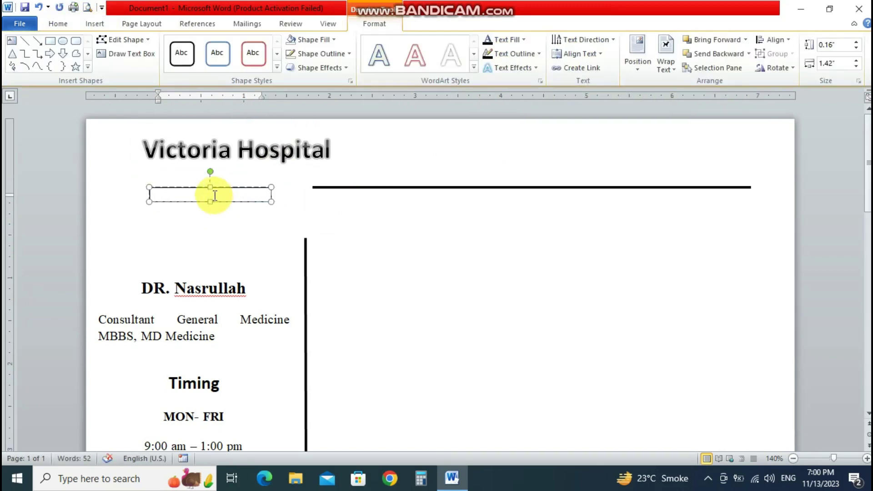
type("VO")
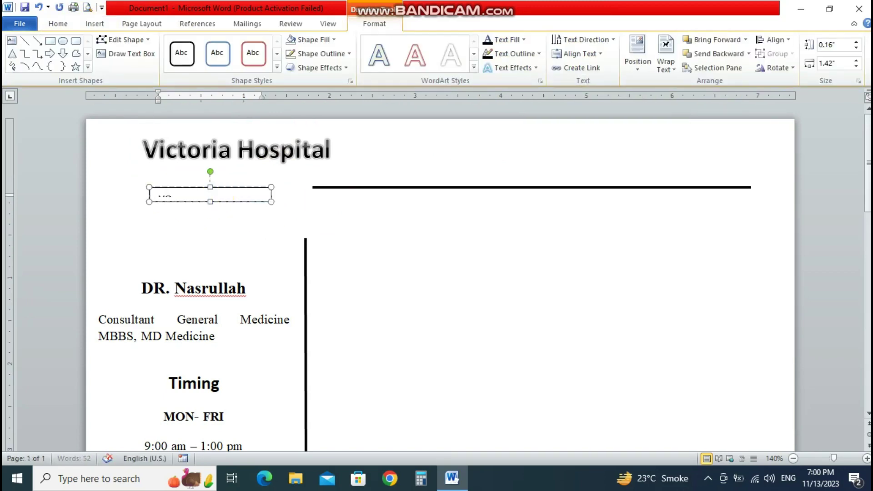
left_click_drag(210, 202, 210, 215)
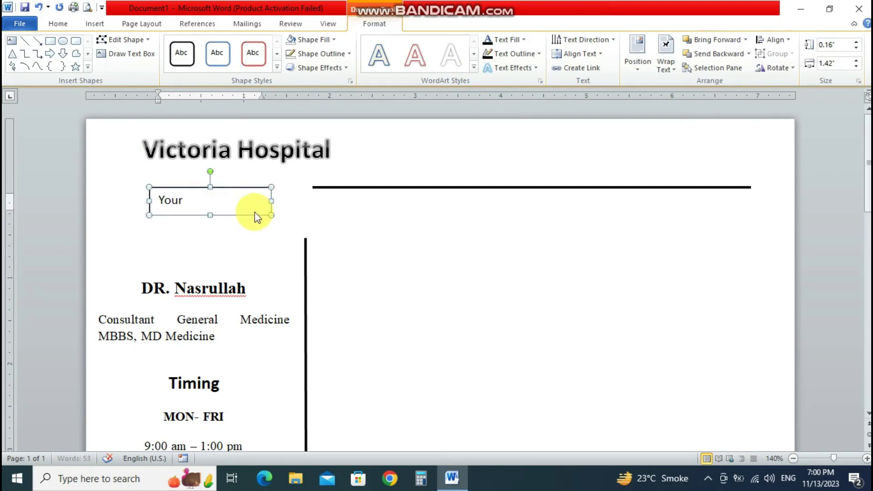
left_click_drag(271, 201, 321, 201)
left_click(235, 201)
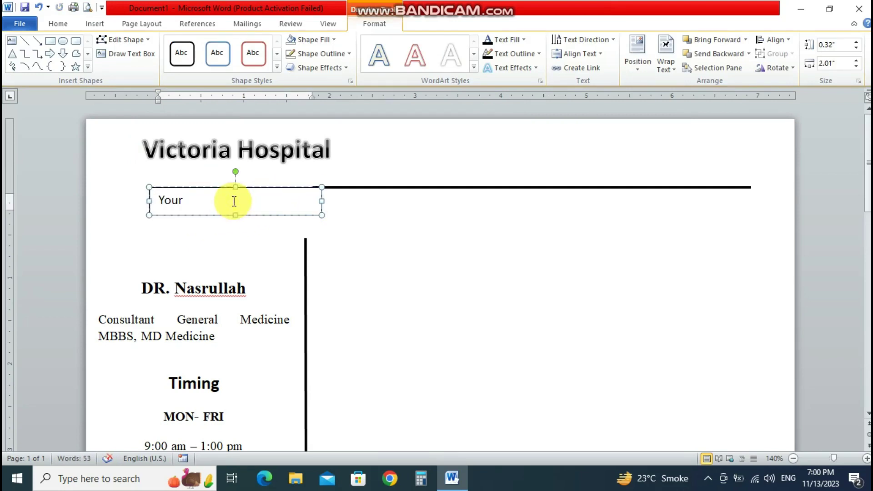
type("Hel")
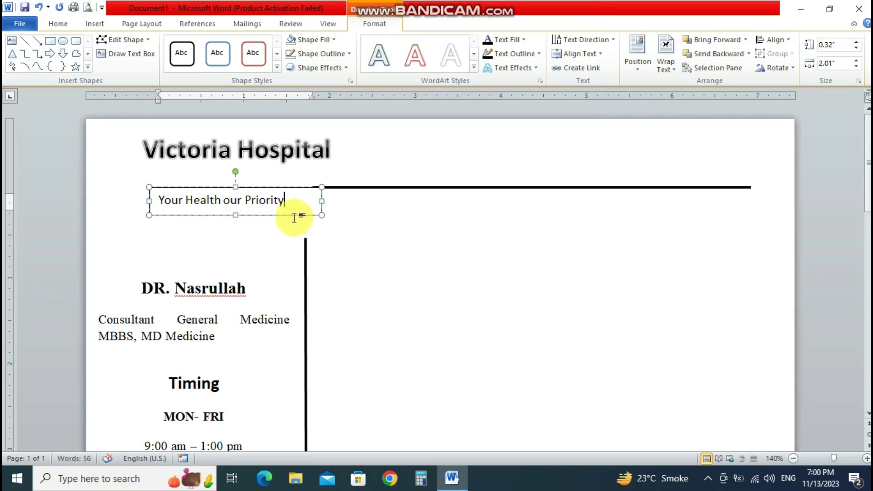
left_click(289, 181)
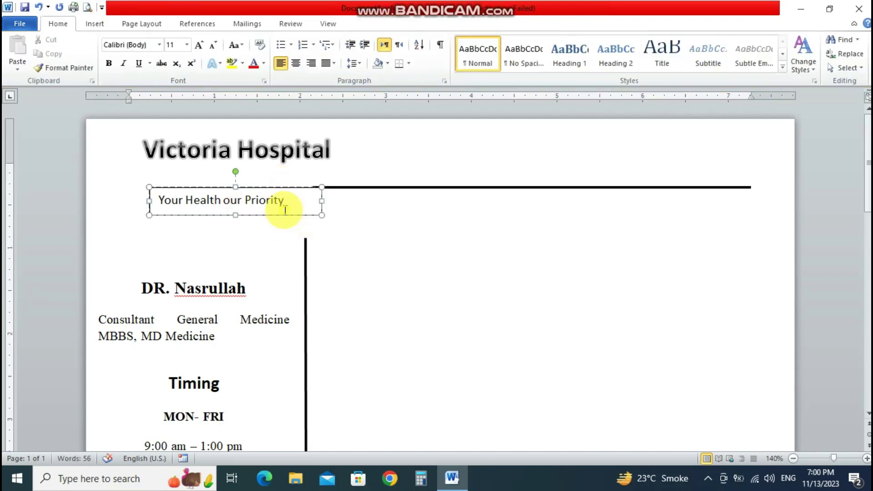
left_click_drag(278, 214, 286, 182)
Remove the tagline box's border and color the tagline text red.
left_click(286, 182)
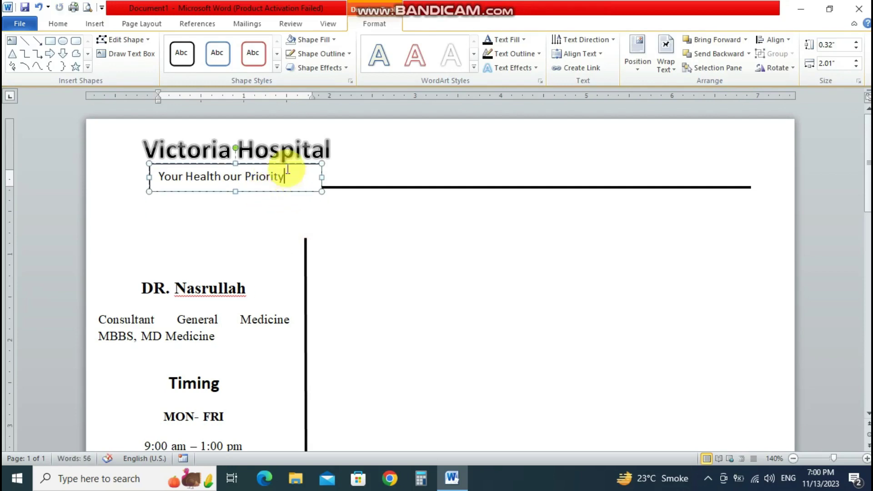
left_click(338, 61)
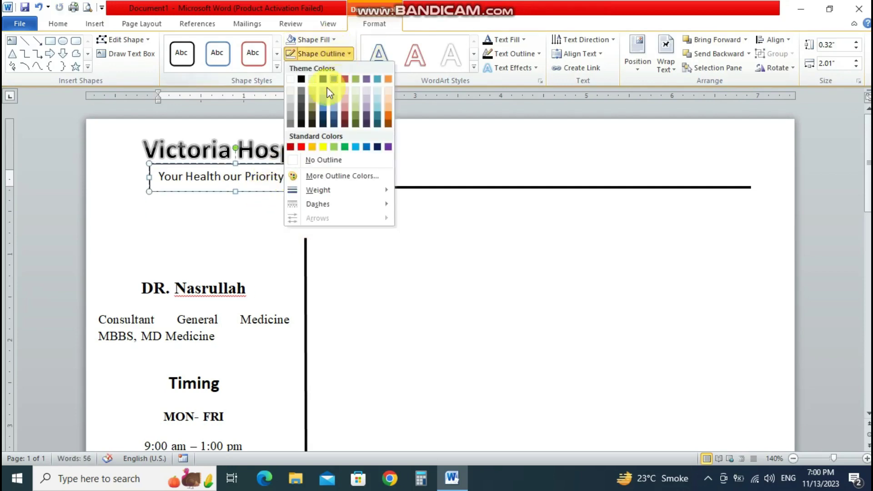
left_click(304, 159)
left_click_drag(291, 178, 175, 179)
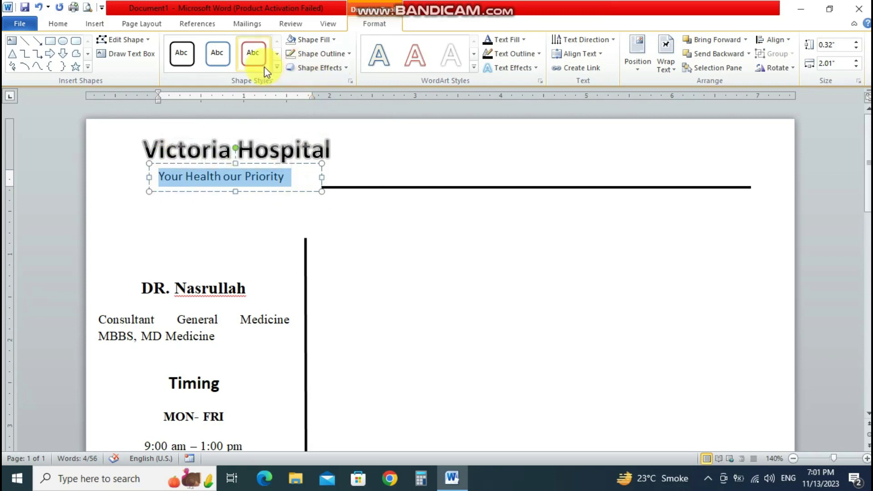
right_click(257, 179)
left_click(342, 158)
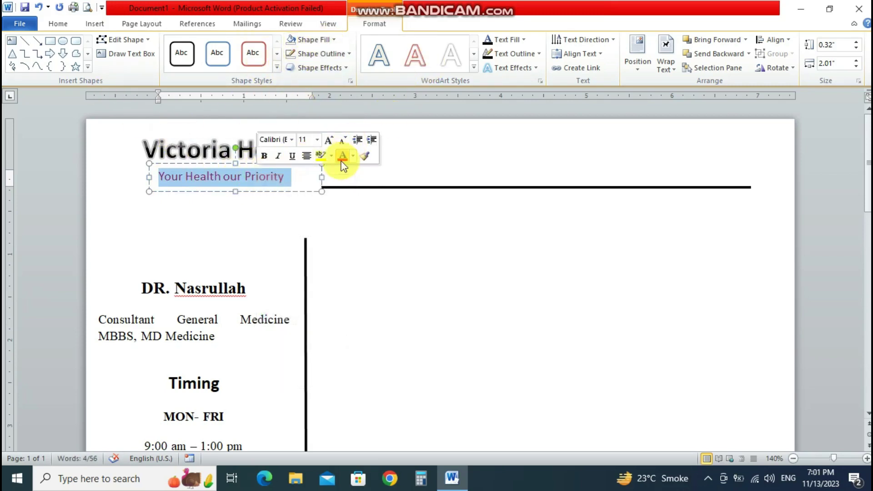
left_click(346, 229)
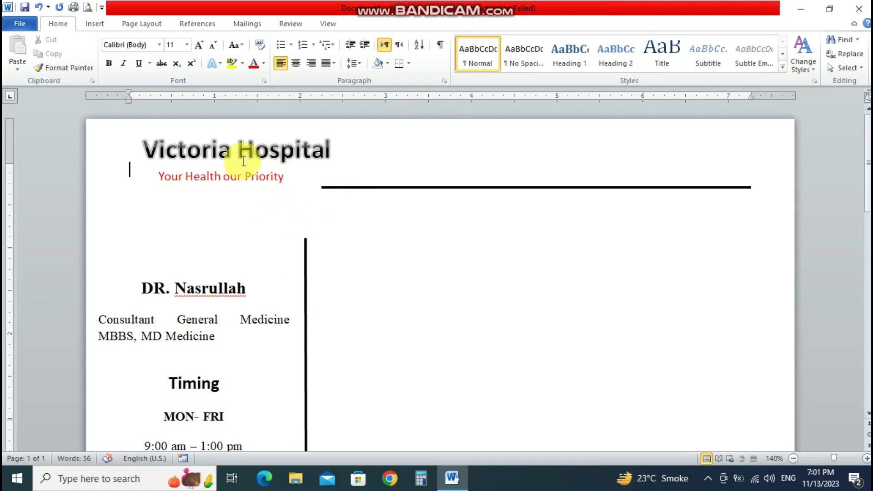
left_click(95, 24)
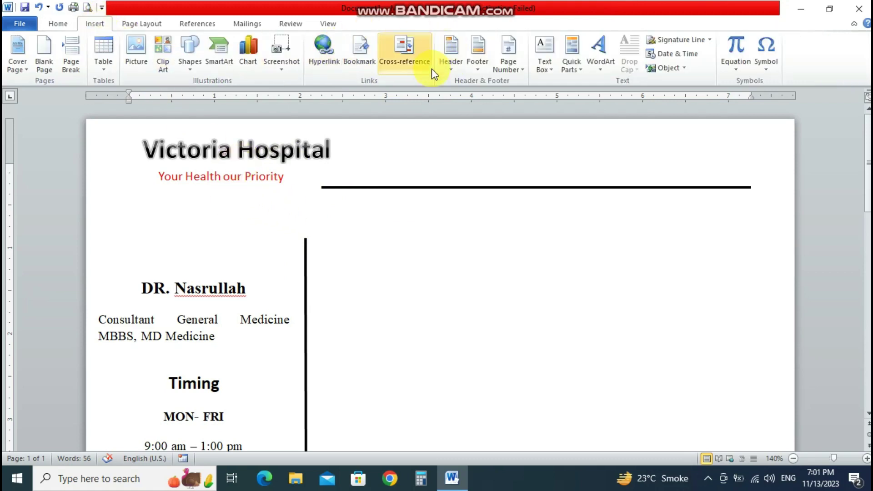
Draw a borderless text box labelled 'Name:' to the right of the doctor column.
left_click(544, 45)
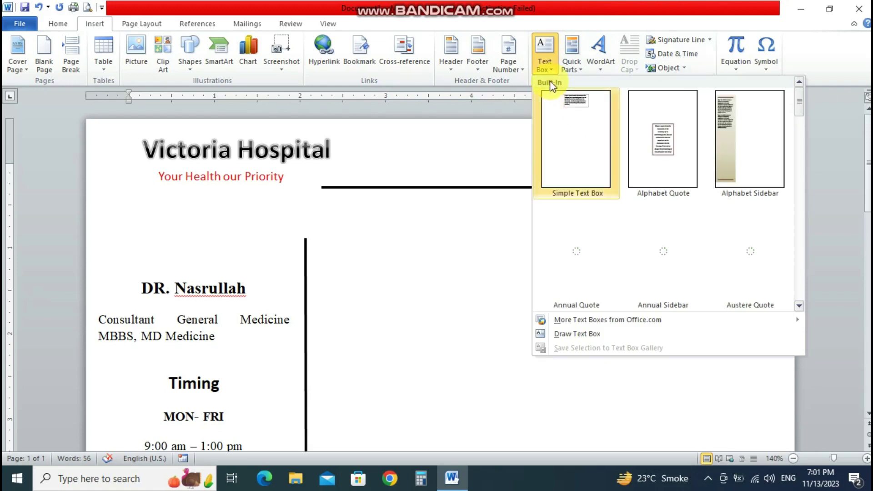
left_click(545, 50)
left_click(545, 50)
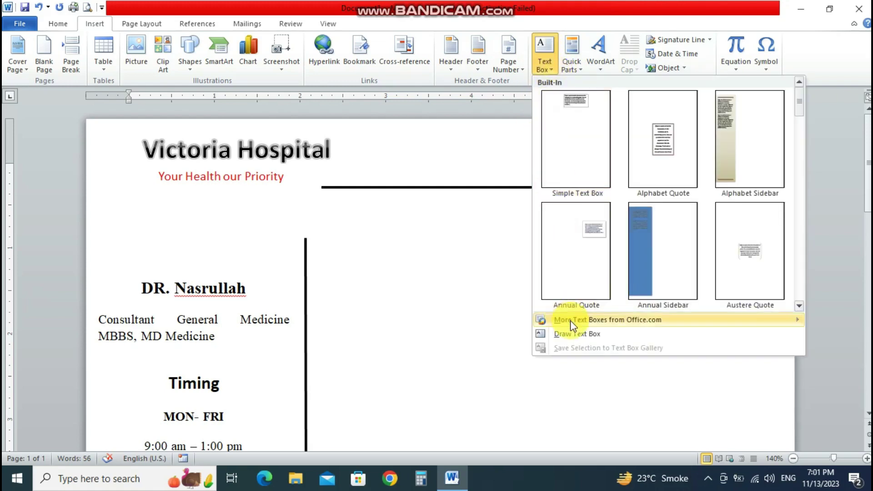
left_click(577, 334)
left_click_drag(351, 228, 468, 252)
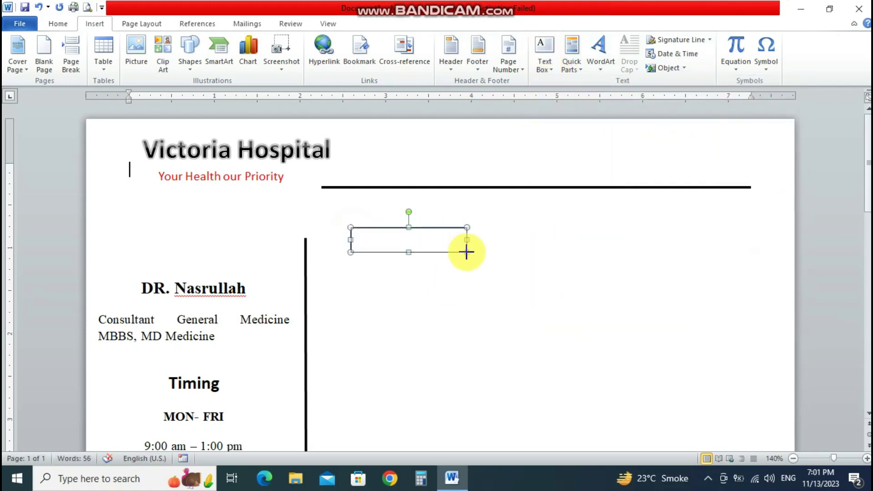
type("Name:")
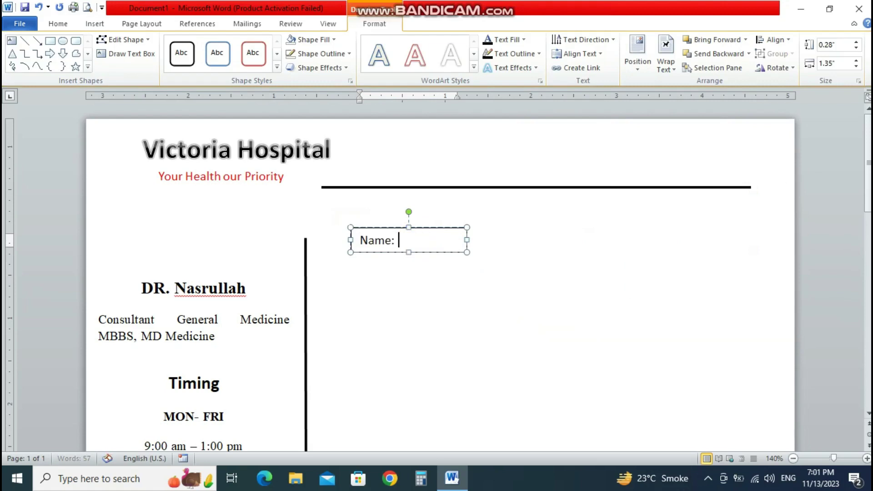
left_click(403, 245)
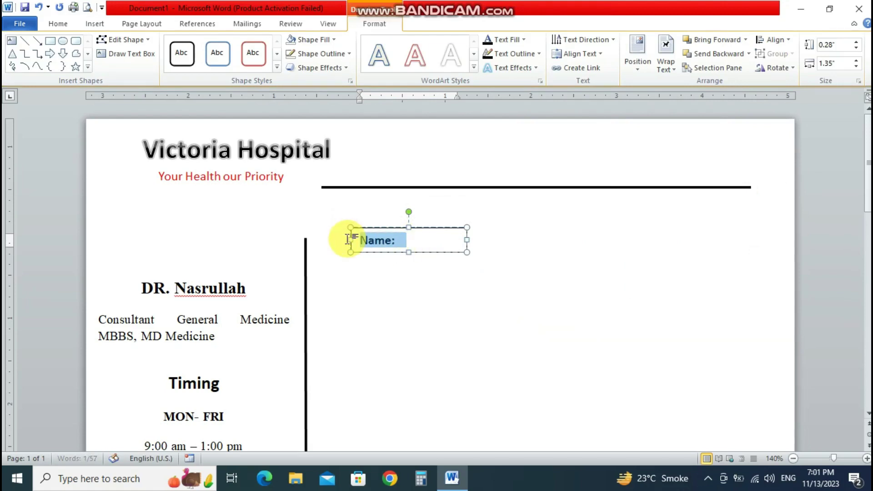
left_click(332, 54)
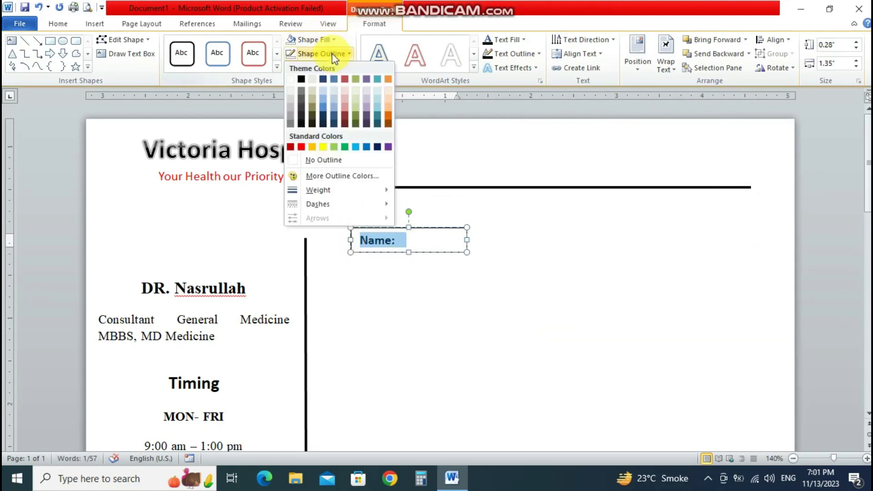
left_click(326, 160)
Copy the Name: box to make 'Age:' beside it and 'Gender:' below it.
left_click(390, 252)
left_click_drag(389, 252, 599, 251)
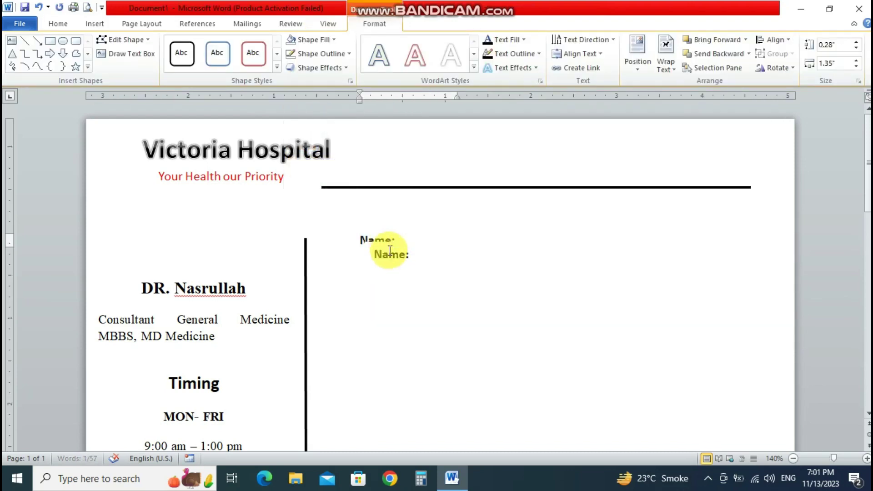
left_click(589, 240)
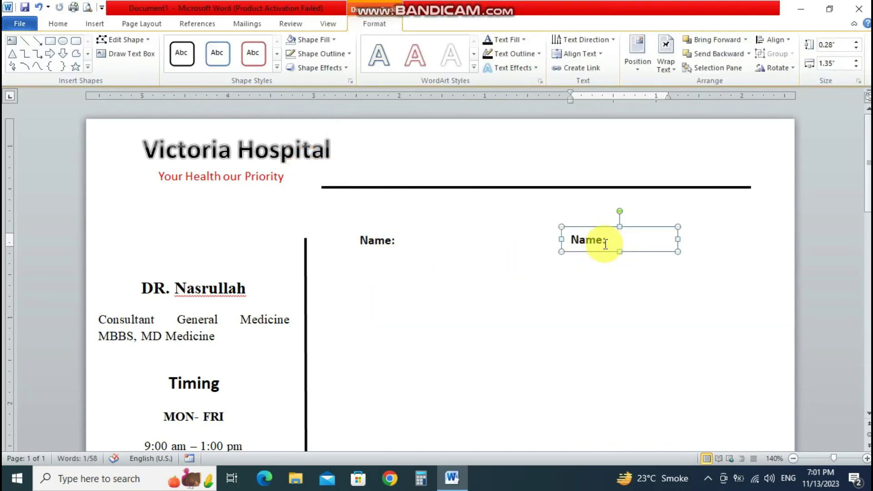
type("Ag")
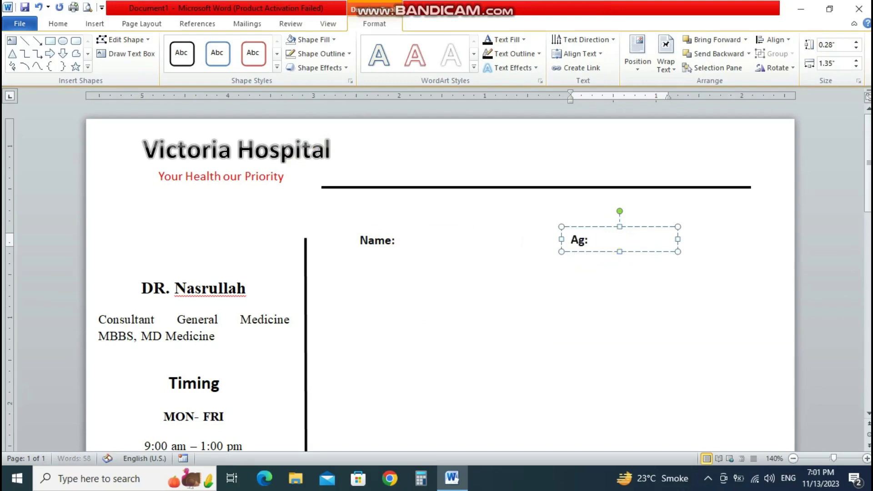
type("e")
left_click(597, 252)
key("ctrl+g")
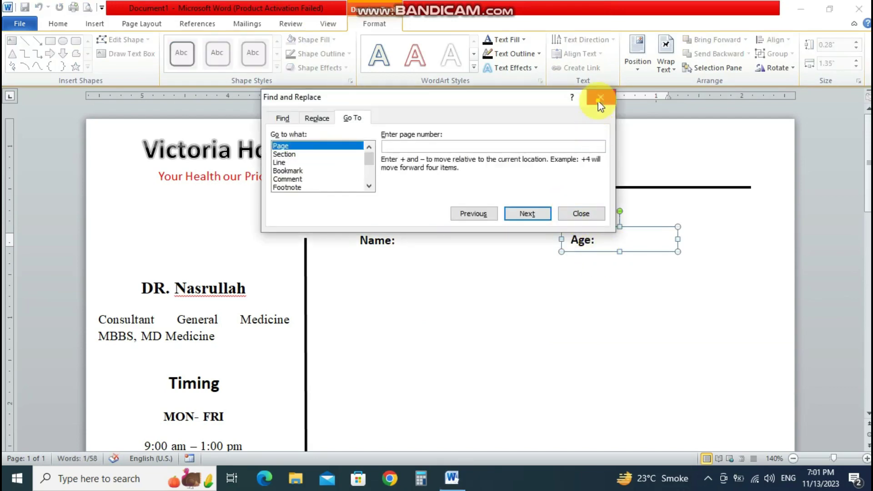
left_click(599, 98)
key("ctrl+v")
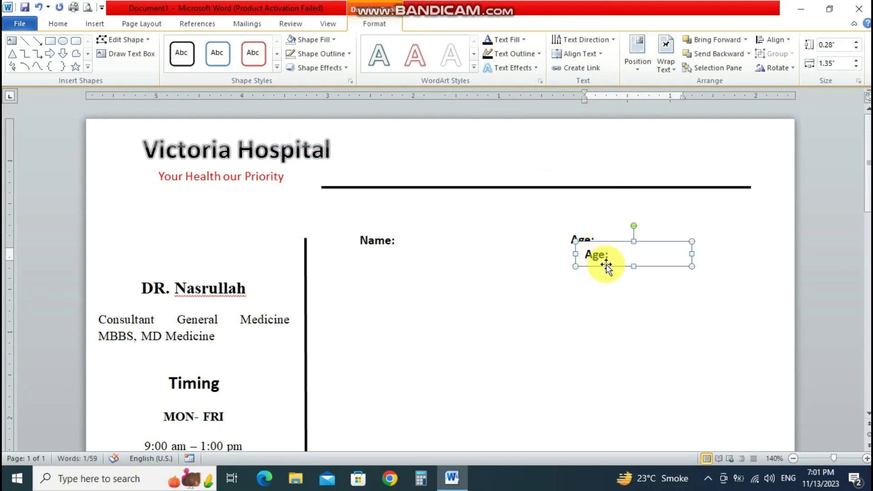
left_click_drag(377, 290, 377, 289)
left_click(375, 281)
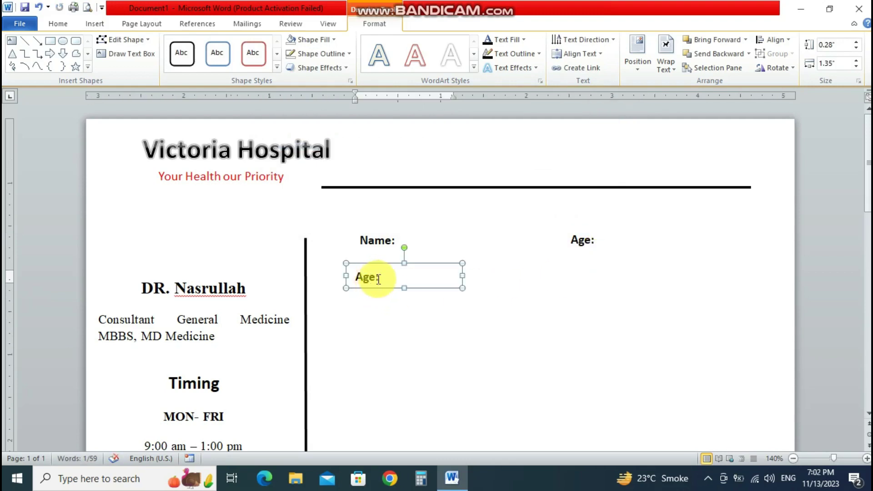
type("Gende")
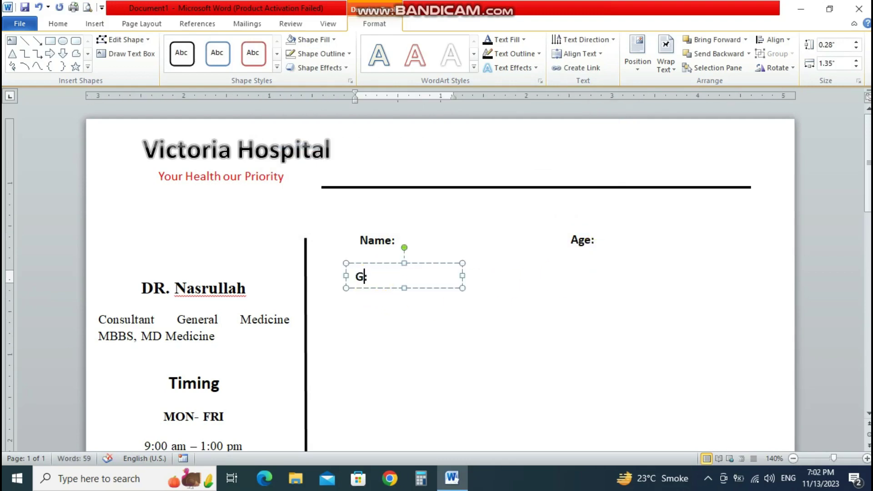
type("r:")
left_click(430, 310)
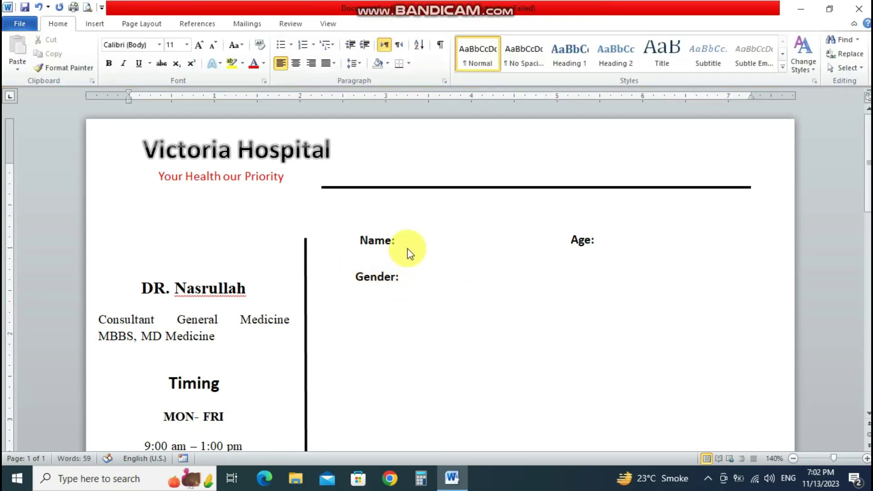
left_click(399, 241)
Widen the Name: box and fill it with a dashed write-in line.
type("--------------")
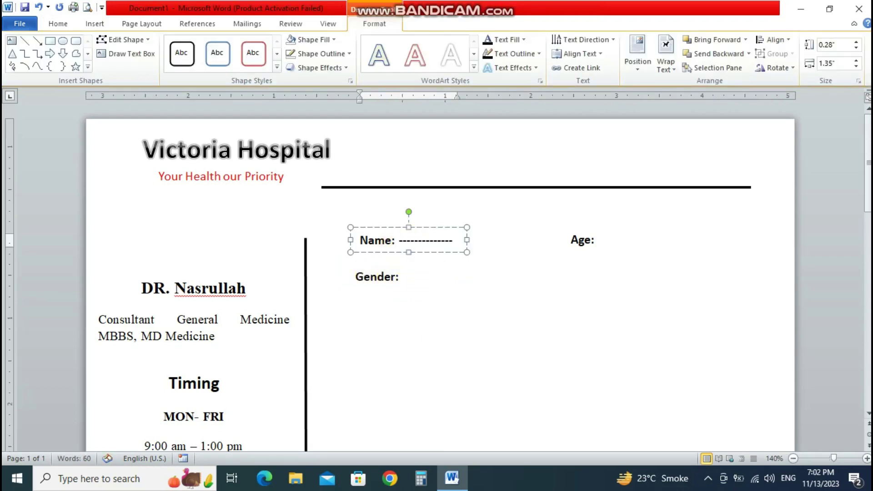
left_click_drag(467, 240, 554, 240)
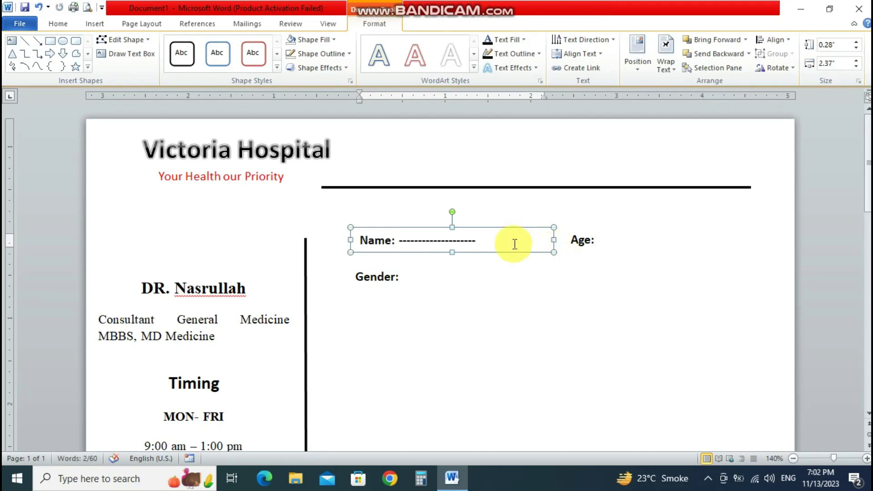
left_click(507, 250)
type("----------------")
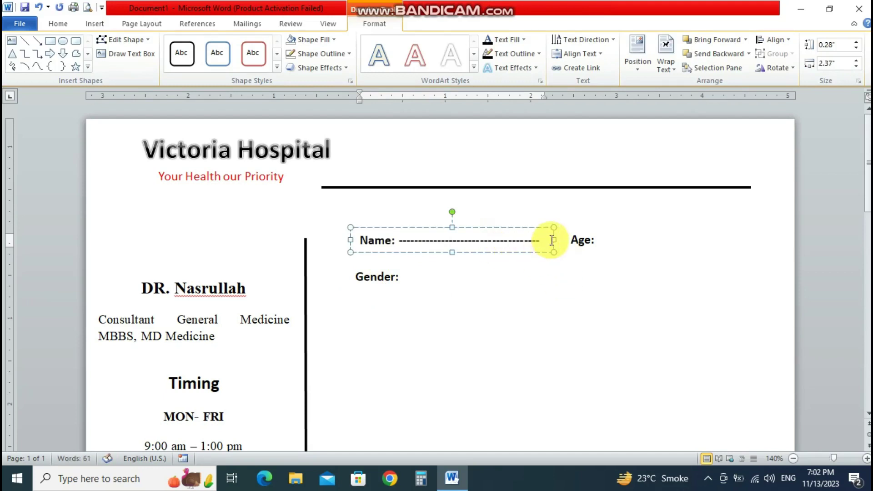
left_click_drag(554, 240, 569, 239)
Add a dashed line after Age: and remove stray dashes before Age: and Name:.
left_click(600, 243)
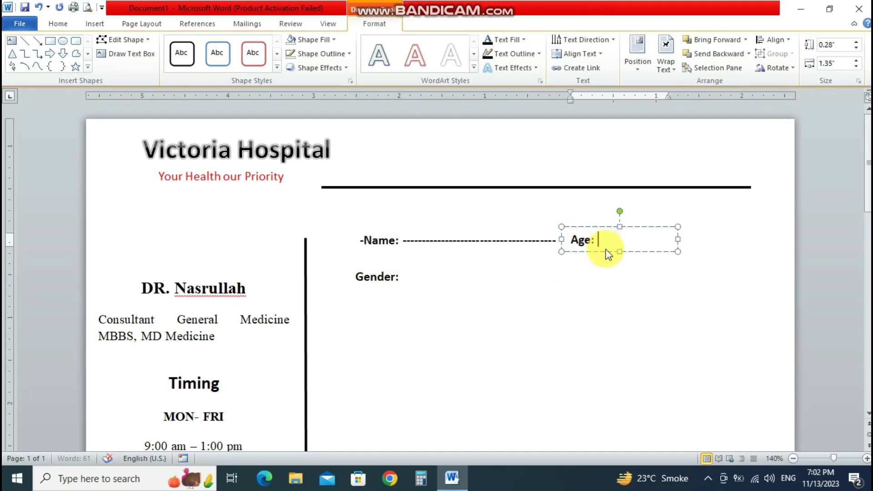
type("----------------")
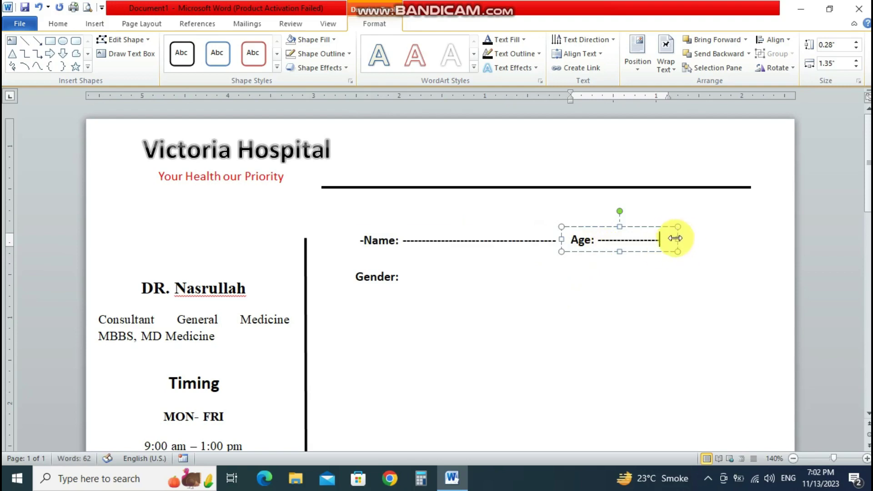
left_click_drag(678, 238, 756, 239)
type("----")
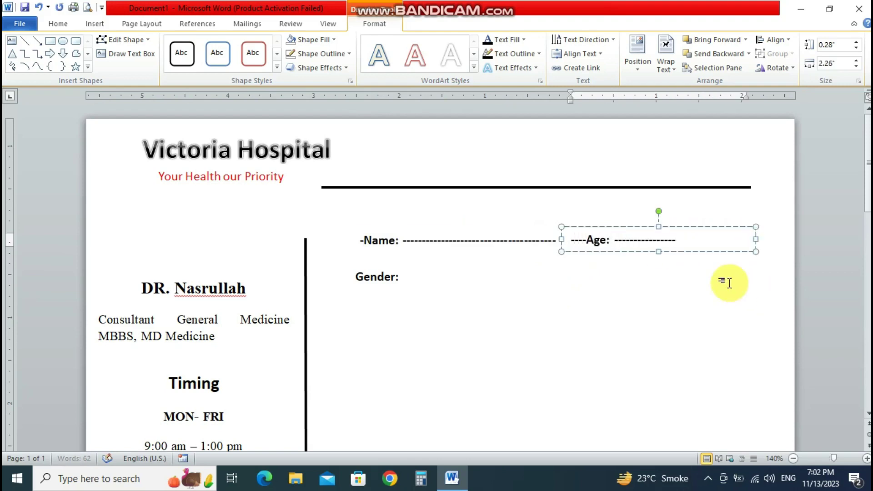
key("BackSpace")
key("BackSpace")
left_click(675, 241)
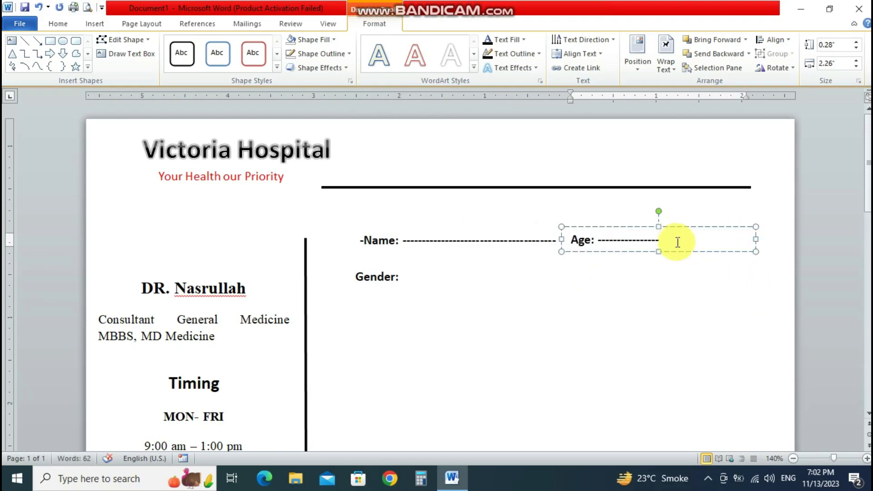
type("----------------------------")
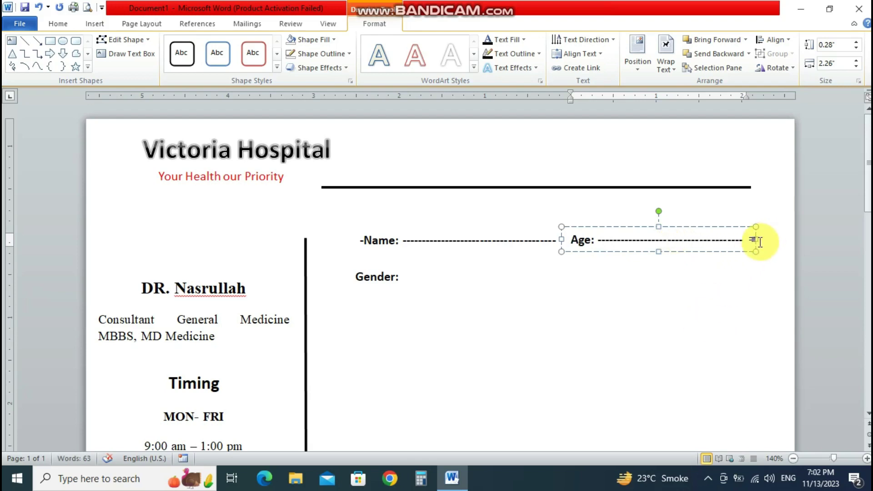
left_click_drag(756, 240, 772, 239)
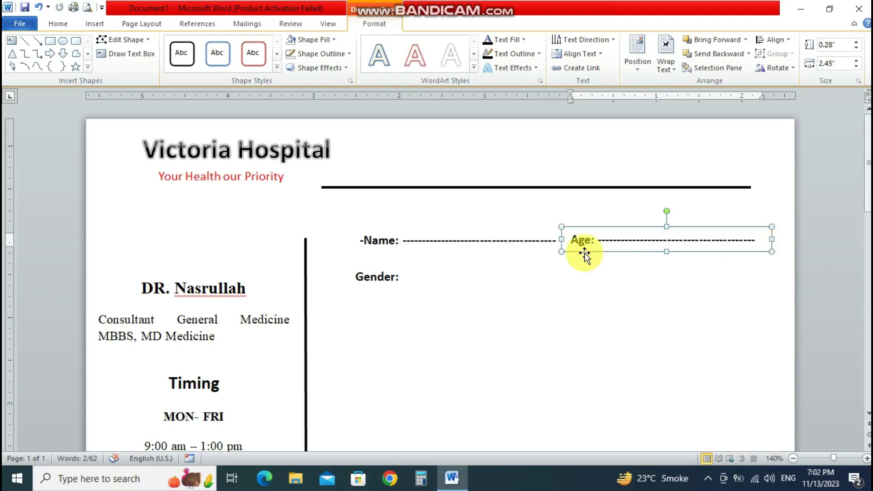
left_click(369, 240)
key("BackSpace")
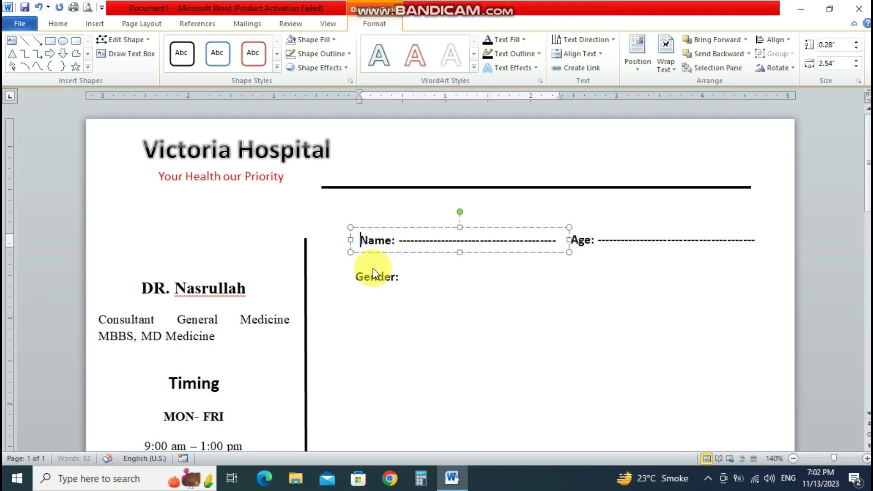
Widen the Gender: box and extend its dashed write-in line.
left_click(413, 277)
type("-------")
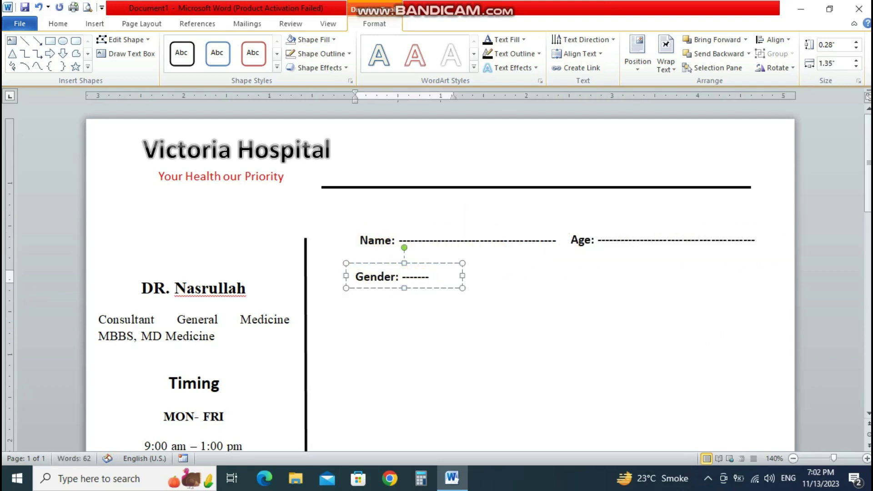
type("-----")
left_click_drag(462, 276, 562, 275)
key("Home")
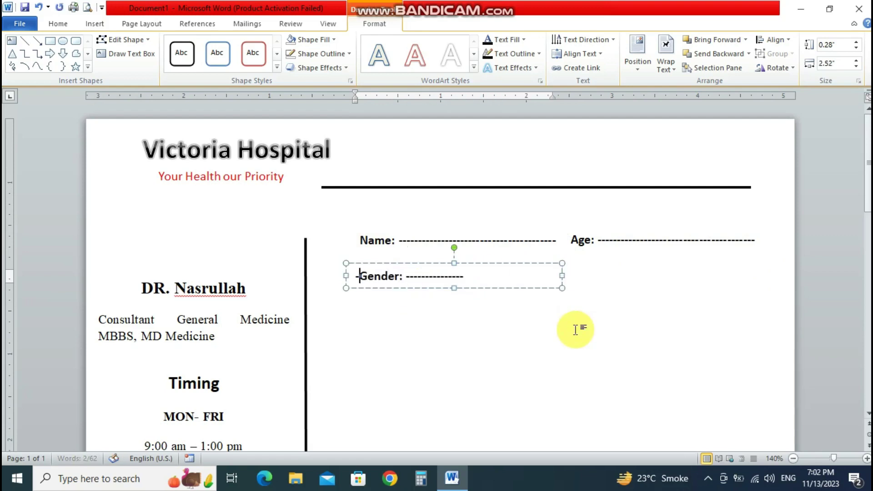
type("----------")
key("BackSpace")
key("BackSpace")
key("BackSpace")
key("BackSpace")
key("BackSpace")
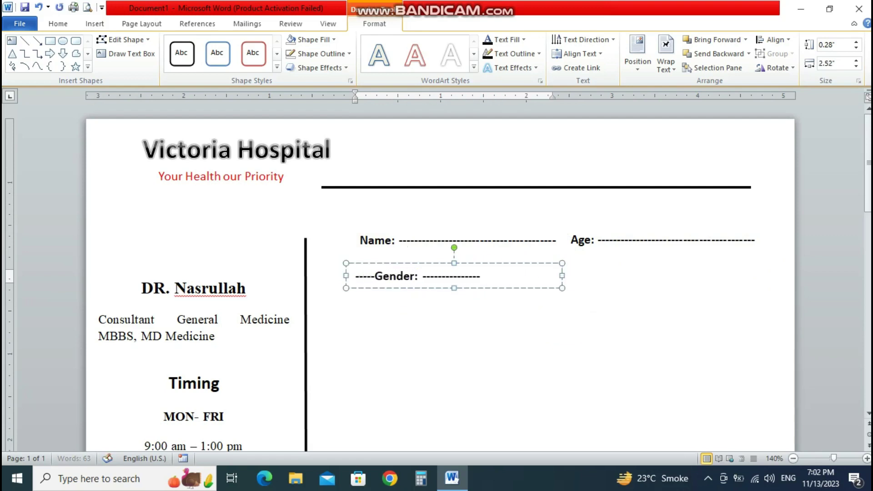
left_click(472, 275)
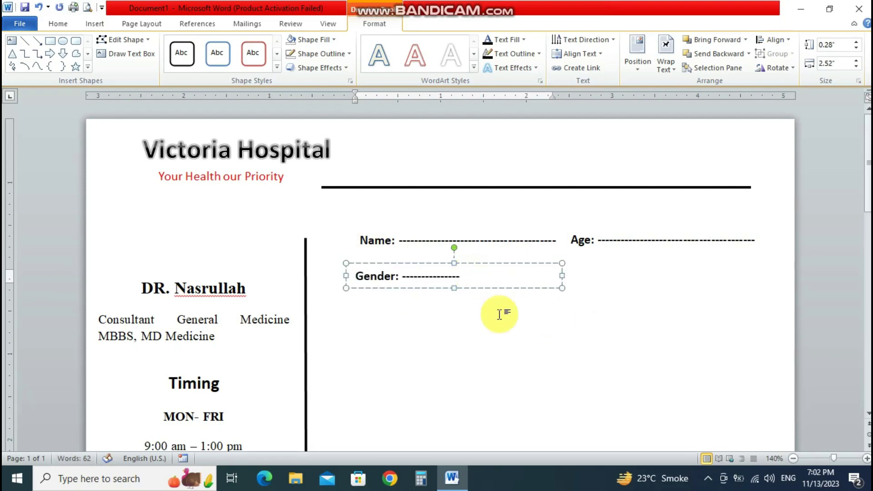
type("-----------------------")
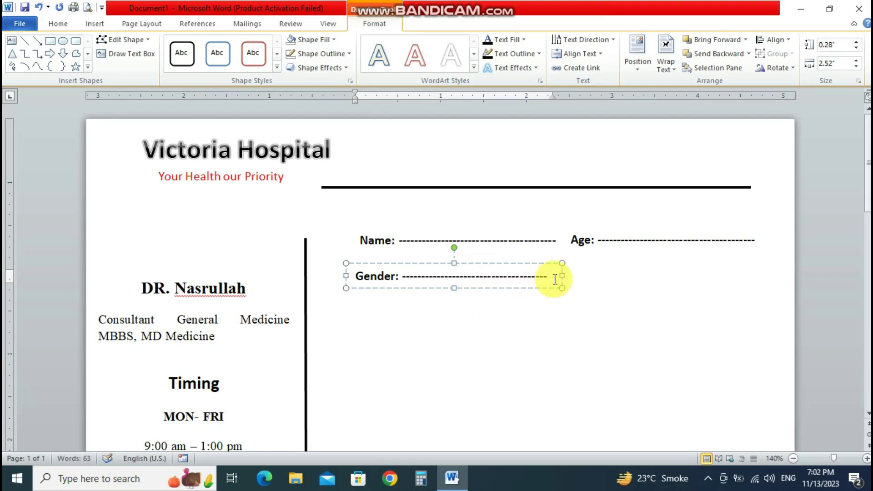
Nudge the Gender field slightly to the right.
left_click_drag(555, 280, 581, 276)
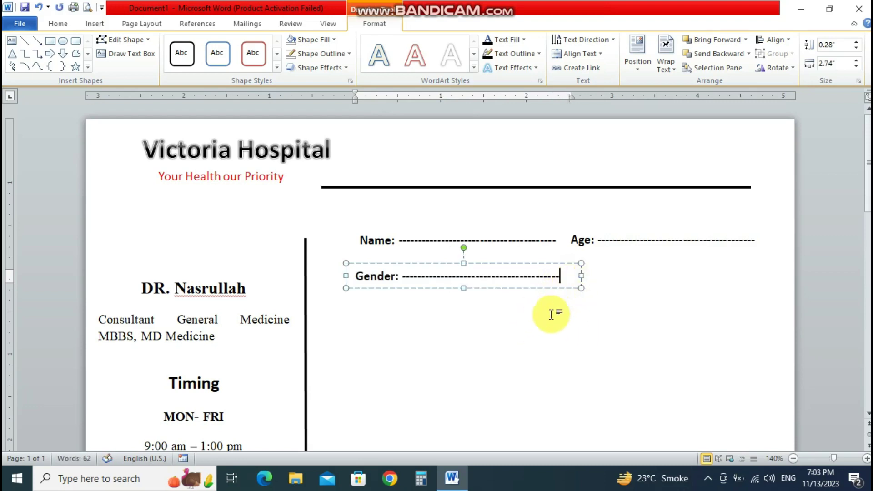
left_click(437, 296)
left_click(462, 289)
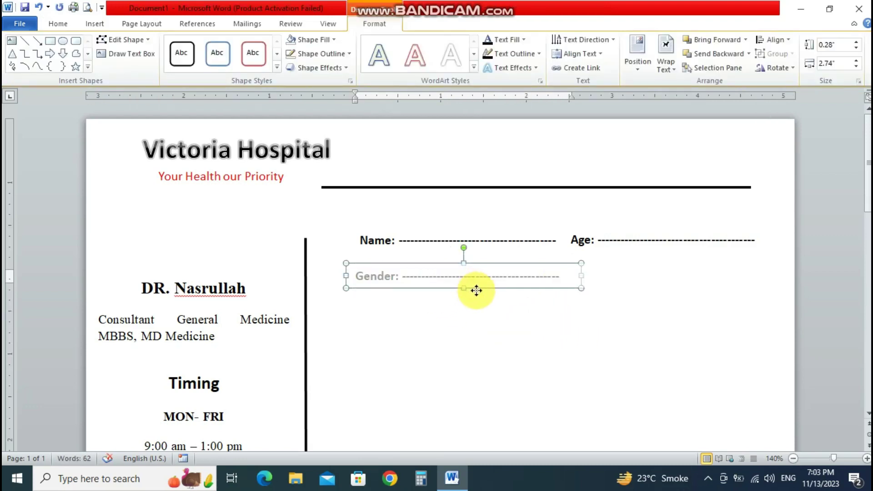
left_click_drag(472, 289, 478, 293)
left_click(487, 302)
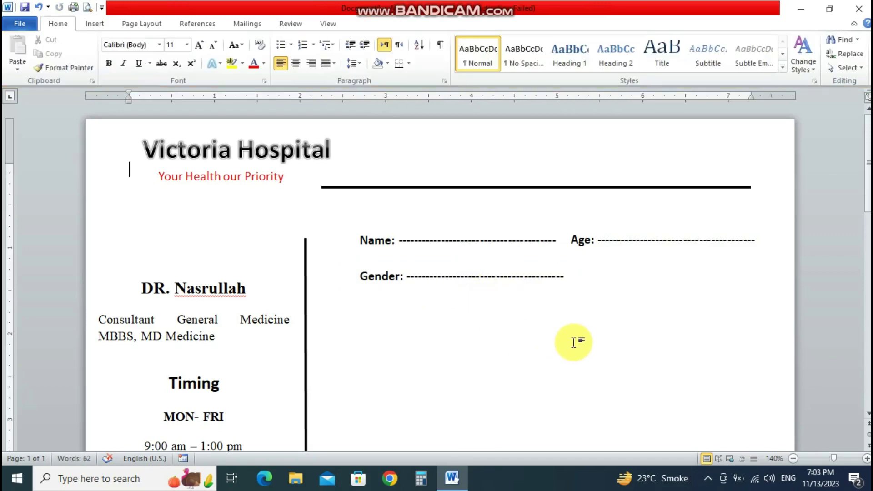
Move the 'Your Health our Priority' tagline slightly lower under the title.
scroll(574, 342, "down", 3)
scroll(573, 342, "down", 5)
scroll(574, 342, "up", 8)
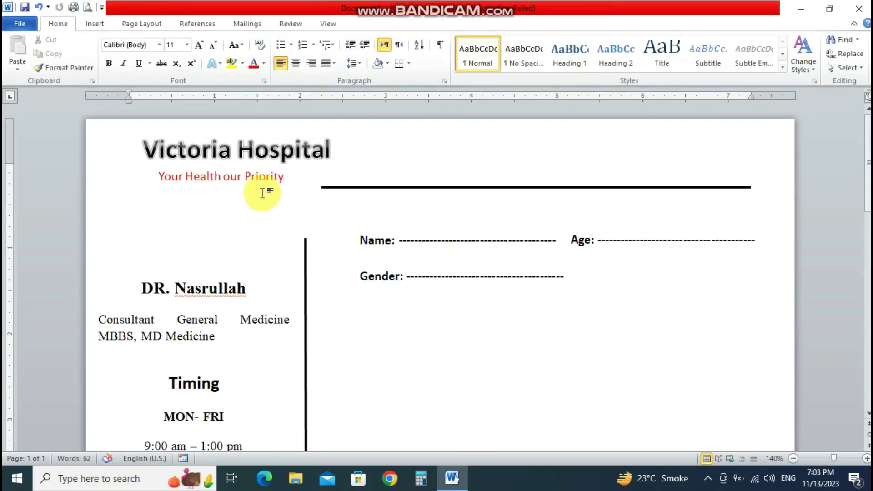
left_click(257, 180)
left_click_drag(269, 196, 272, 204)
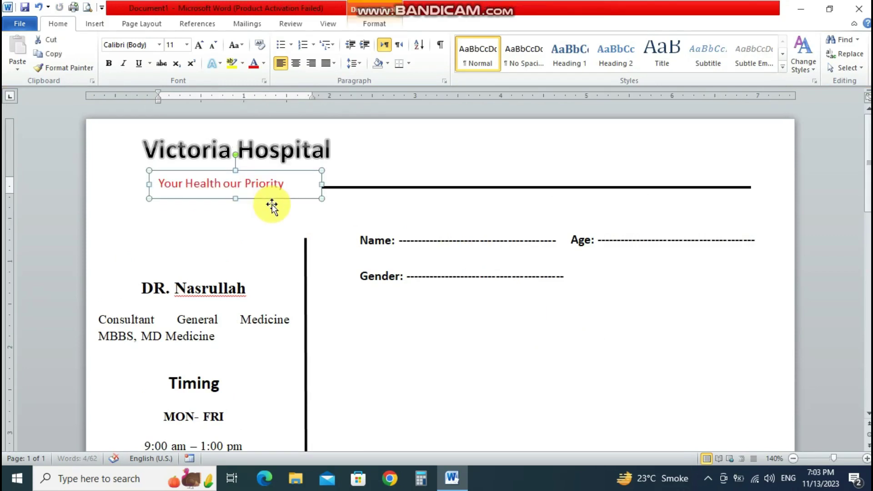
mouse_move(271, 203)
left_mouse_down()
mouse_move(284, 198)
mouse_move(289, 177)
left_mouse_up()
left_click(278, 151)
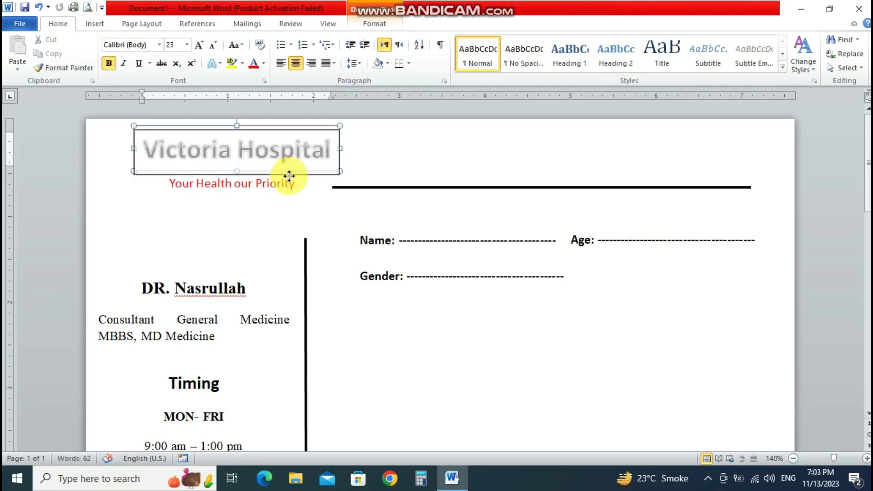
Place a copy of the Gender box on the red footer band and clear its text for Address:.
scroll(383, 270, "down", 1)
scroll(702, 365, "down", 5)
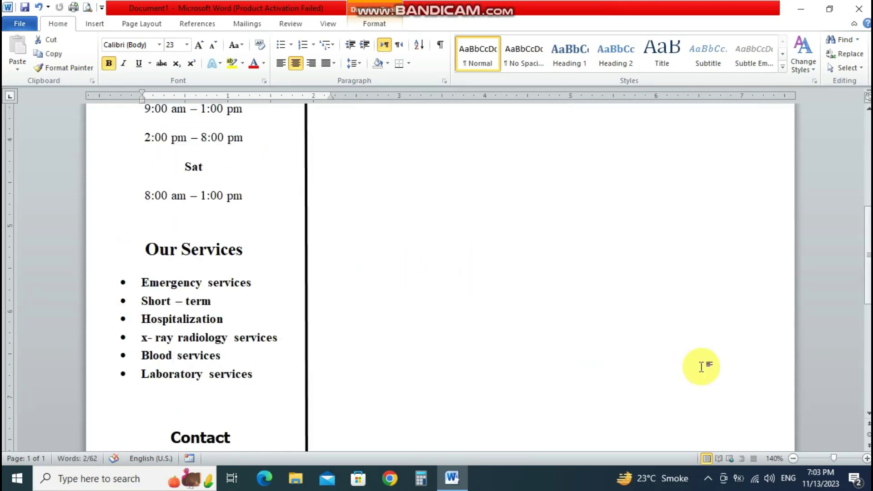
scroll(655, 363, "down", 6)
scroll(655, 365, "up", 2)
scroll(581, 348, "down", 2)
scroll(429, 225, "up", 7)
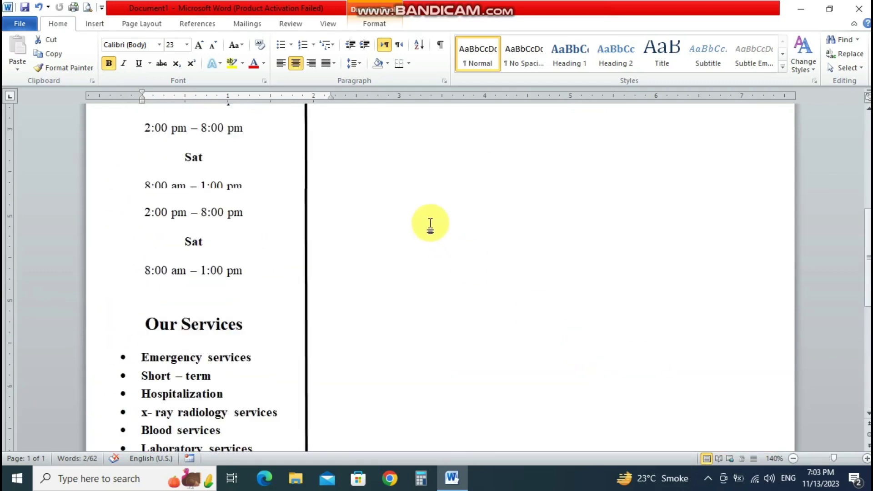
scroll(425, 221, "up", 8)
scroll(382, 241, "up", 1)
scroll(406, 240, "down", 1)
left_click(415, 248)
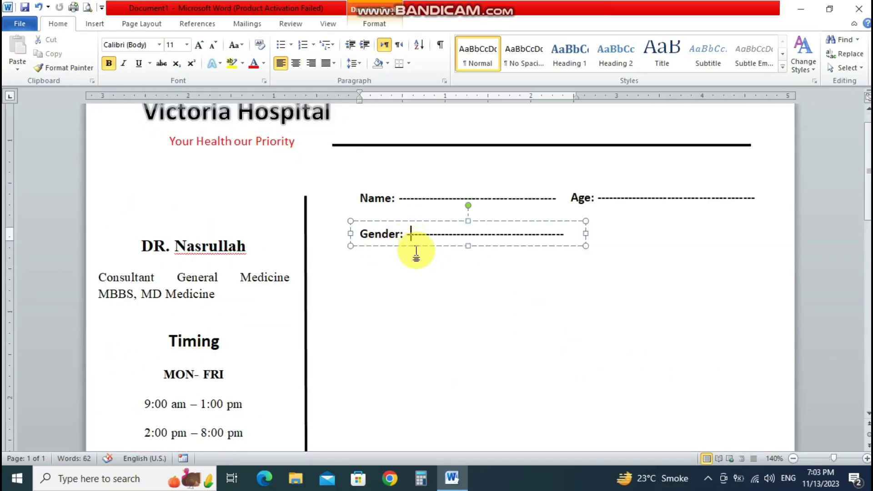
key("ctrl+v")
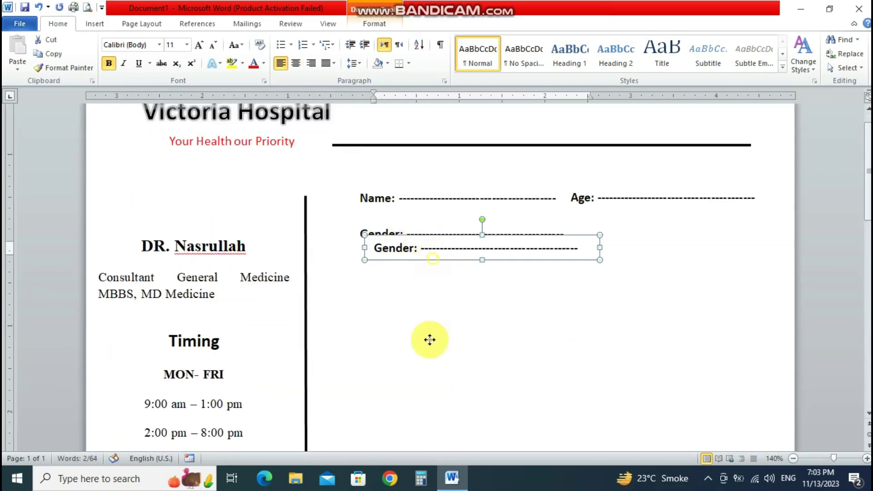
scroll(427, 374, "down", 3)
scroll(489, 348, "down", 2)
scroll(478, 259, "up", 1)
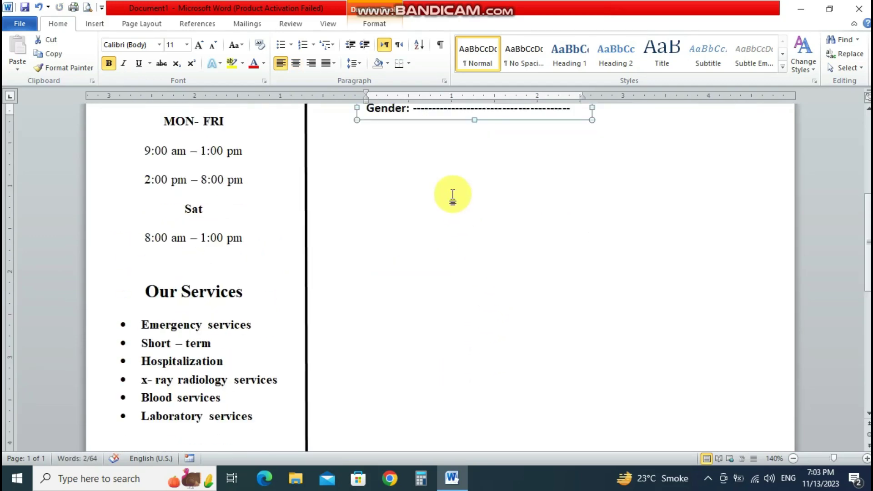
scroll(531, 362, "down", 4)
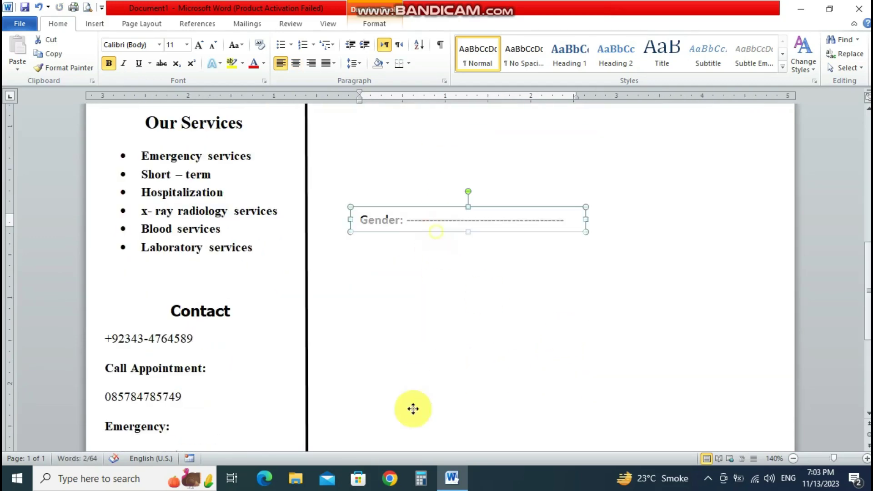
scroll(413, 409, "down", 3)
scroll(599, 292, "down", 1)
mouse_move(418, 214)
left_mouse_down()
mouse_move(257, 415)
mouse_move(175, 403)
left_mouse_up()
key("BackSpace")
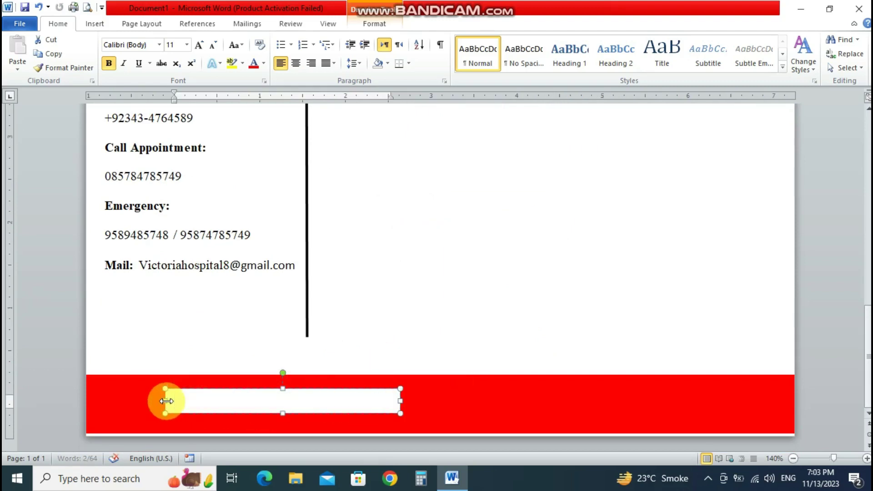
Type 'Address: Smart Vision Complex health Care' in the footer box, widening it so Care shows.
type("Address:")
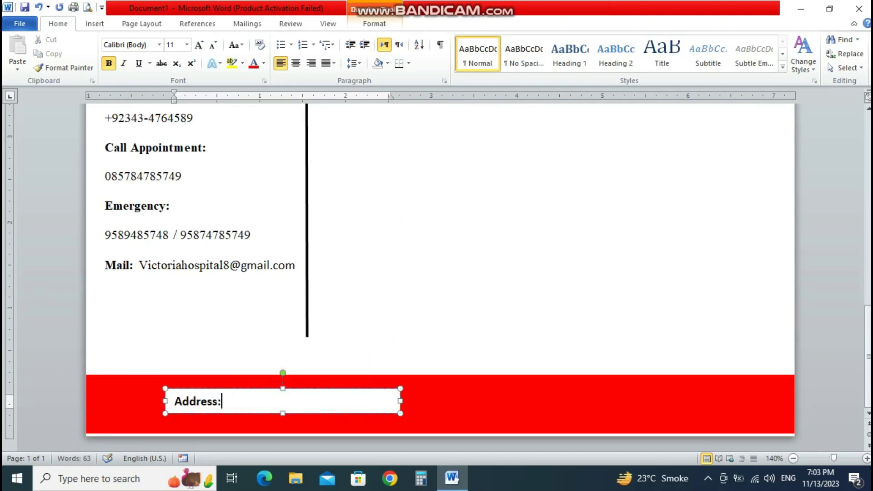
left_click(166, 401)
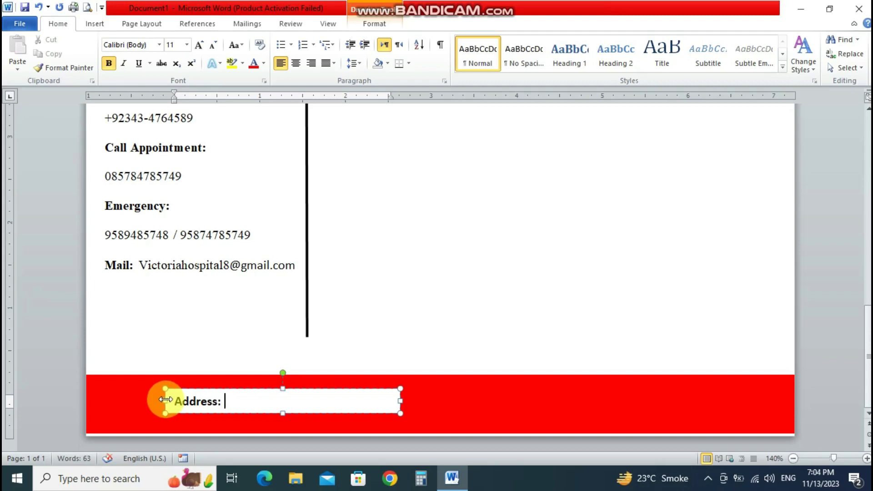
type("Smart Vision Complex")
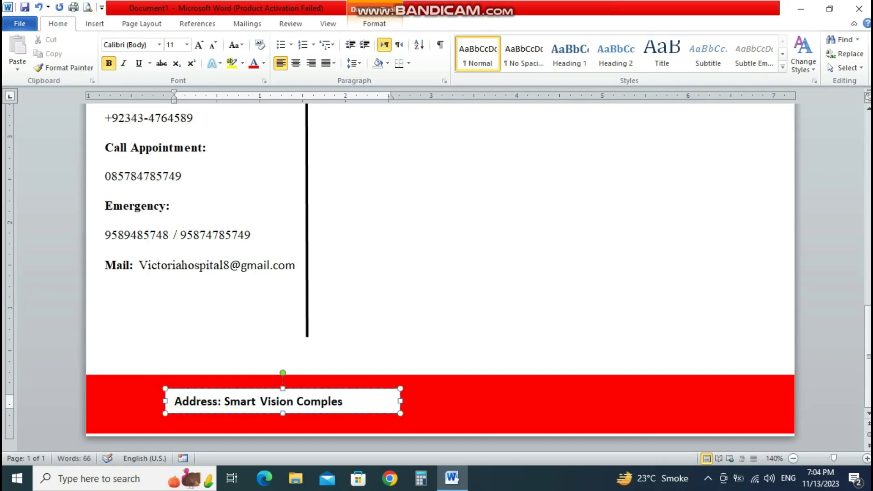
left_click(164, 399)
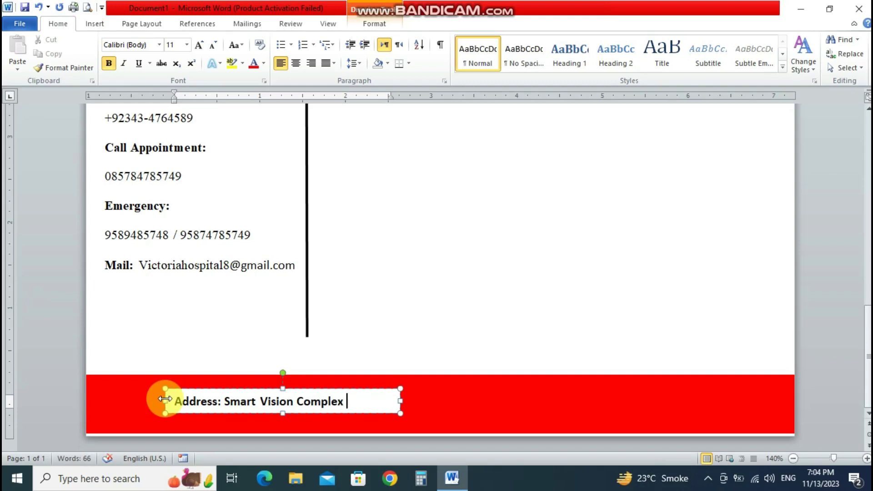
type("healh")
left_click(165, 399)
key("BackSpace")
type("th")
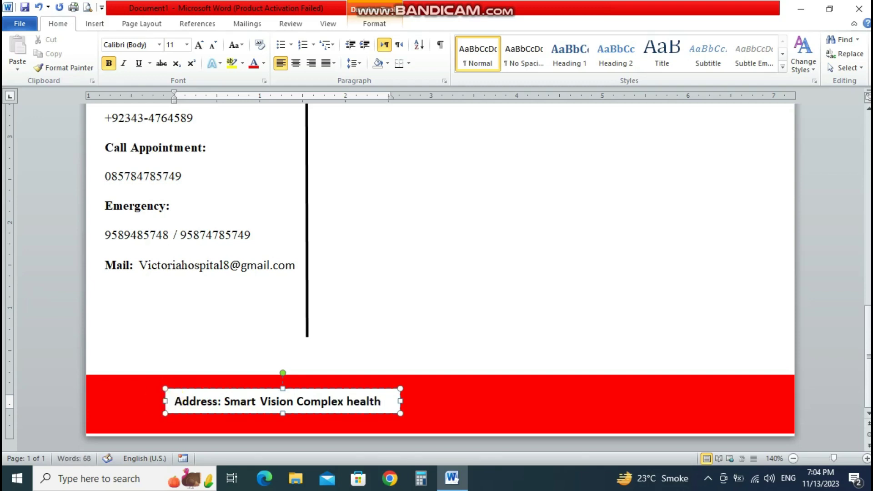
left_click_drag(400, 401, 492, 401)
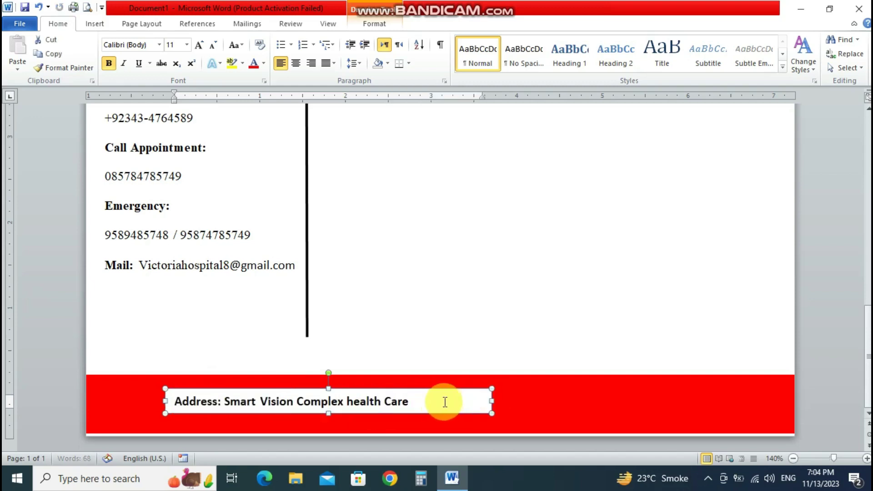
left_click(424, 403)
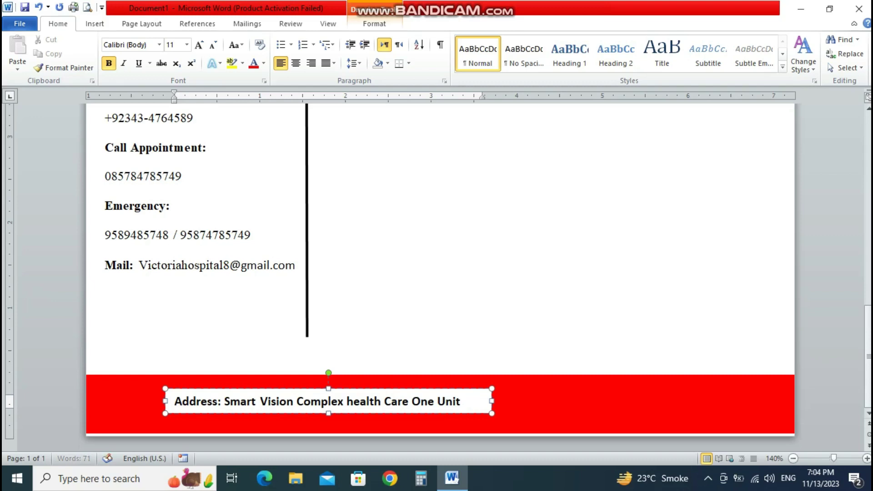
left_click(499, 403)
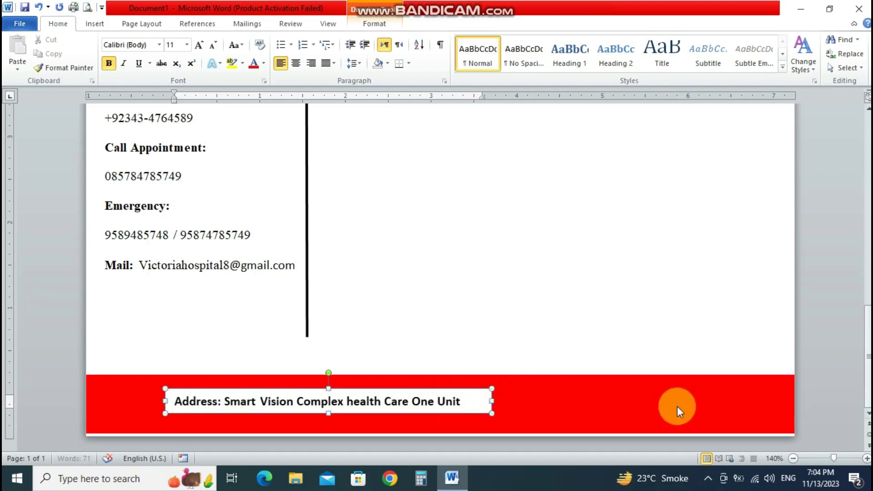
type("chock")
left_click_drag(492, 402, 701, 401)
left_click(566, 402)
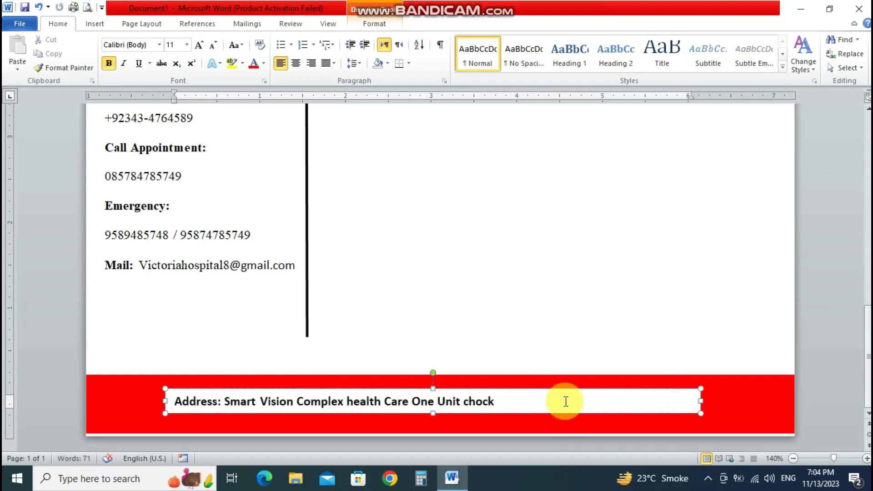
type("STr")
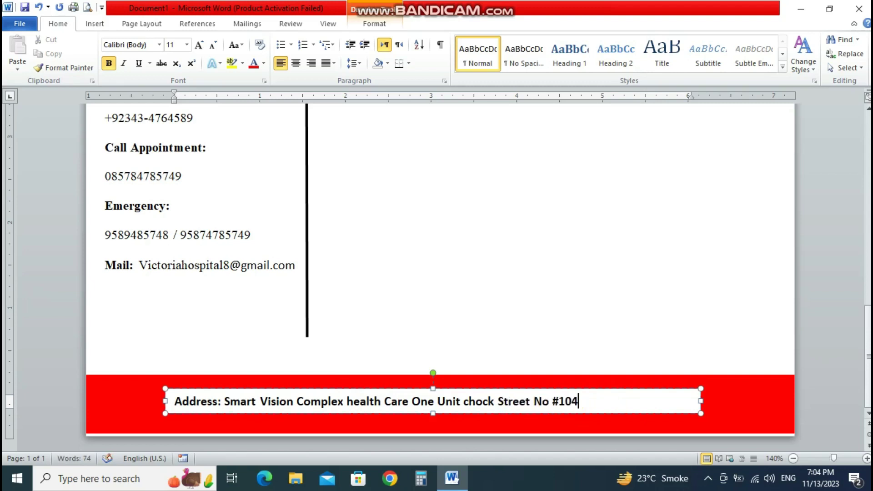
type("- 176")
Remove bold from the address details after the 'Address:' label.
left_click_drag(606, 401, 228, 405)
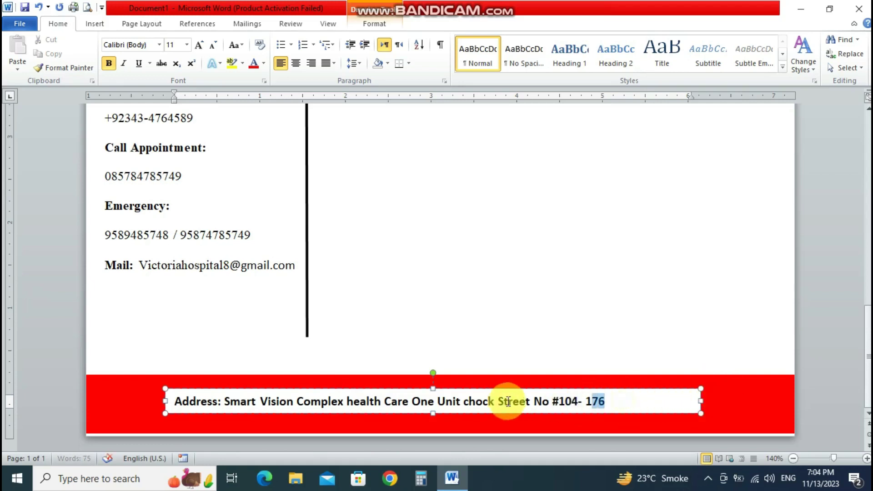
key("ctrl+b")
left_click(227, 401)
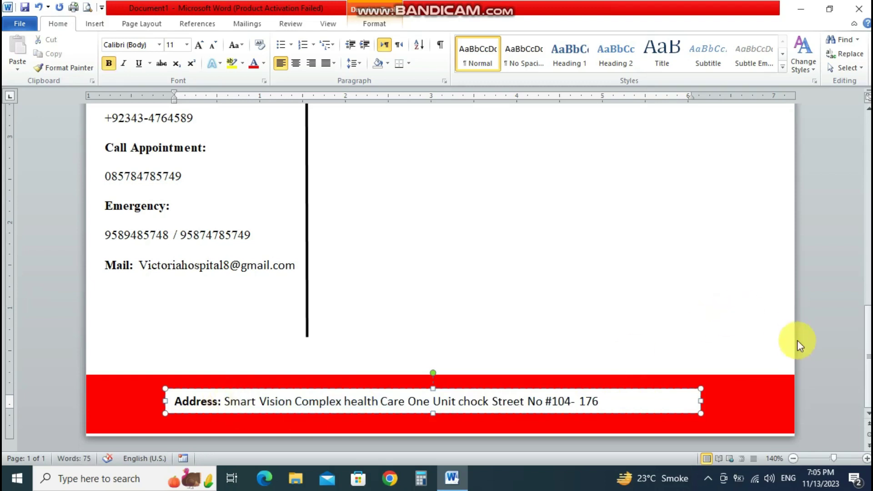
Fill the address text box with red so it matches the footer band.
left_click(450, 412)
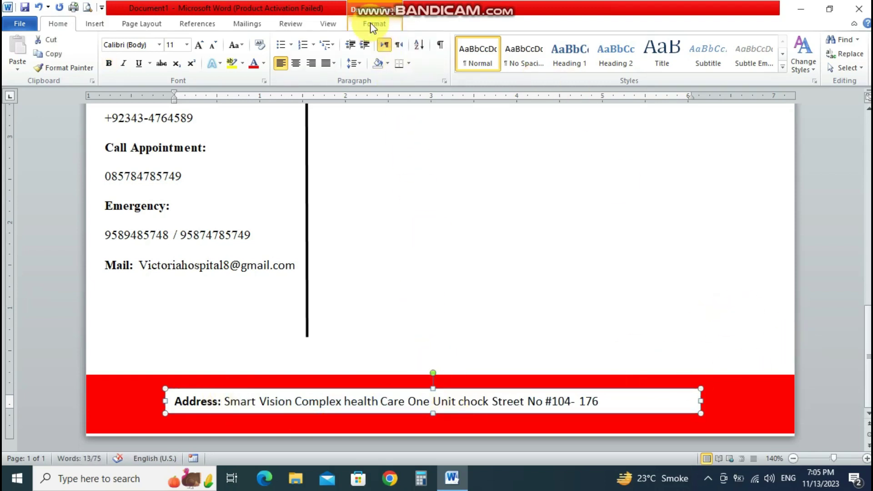
left_click(373, 23)
left_click(314, 39)
left_click(315, 140)
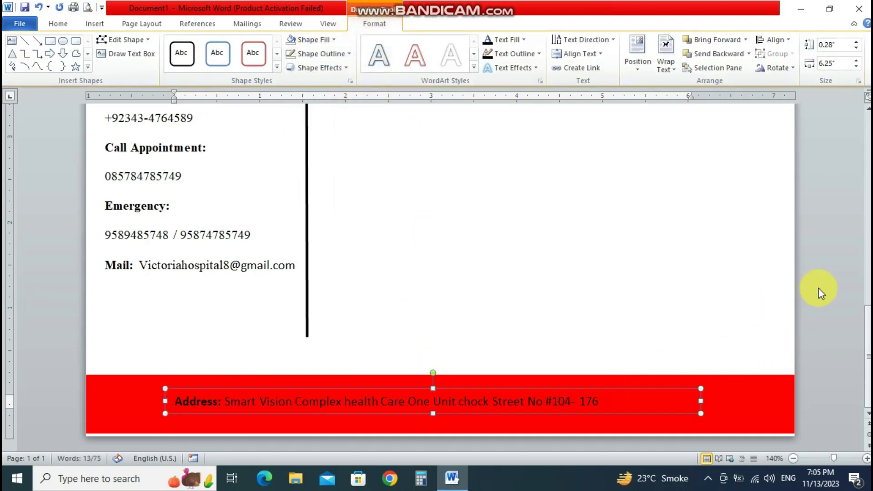
Make the footer address text white.
left_click_drag(596, 402, 331, 172)
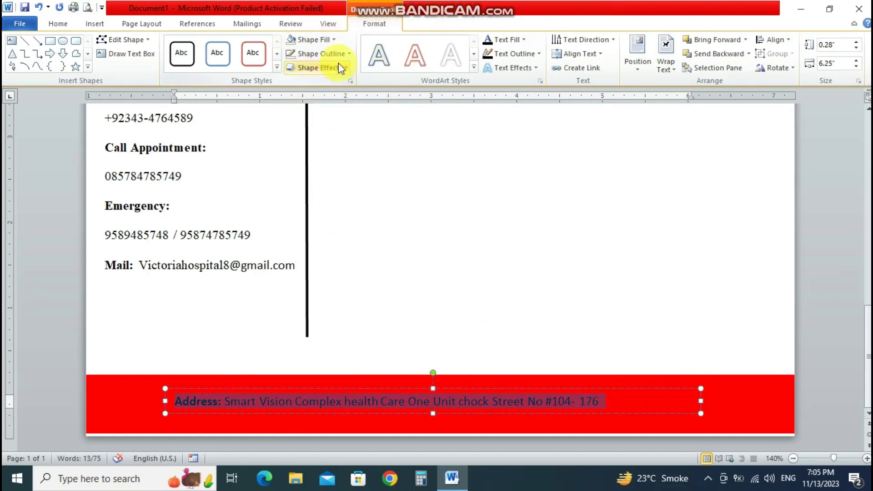
right_click(395, 405)
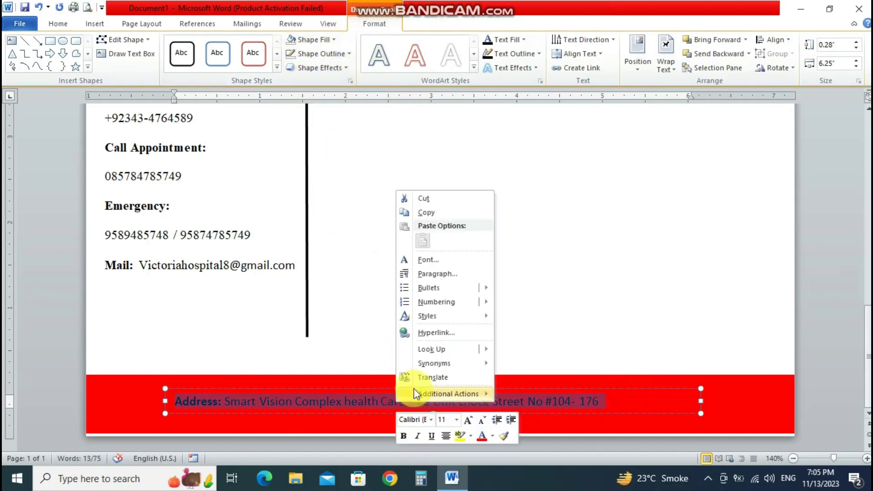
left_click(492, 438)
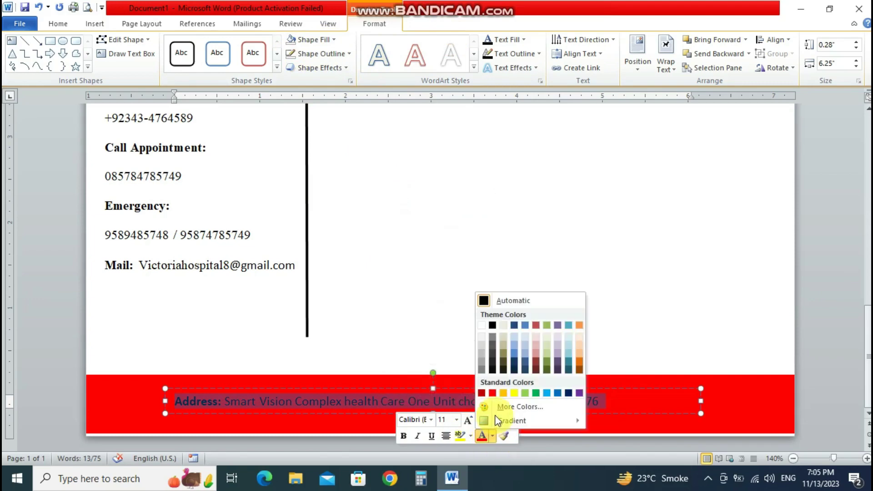
left_click(480, 329)
left_click(812, 291)
scroll(636, 341, "down", 9)
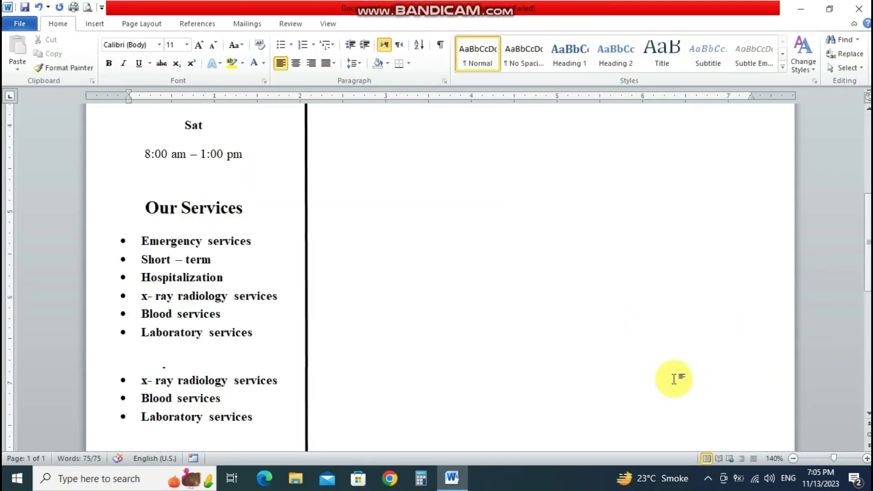
scroll(727, 409, "down", 1)
left_click(792, 459)
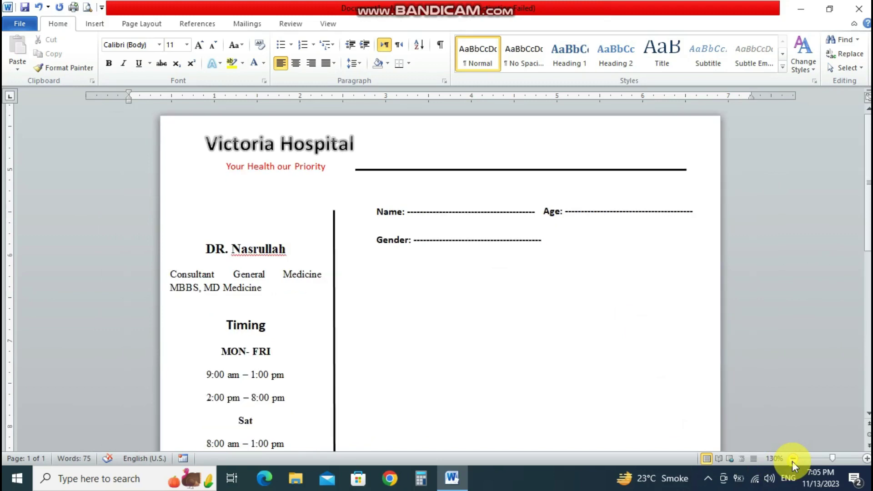
left_click(793, 458)
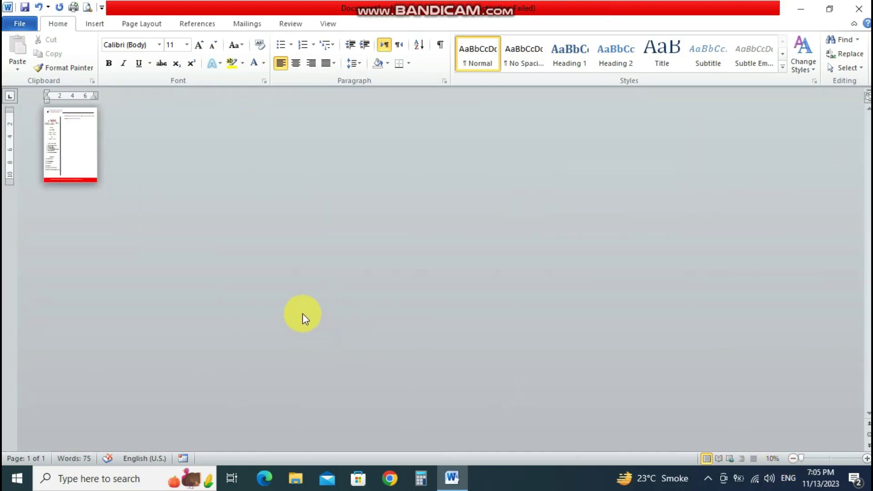
left_click(809, 459)
left_click_drag(808, 460, 812, 462)
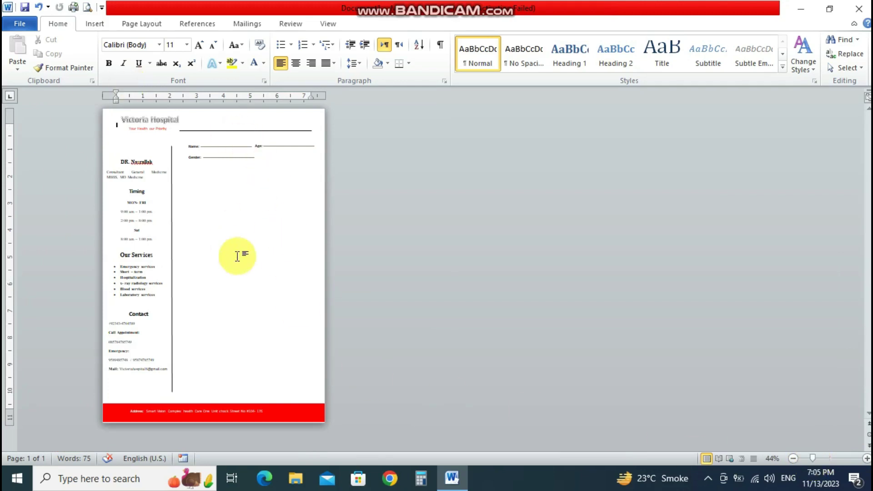
left_click(866, 459)
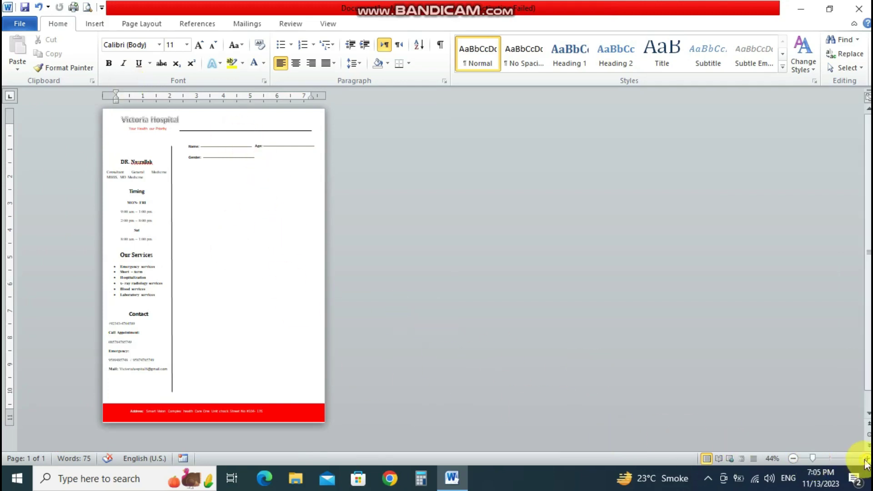
left_click(867, 459)
left_click(866, 459)
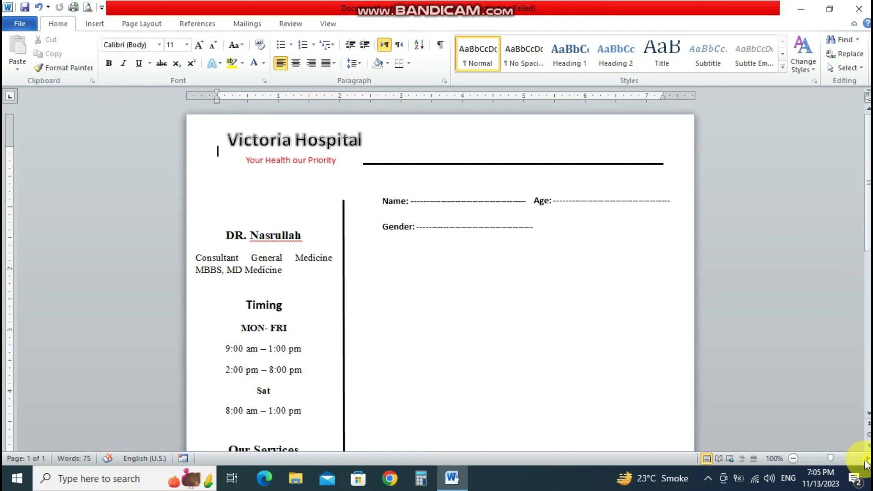
left_click(866, 458)
left_click(94, 24)
left_click(266, 197)
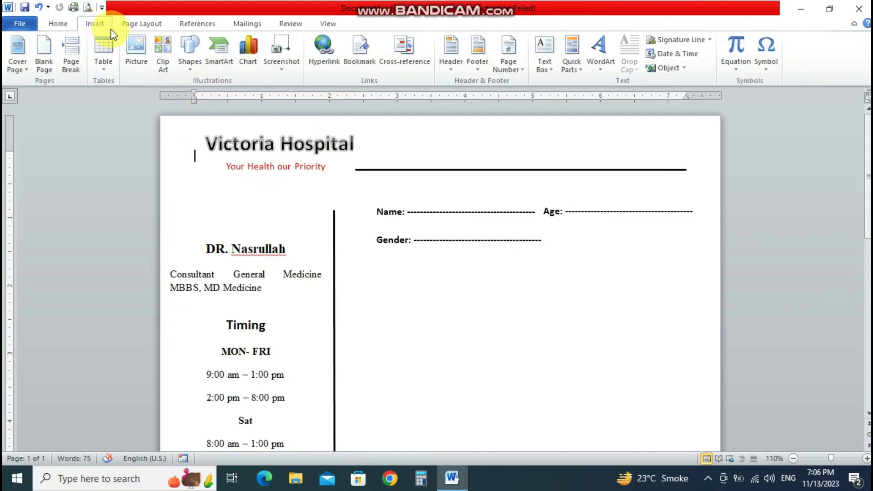
left_click(142, 24)
left_click(305, 52)
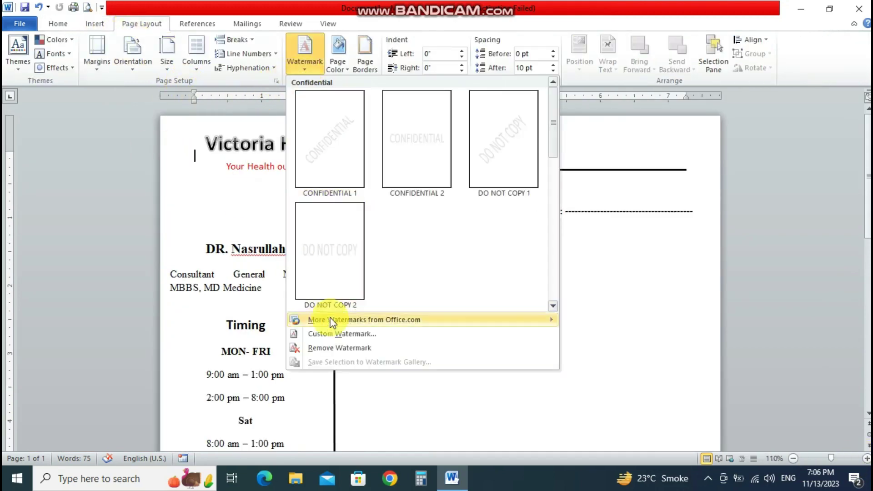
left_click(392, 337)
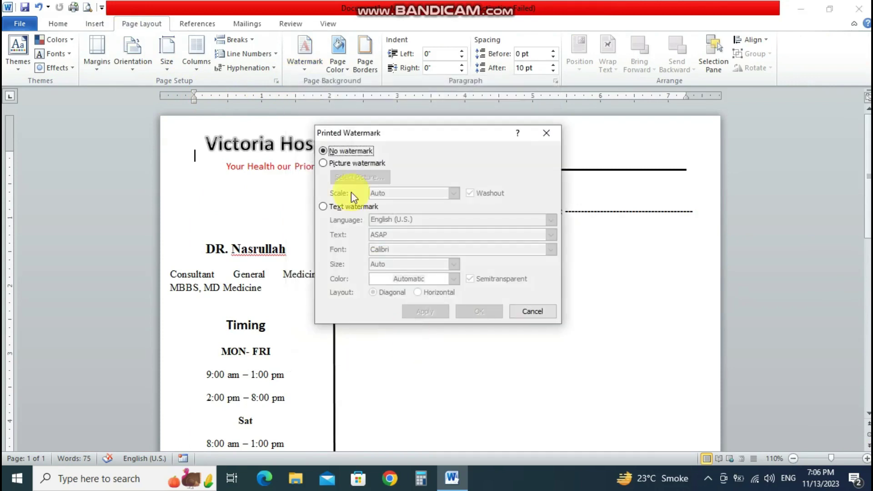
left_click(324, 163)
left_click(344, 210)
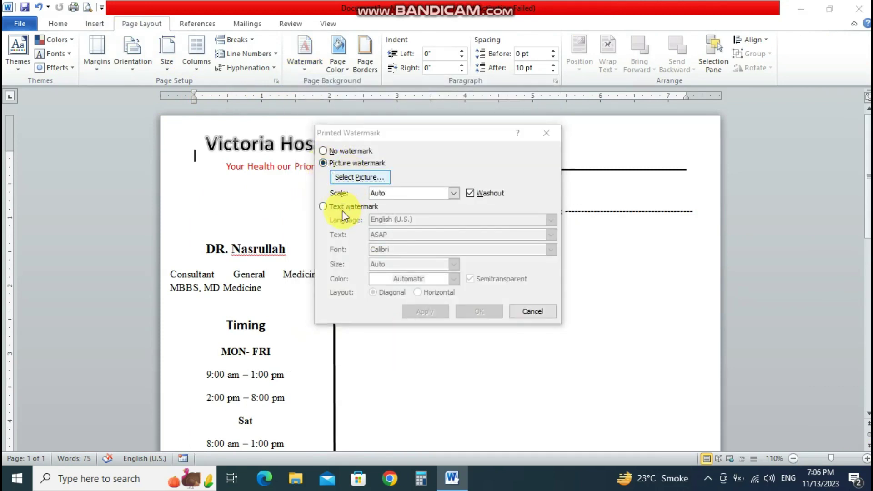
left_click(351, 177)
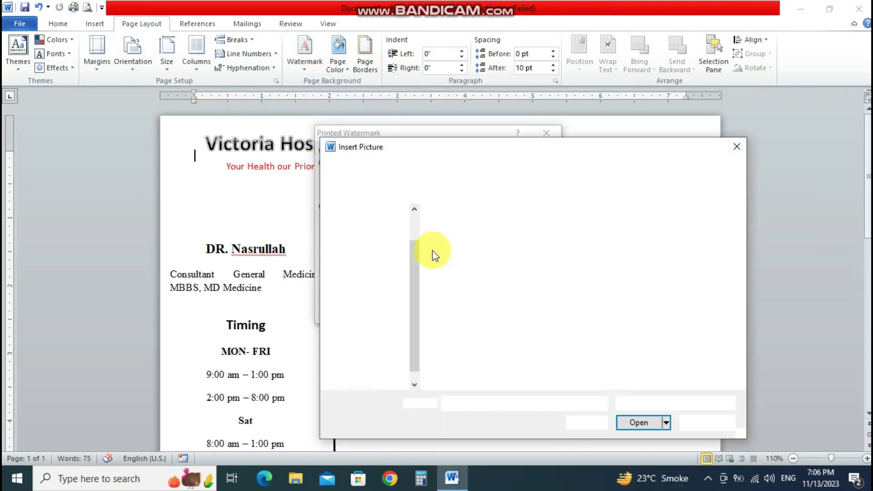
left_click(371, 272)
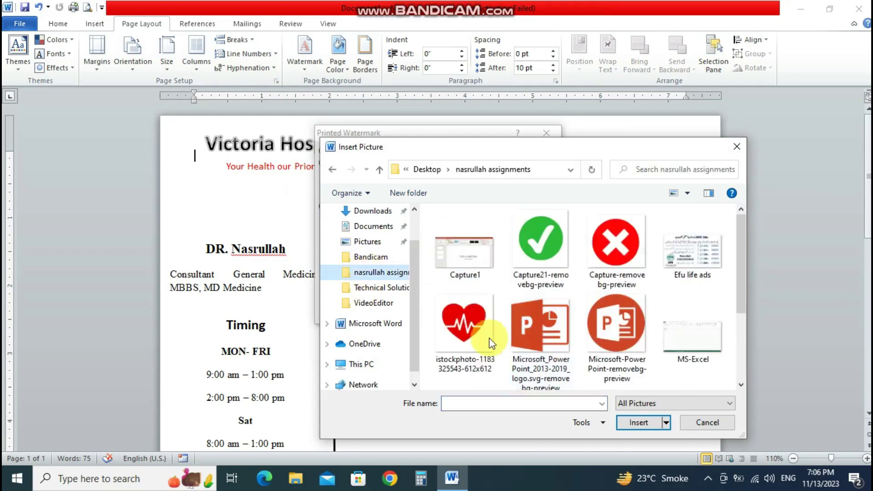
left_click(465, 325)
left_click(623, 424)
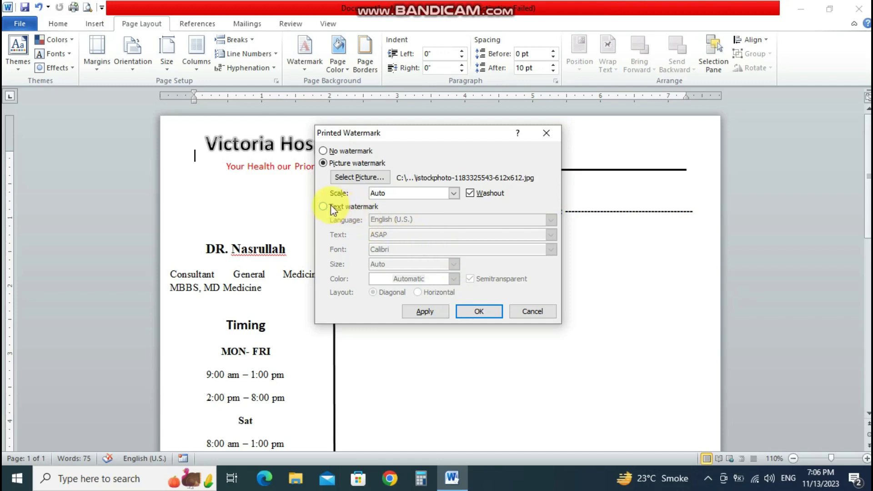
left_click(479, 317)
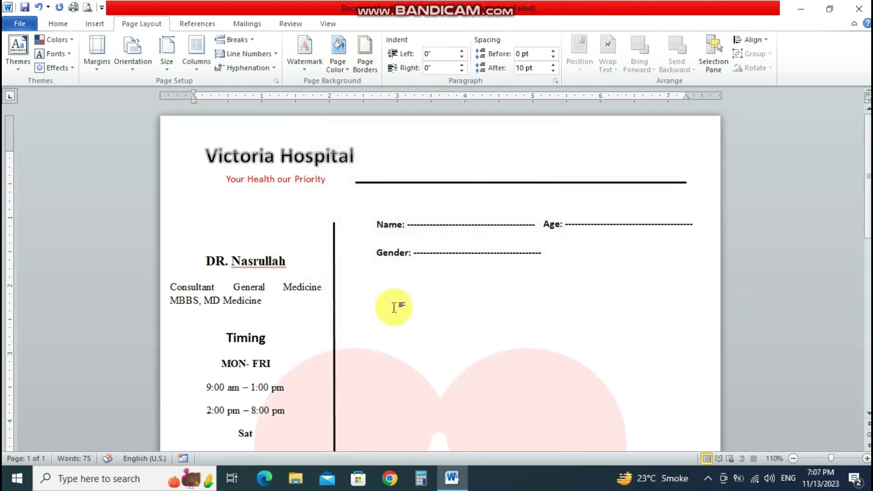
Zoom out to check the whole page with its heart watermark and red footer.
scroll(452, 276, "down", 3)
scroll(454, 276, "down", 3)
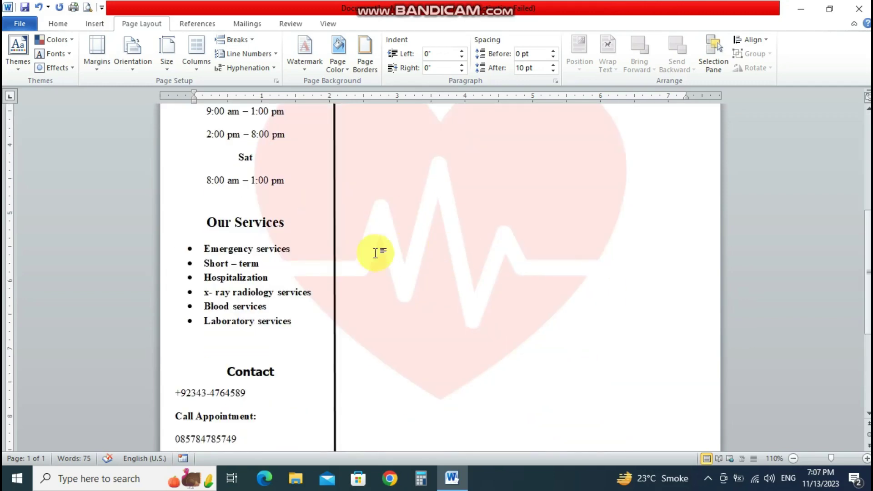
scroll(449, 257, "down", 4)
scroll(447, 259, "up", 4)
scroll(448, 257, "up", 5)
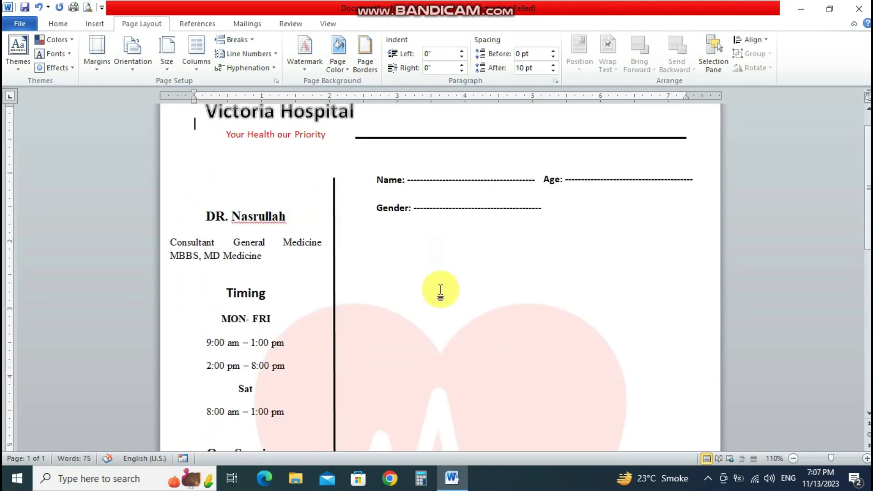
scroll(364, 252, "up", 1)
scroll(546, 282, "down", 2)
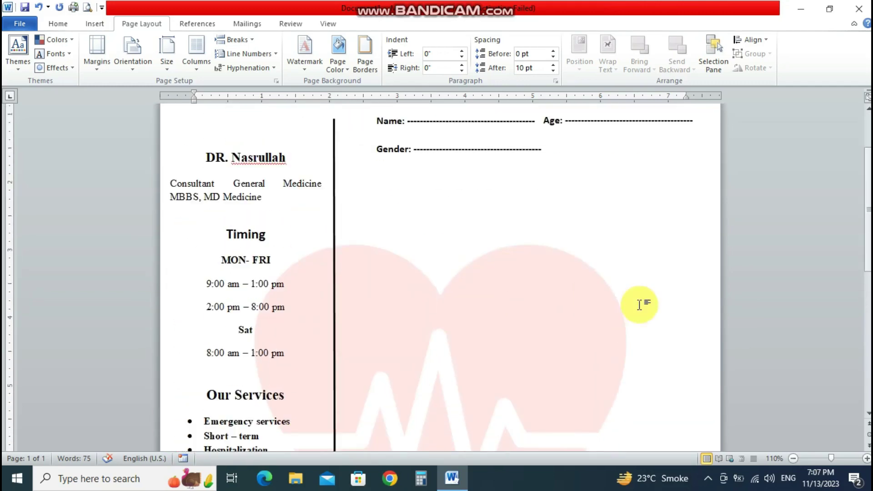
left_click(793, 459)
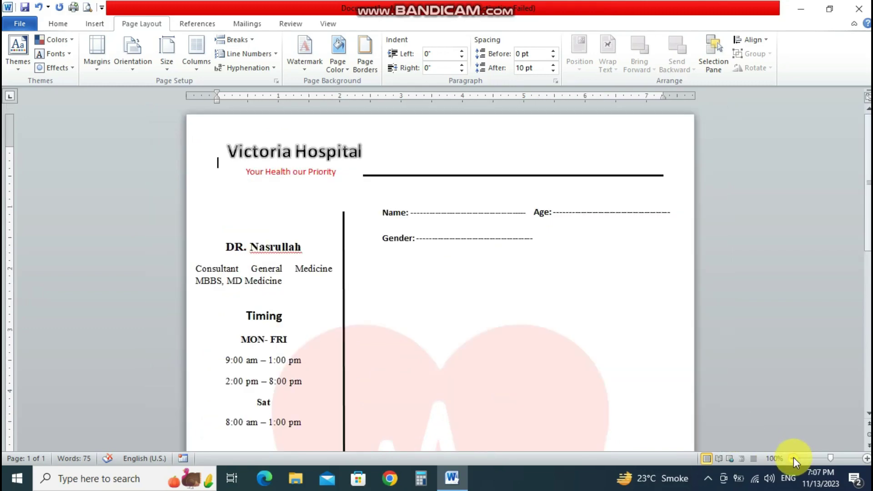
left_click(794, 458)
left_click(794, 457)
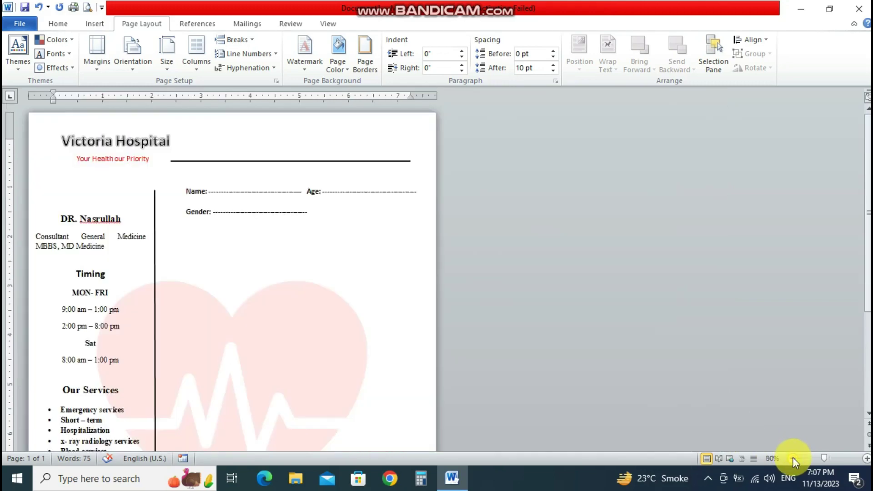
left_click(793, 457)
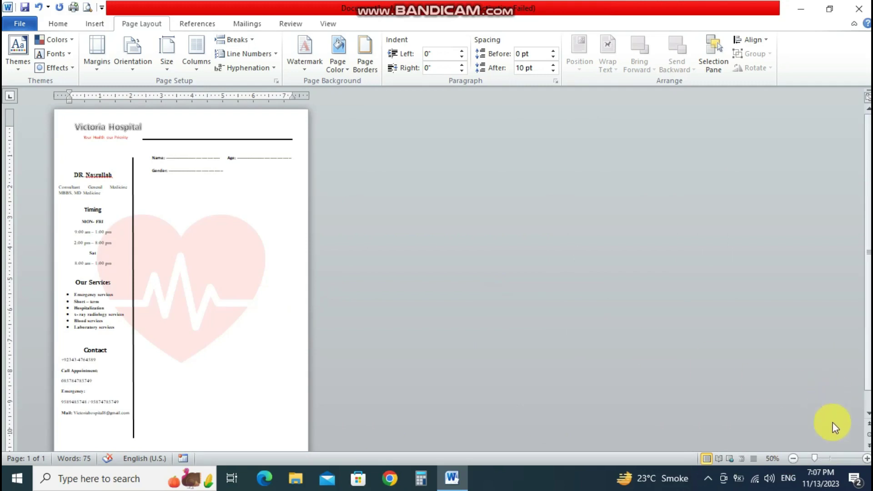
left_click(793, 459)
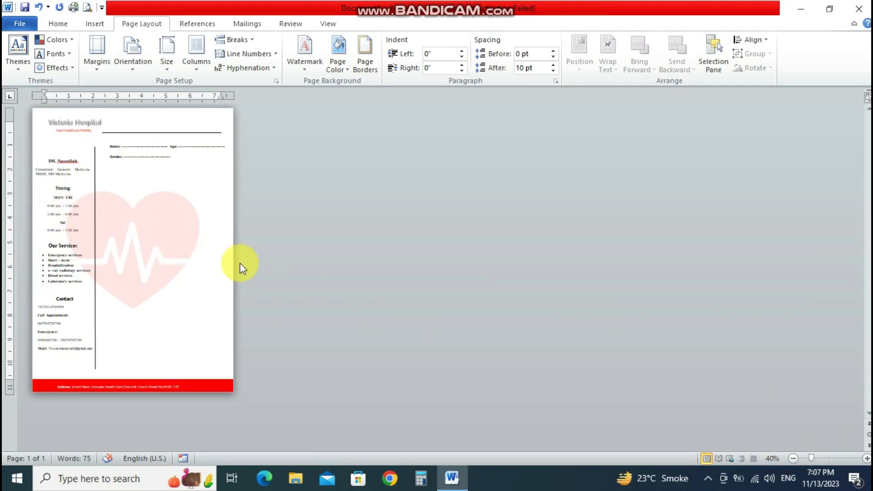
left_click(867, 458)
Show the prescription page in print preview with Ctrl+P.
scroll(503, 355, "up", 2, "ctrl")
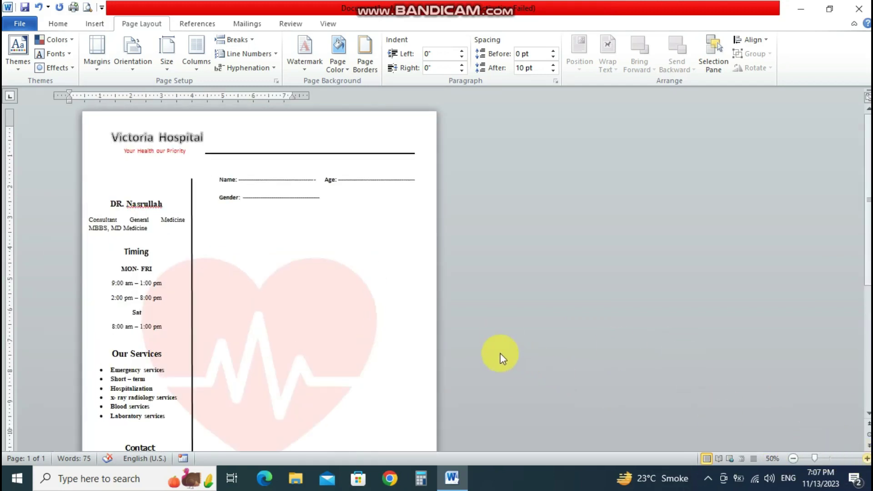
scroll(357, 316, "up", 1, "ctrl")
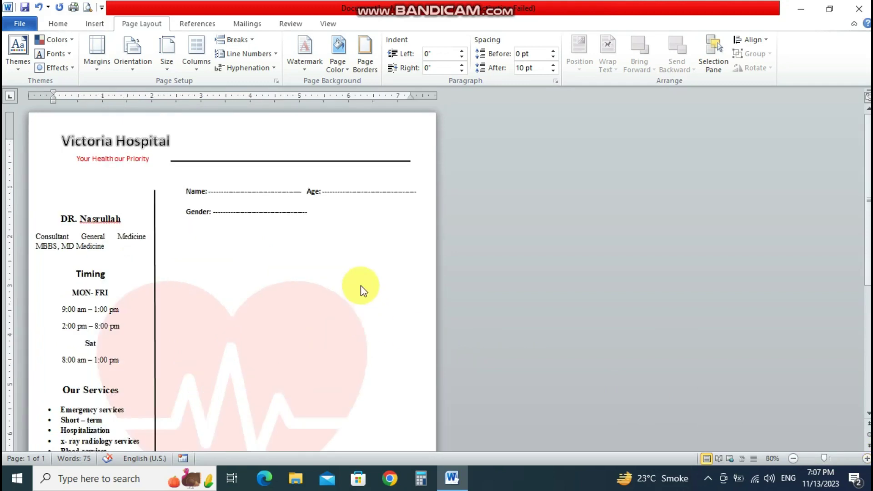
key("ctrl+p")
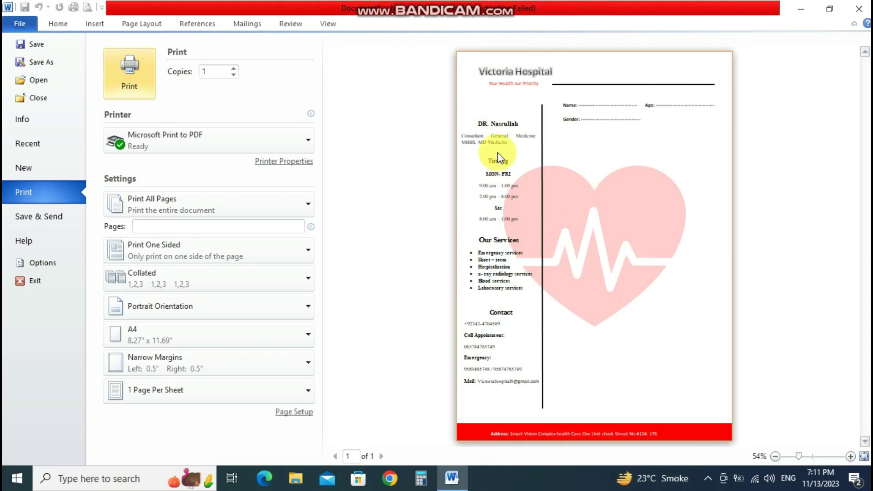
left_click(409, 235)
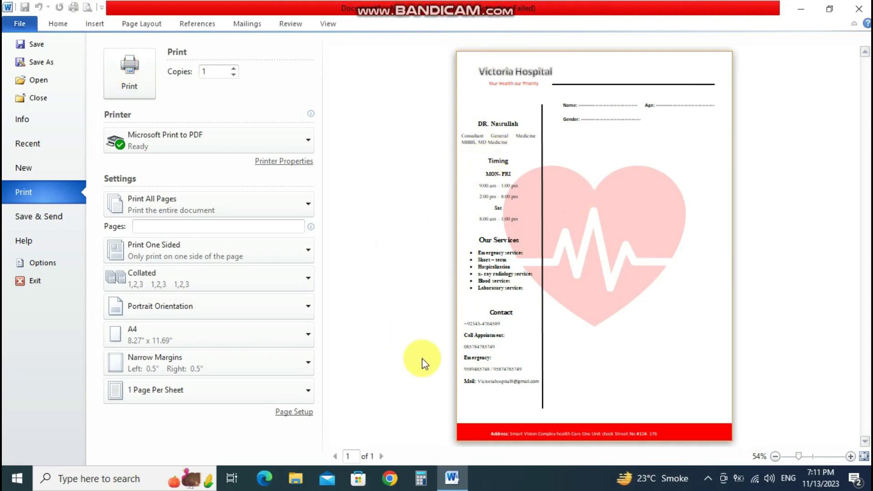